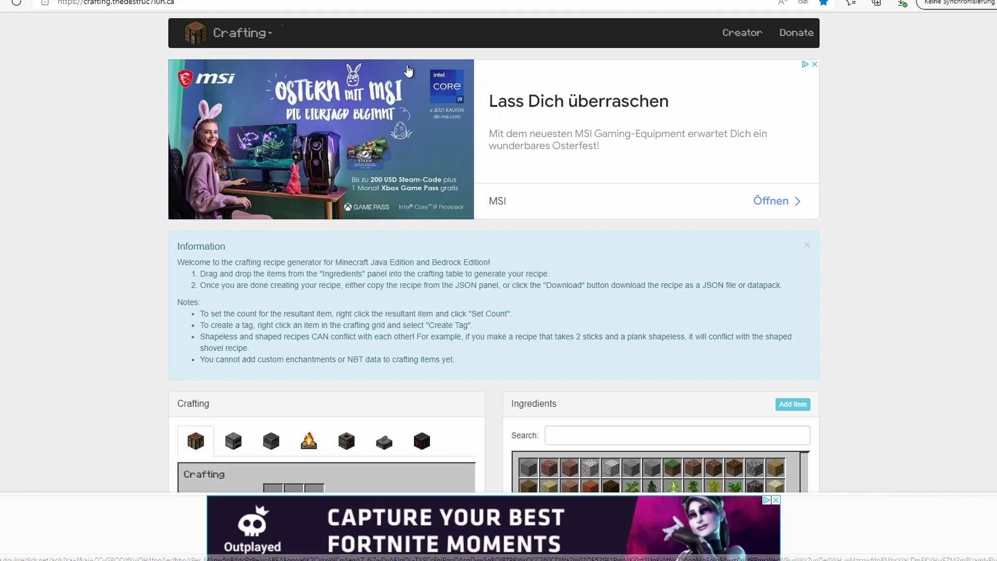
pyautogui.moveTo(180, 2); pyautogui.dragTo(133, 2)
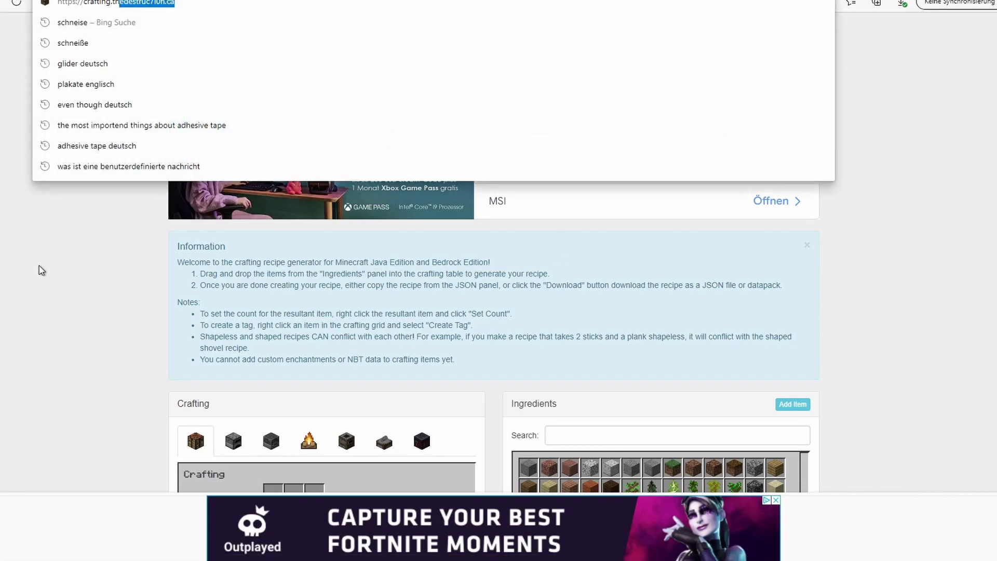
pyautogui.click(54, 291)
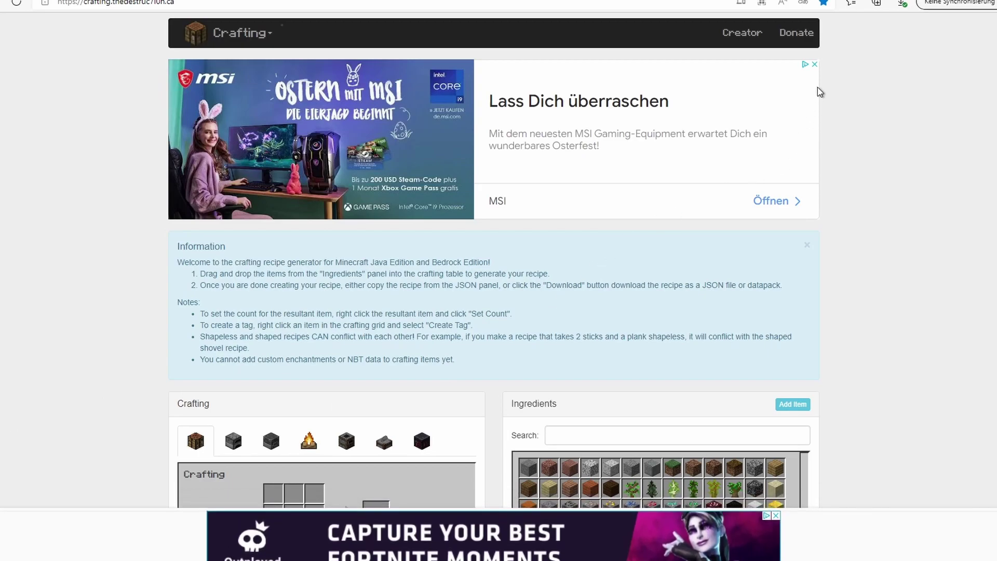
# Close the page's ad banner and look through all the recipe types, from furnace to smithing table, returning to the crafting table
pyautogui.click(815, 65)
pyautogui.scroll(-3, 572, 234)
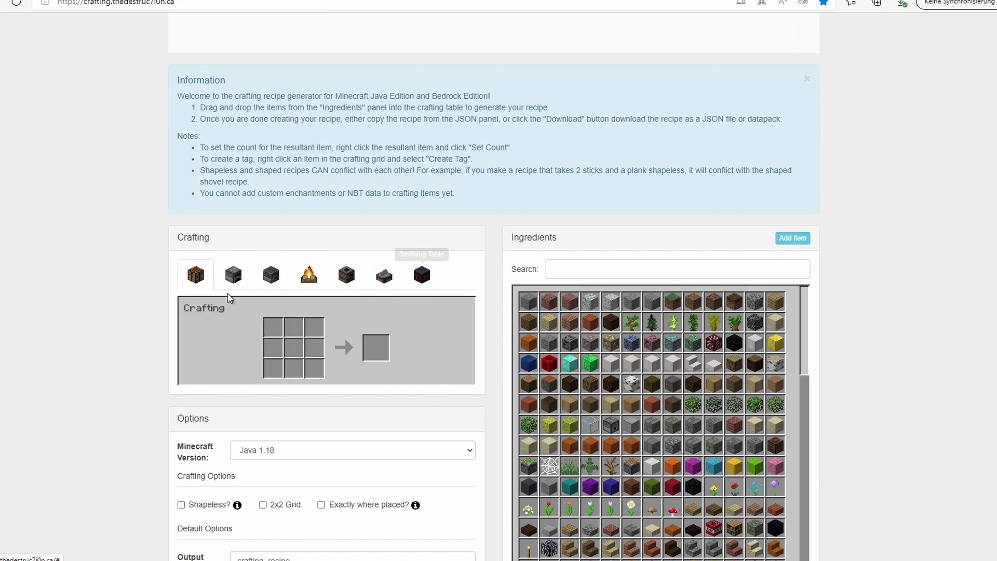
pyautogui.click(233, 276)
pyautogui.click(304, 278)
pyautogui.click(272, 278)
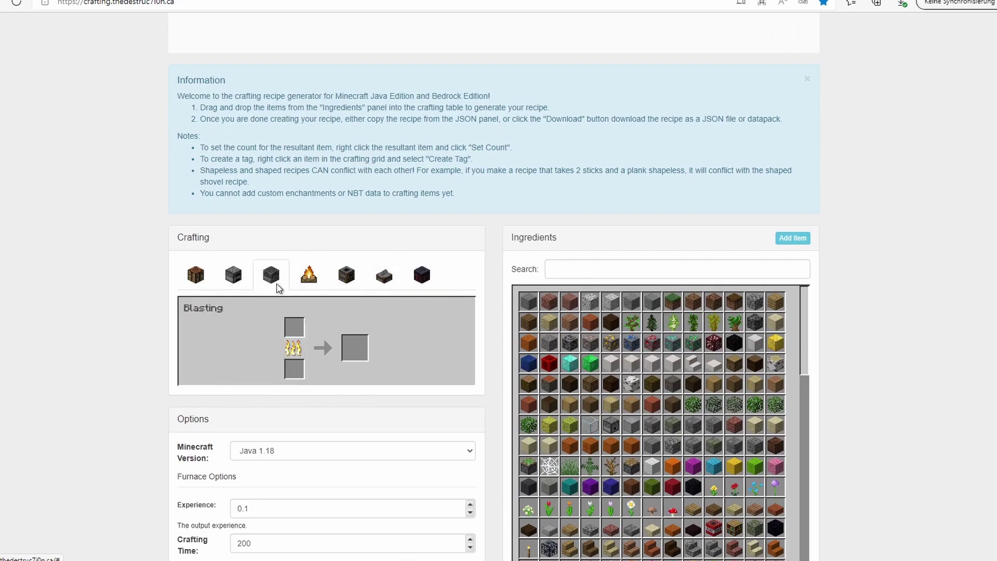
pyautogui.click(305, 281)
pyautogui.click(346, 275)
pyautogui.click(385, 277)
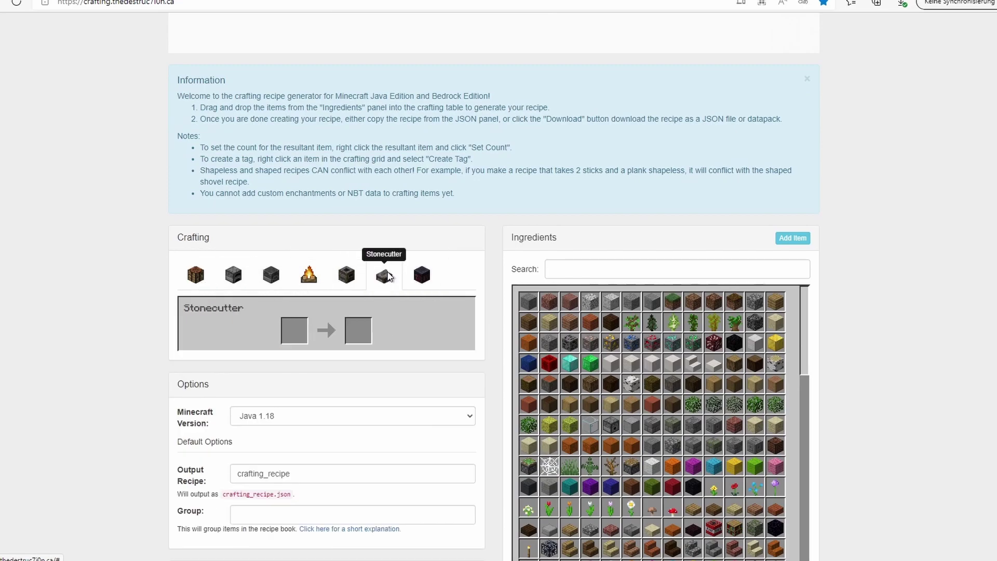
pyautogui.click(425, 275)
pyautogui.click(196, 276)
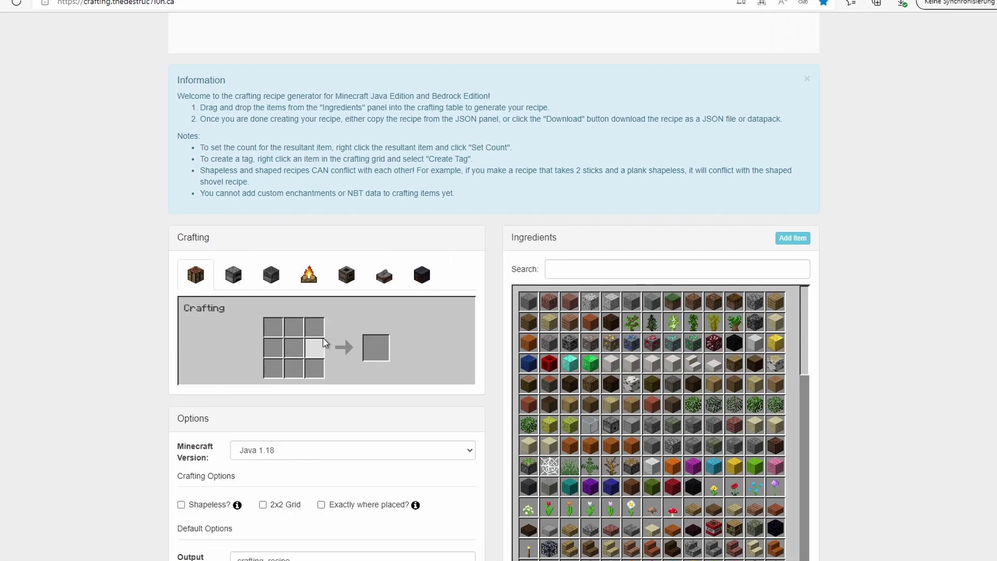
# Search the ingredients for "ely" and place the Elytra in the crafting result slot
pyautogui.scroll(-2, 346, 351)
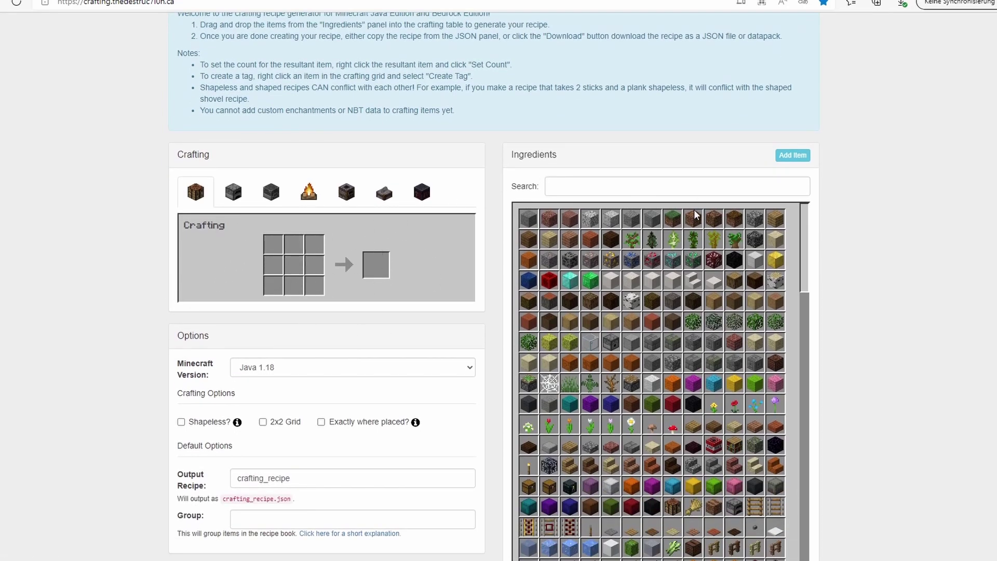
pyautogui.scroll(-3, 681, 265)
pyautogui.scroll(-10, 682, 265)
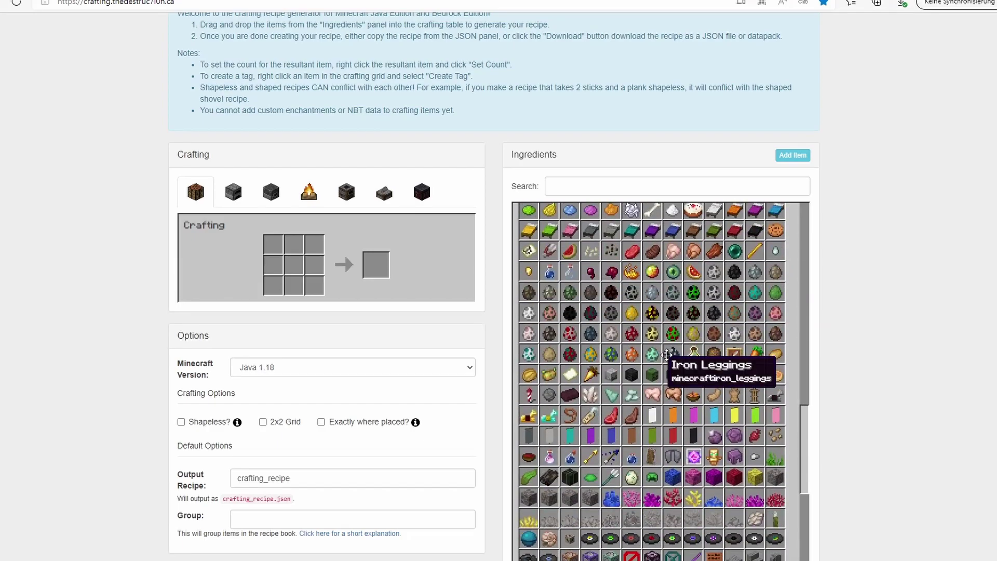
pyautogui.scroll(15, 667, 354)
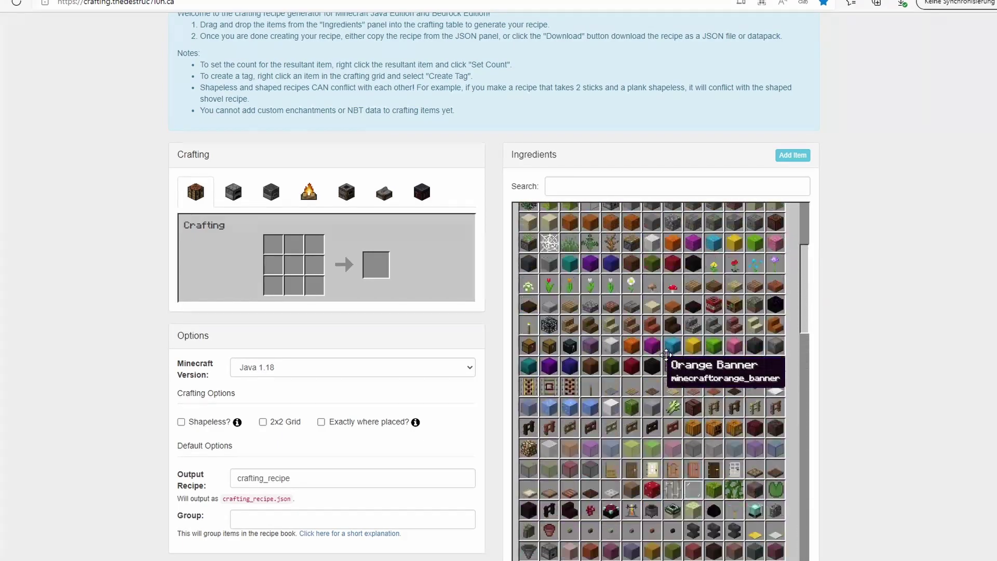
pyautogui.scroll(-2, 666, 355)
pyautogui.scroll(3, 667, 355)
pyautogui.click(553, 187)
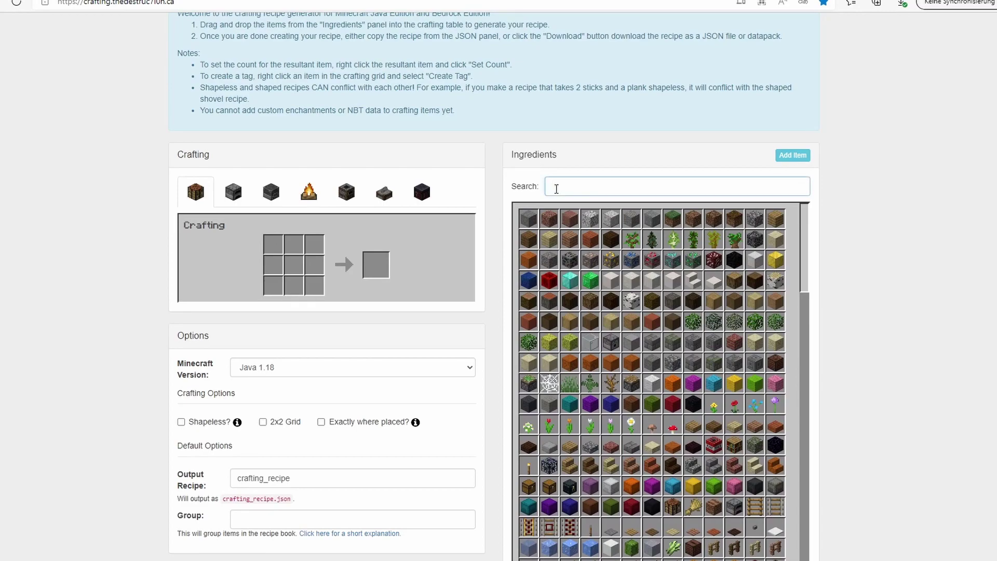
pyautogui.write('el')
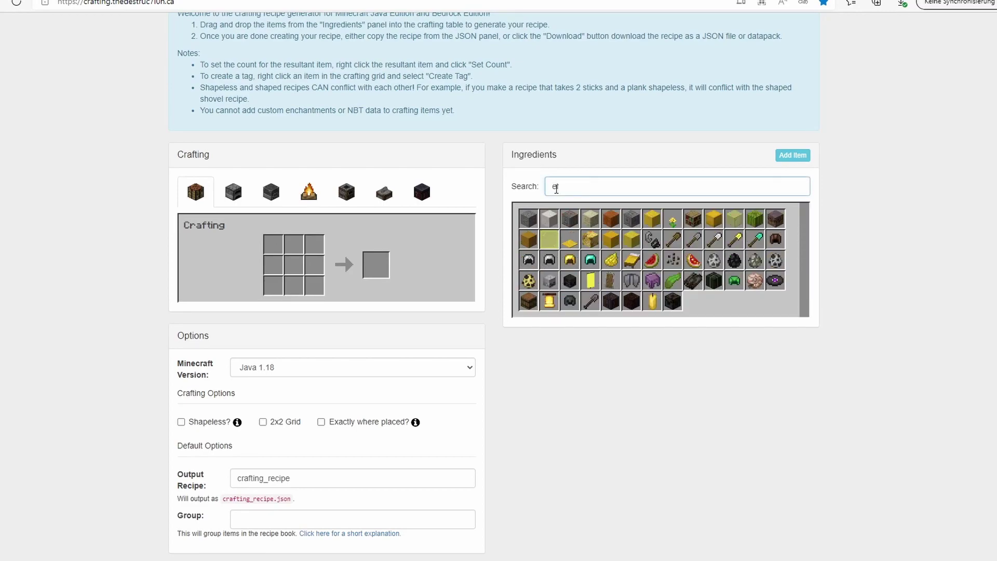
pyautogui.write('y')
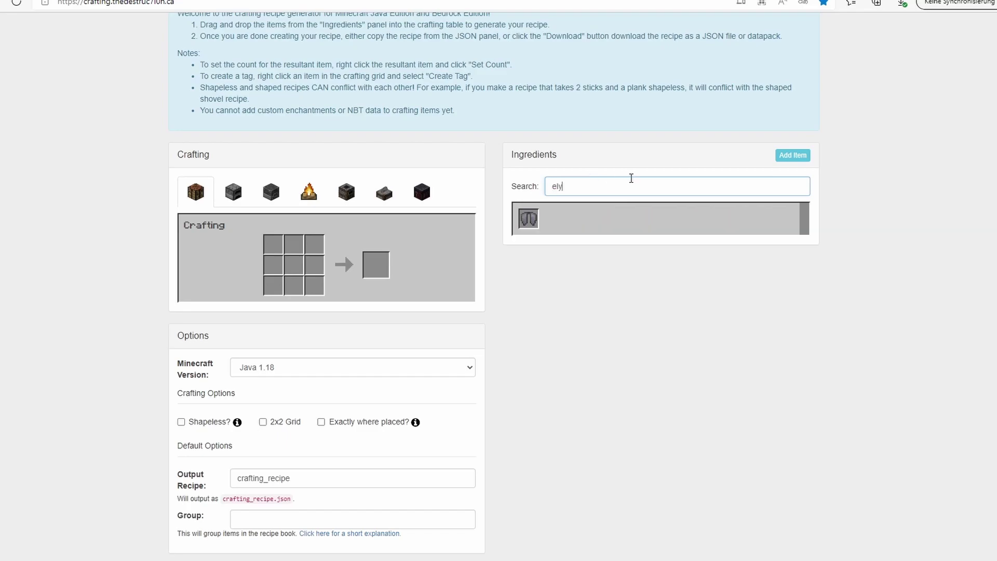
pyautogui.moveTo(526, 213)
pyautogui.mouseDown()
pyautogui.moveTo(537, 274)
pyautogui.moveTo(491, 298)
pyautogui.moveTo(396, 284)
pyautogui.moveTo(531, 216)
pyautogui.mouseUp()
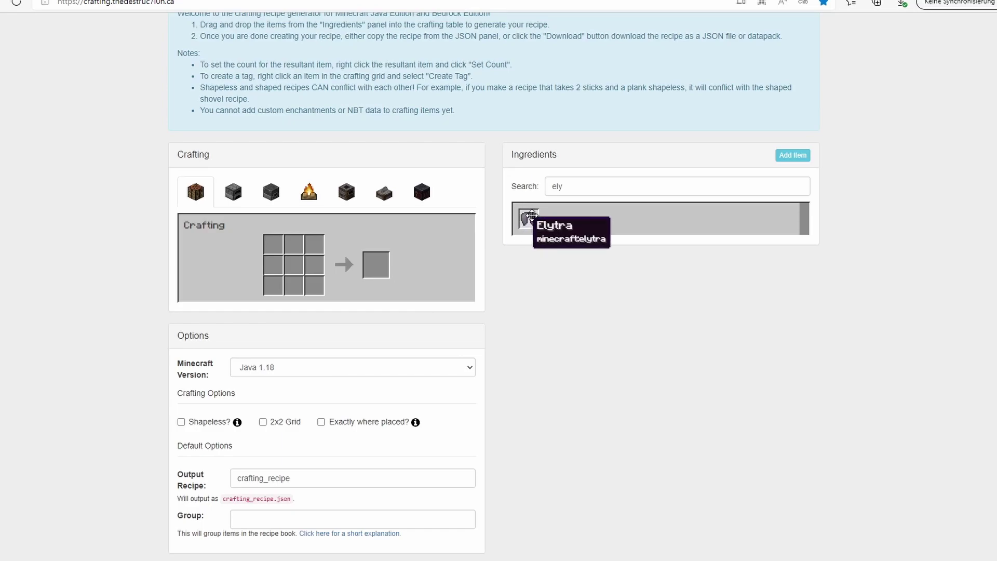
pyautogui.moveTo(531, 216); pyautogui.dragTo(383, 265)
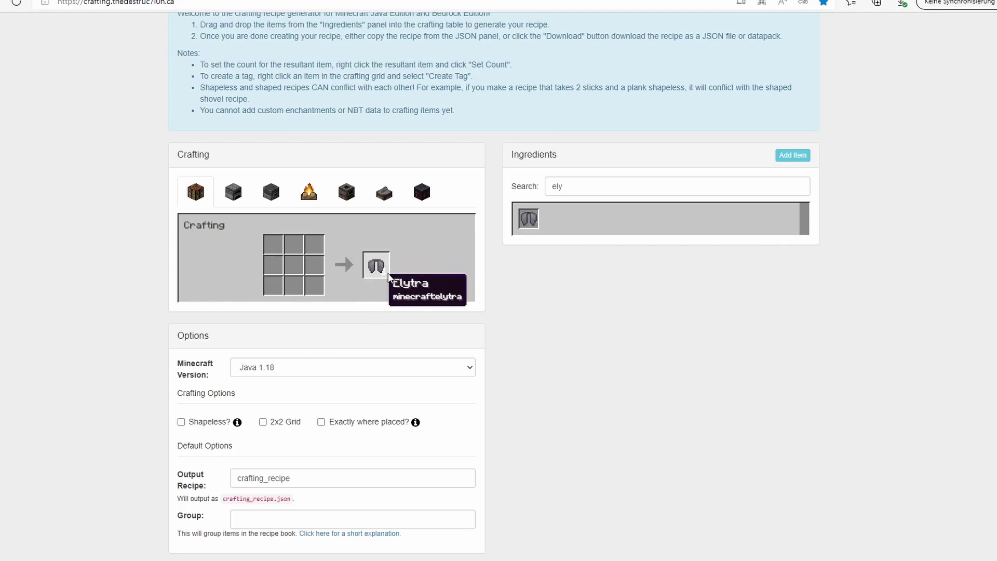
# Search the ingredients for "mem" and place a Phantom Membrane in both outer cells of the grid's middle and bottom rows
pyautogui.click(596, 188)
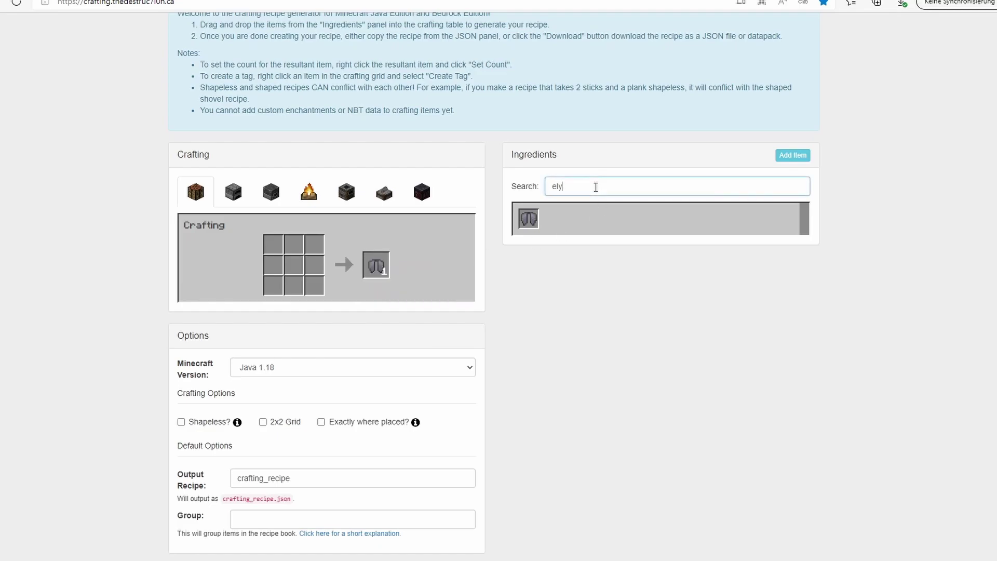
pyautogui.press('BackSpace')
pyautogui.press('BackSpace')
pyautogui.press('BackSpace')
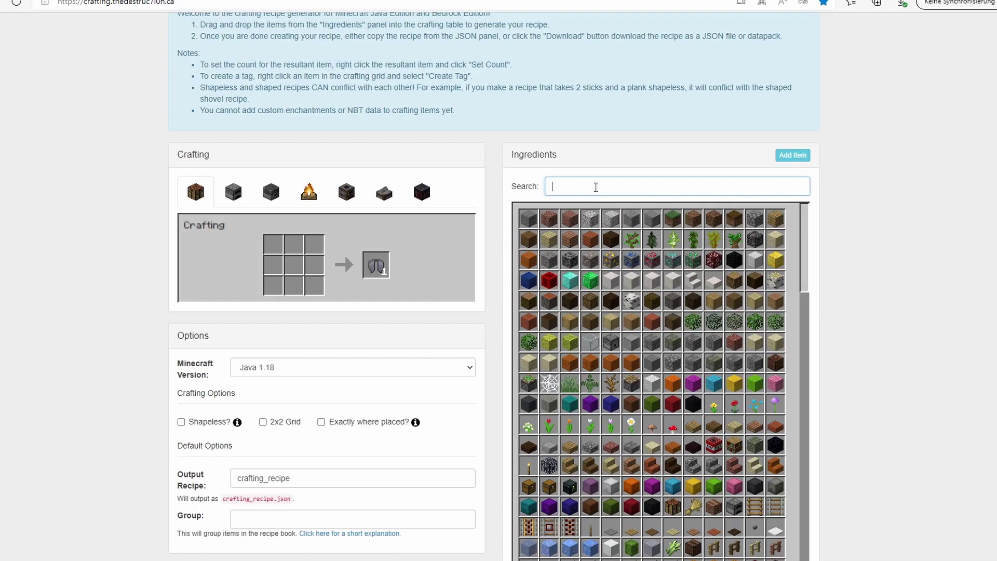
pyautogui.write('me')
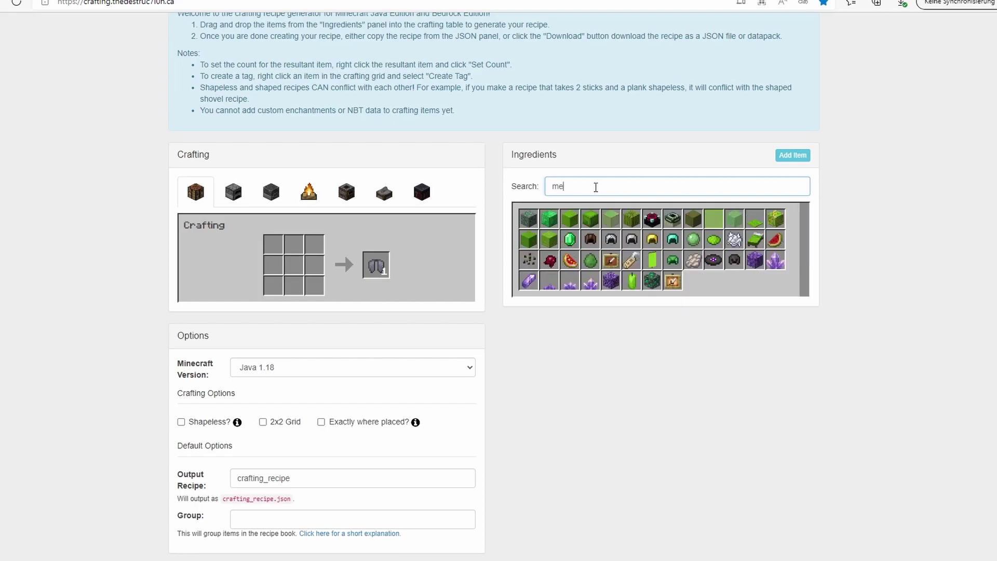
pyautogui.write('m')
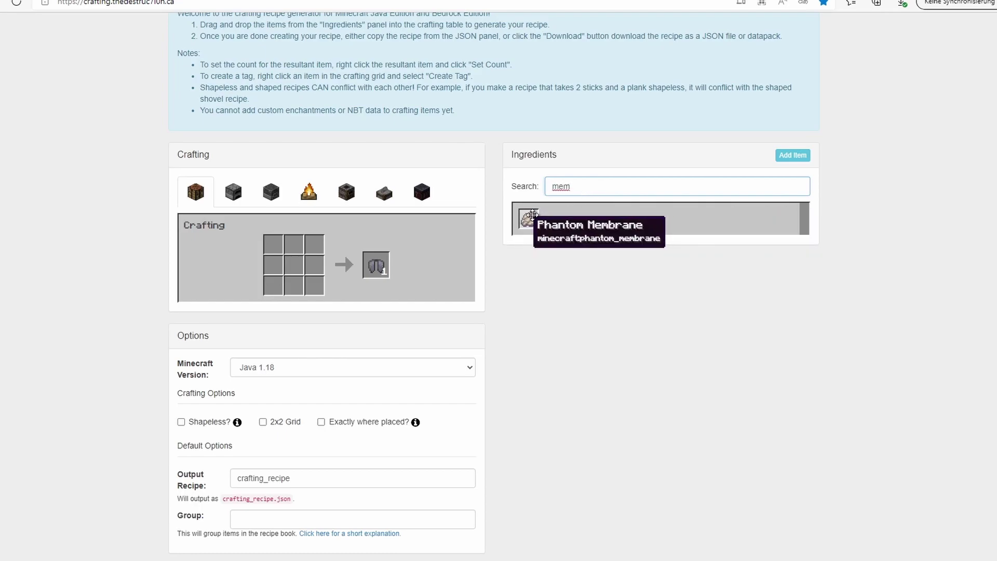
pyautogui.moveTo(532, 215); pyautogui.dragTo(317, 266)
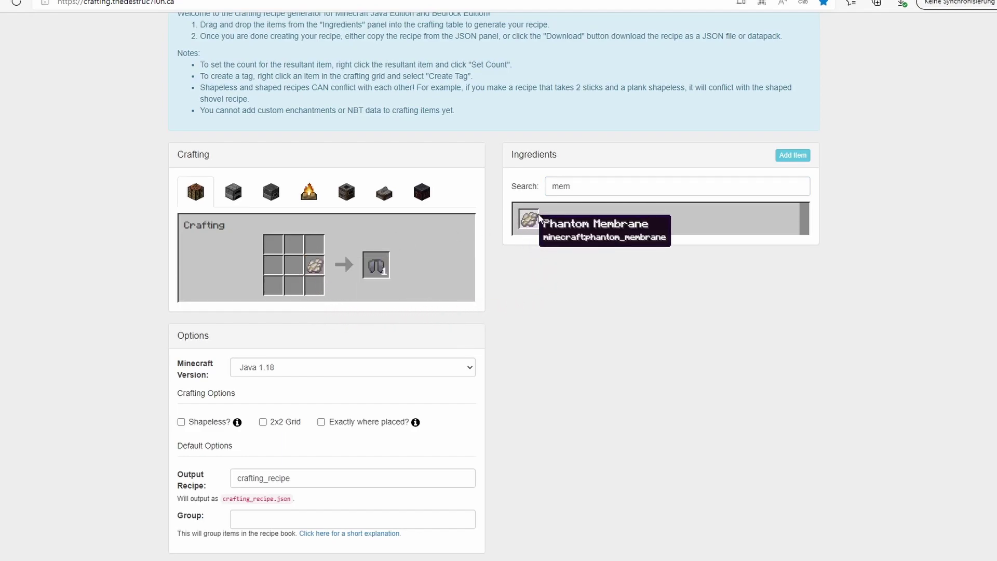
pyautogui.moveTo(539, 218); pyautogui.dragTo(319, 286)
pyautogui.moveTo(529, 218); pyautogui.dragTo(268, 273)
pyautogui.moveTo(528, 219); pyautogui.dragTo(274, 285)
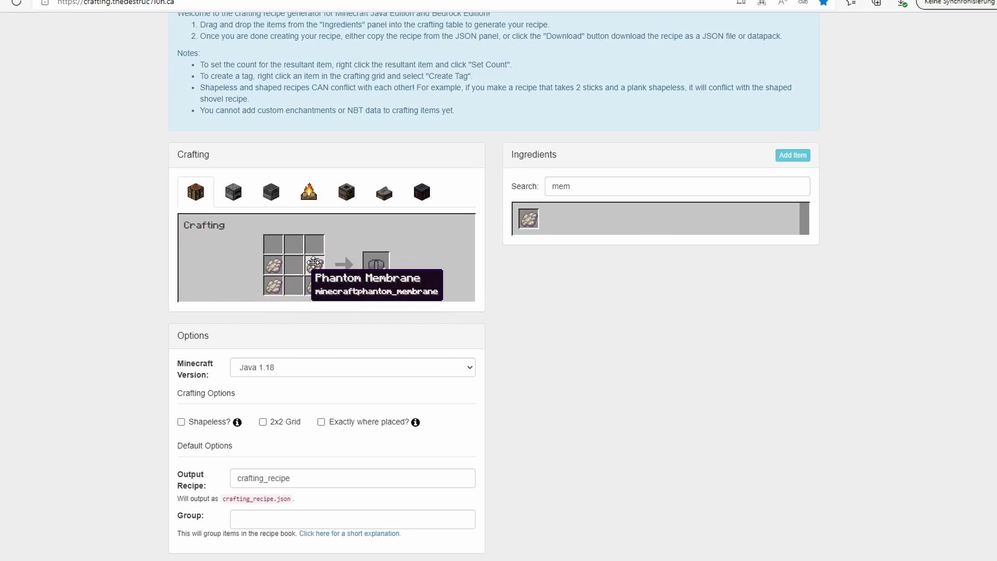
# Search the ingredients for "stick" and place a Stick in the center and bottom-center cells of the crafting grid
pyautogui.moveTo(597, 186); pyautogui.dragTo(540, 196)
pyautogui.press('BackSpace')
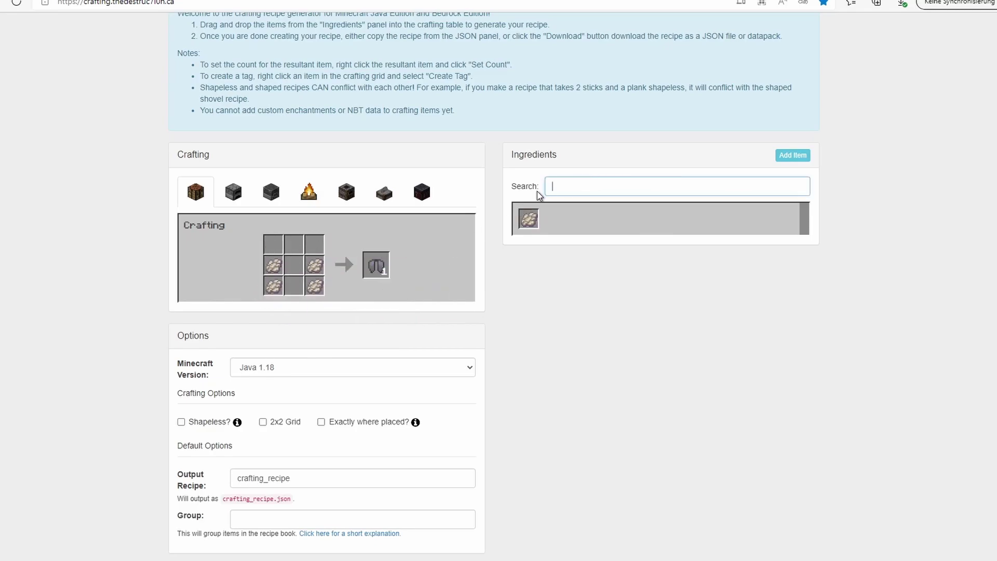
pyautogui.write('stick')
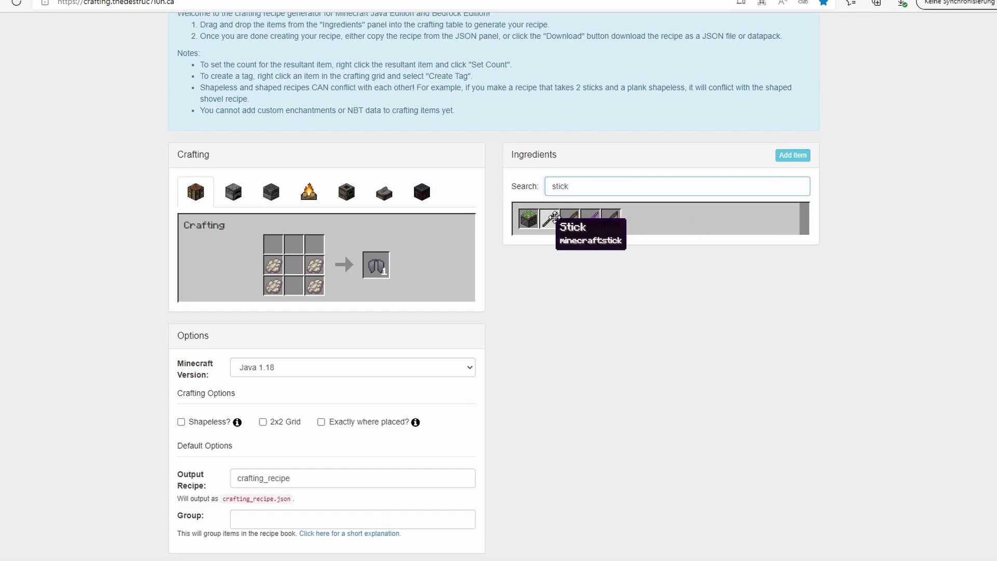
pyautogui.moveTo(553, 217); pyautogui.dragTo(294, 285)
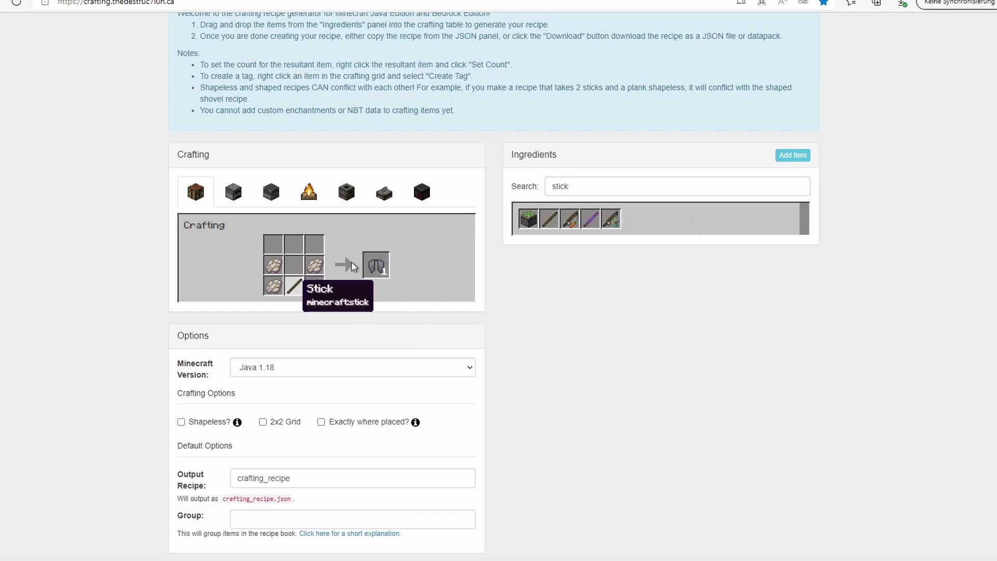
pyautogui.moveTo(549, 217); pyautogui.dragTo(294, 265)
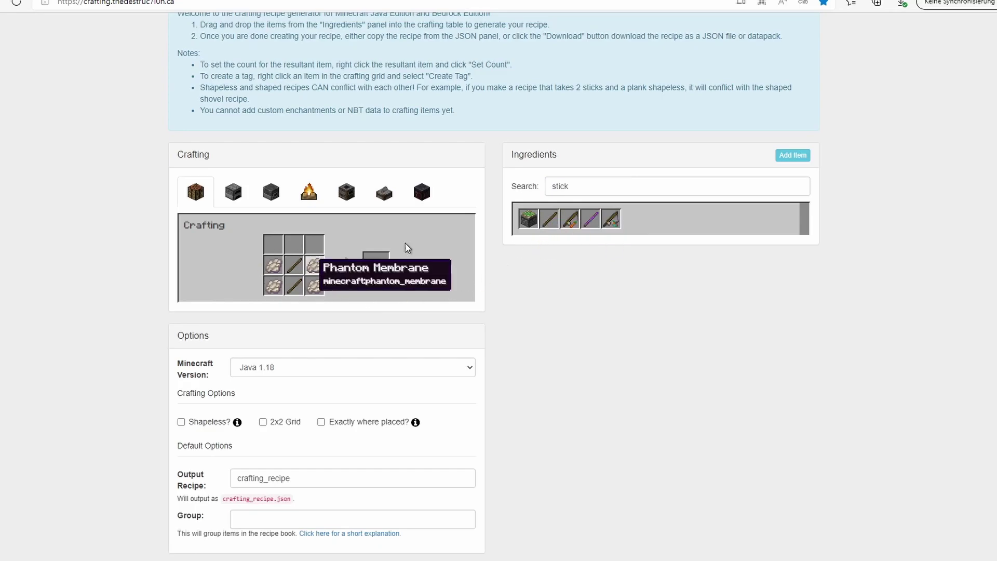
# Search the ingredients for "am" and place an Amethyst Shard in both top corner cells of the crafting grid
pyautogui.doubleClick(560, 186)
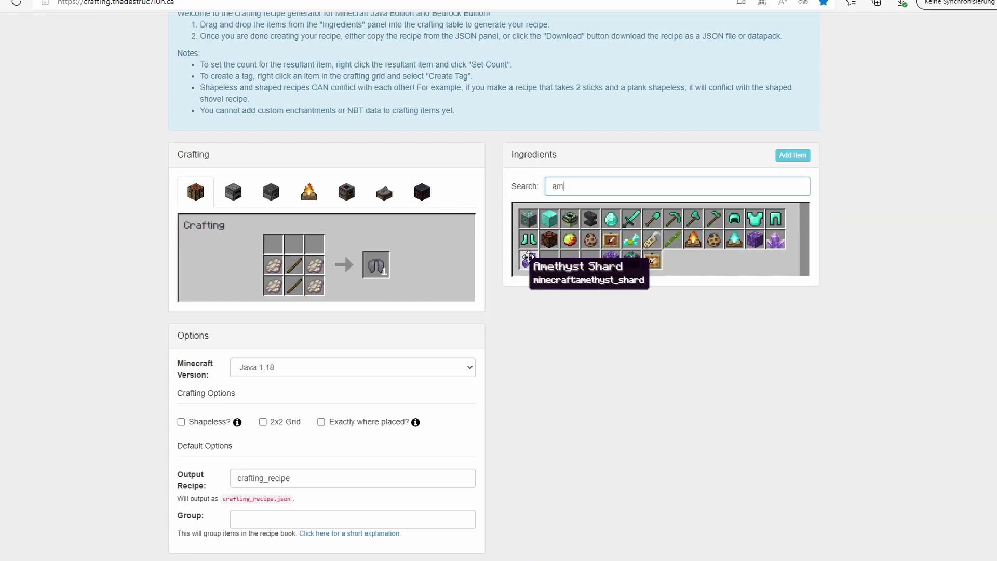
pyautogui.moveTo(528, 257); pyautogui.dragTo(315, 244)
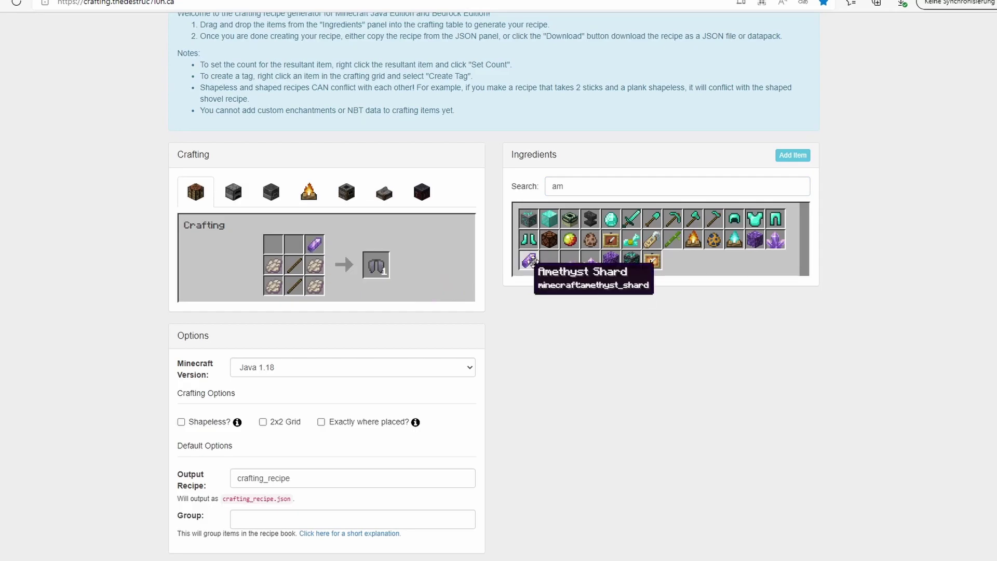
pyautogui.moveTo(528, 260); pyautogui.dragTo(276, 250)
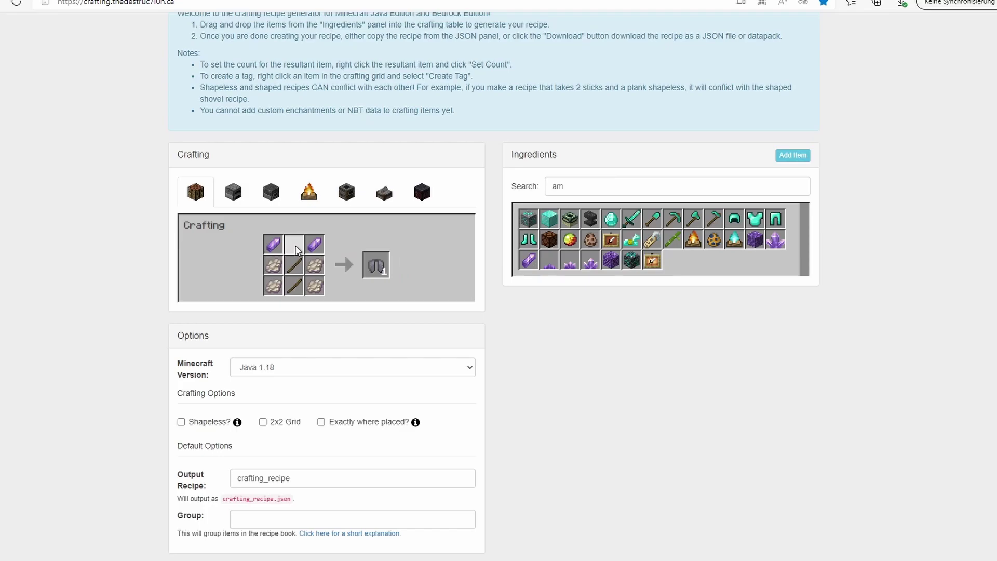
# Search the ingredients for "iron" and place an Iron Ingot in the top-center cell of the crafting grid
pyautogui.doubleClick(558, 186)
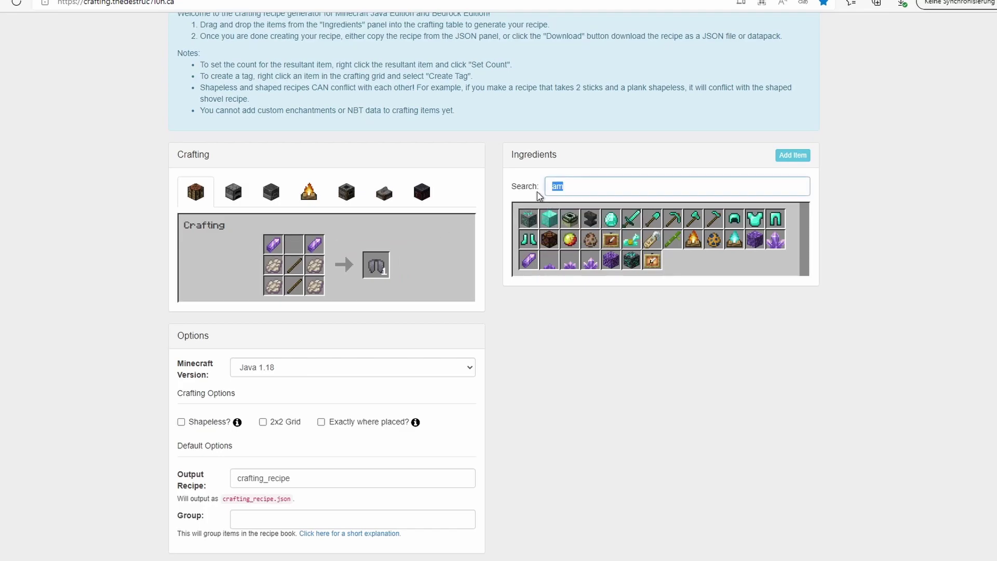
pyautogui.press('BackSpace')
pyautogui.write('iron')
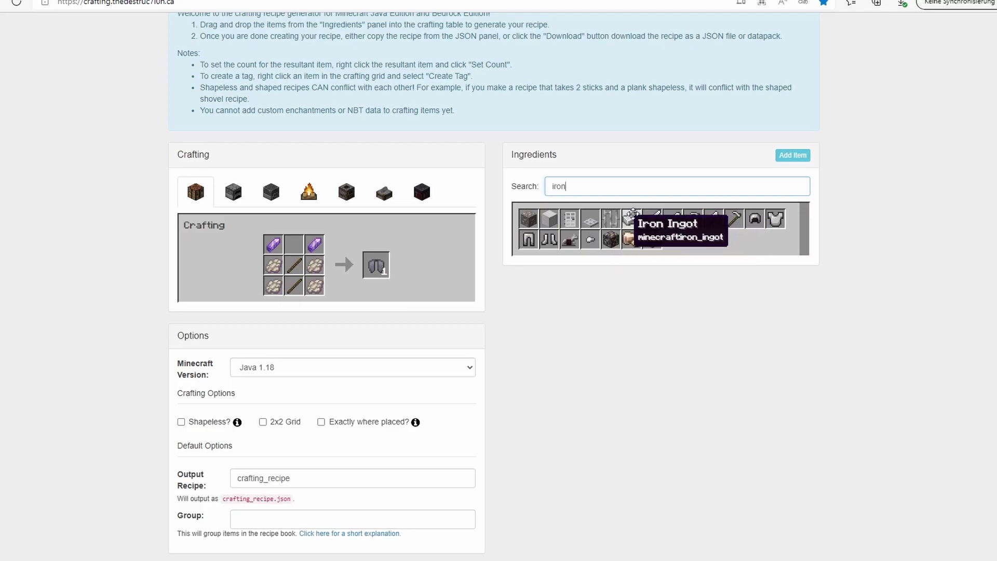
pyautogui.moveTo(631, 219); pyautogui.dragTo(294, 244)
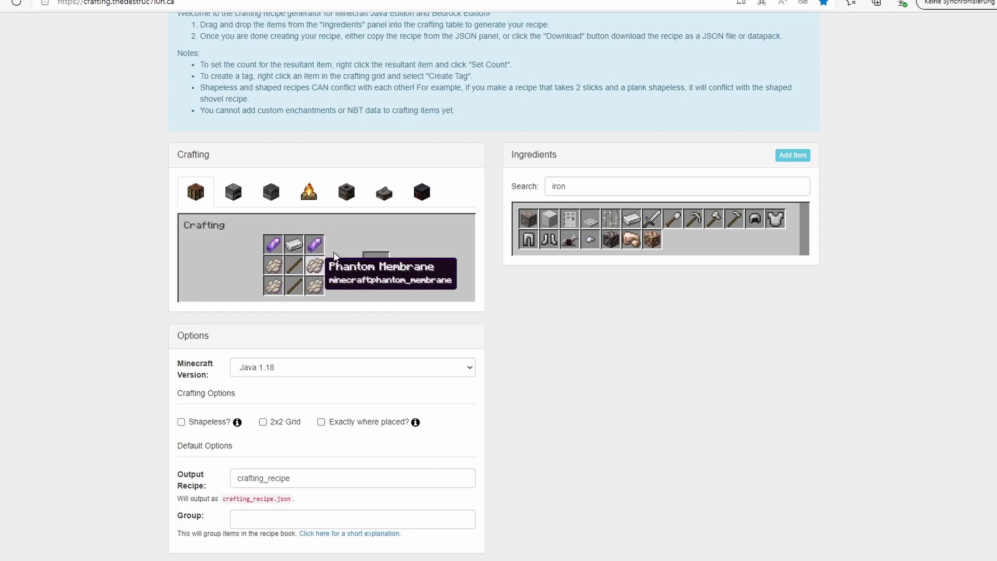
# Set the recipe's Minecraft version to Java 1.17
pyautogui.scroll(-2, 478, 249)
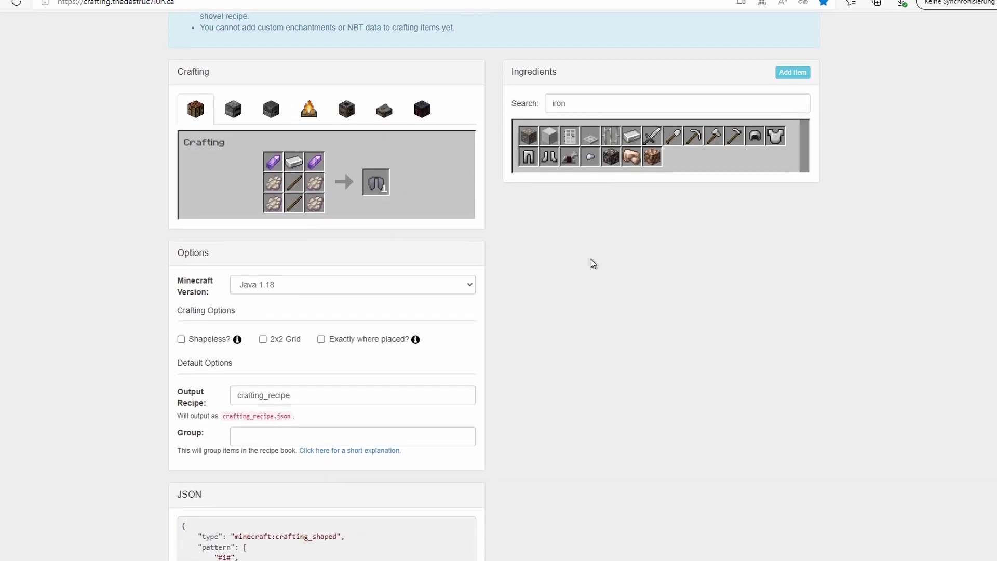
pyautogui.click(387, 290)
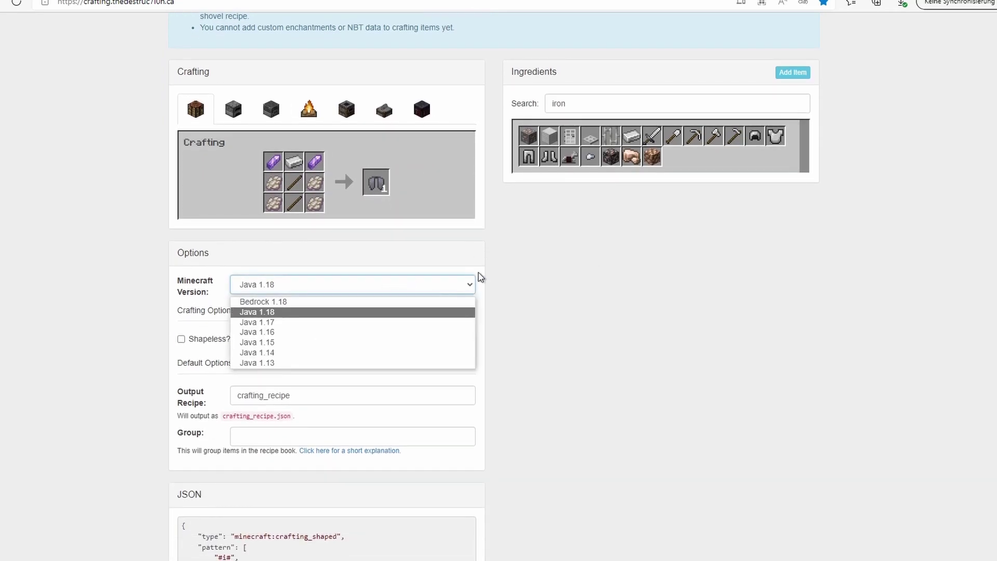
pyautogui.click(307, 323)
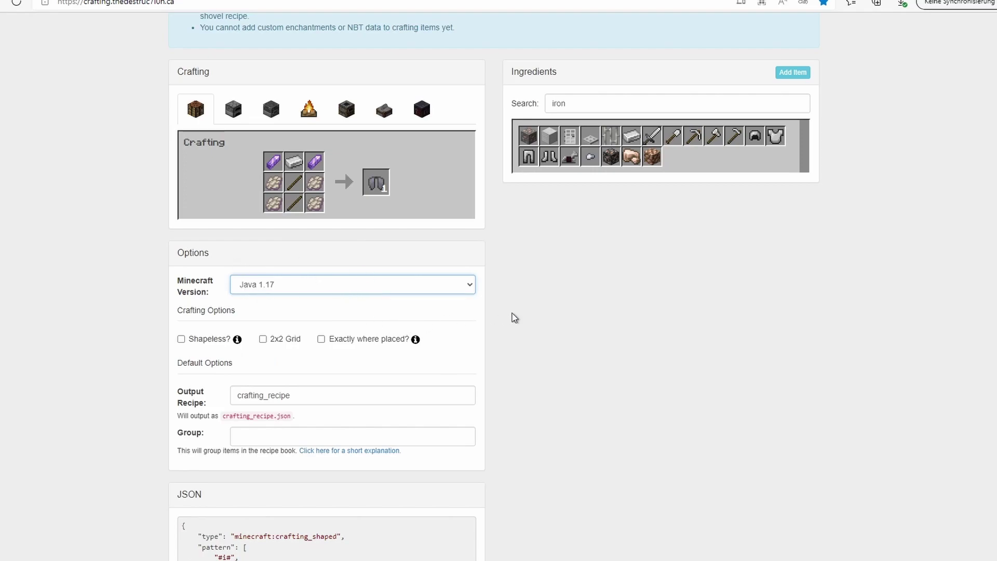
pyautogui.click(513, 318)
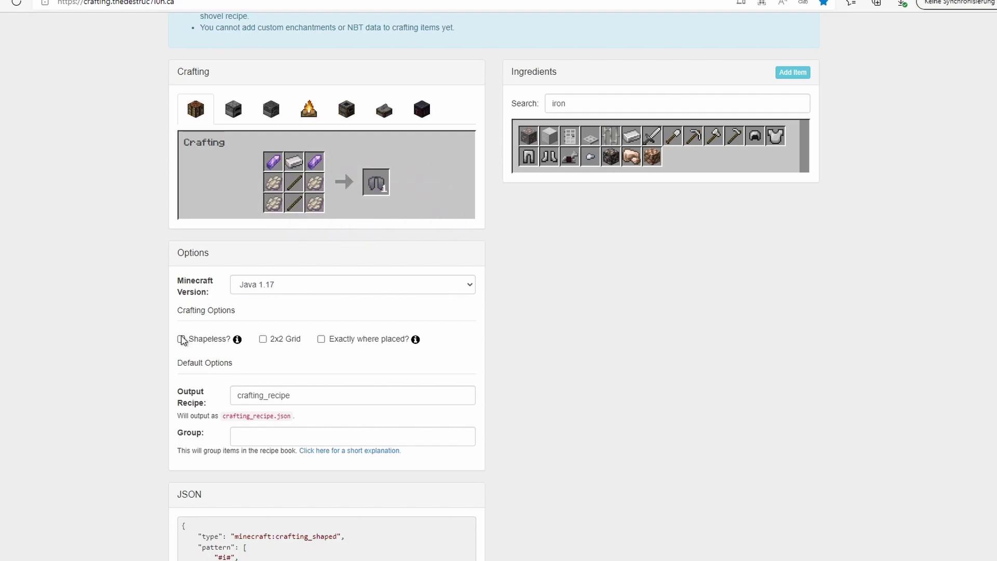
pyautogui.moveTo(191, 343); pyautogui.dragTo(236, 345)
pyautogui.click(487, 380)
pyautogui.moveTo(335, 343); pyautogui.dragTo(413, 345)
pyautogui.click(455, 360)
pyautogui.scroll(2, 339, 346)
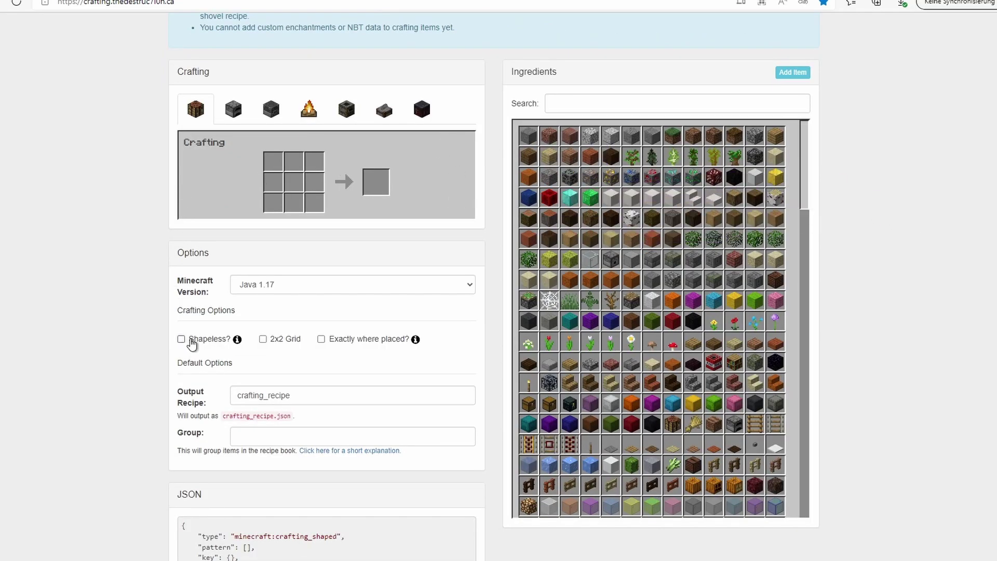
# Make the recipe shapeless, search the ingredients for "sti" and place a Stick in the center cell of the crafting grid
pyautogui.click(182, 339)
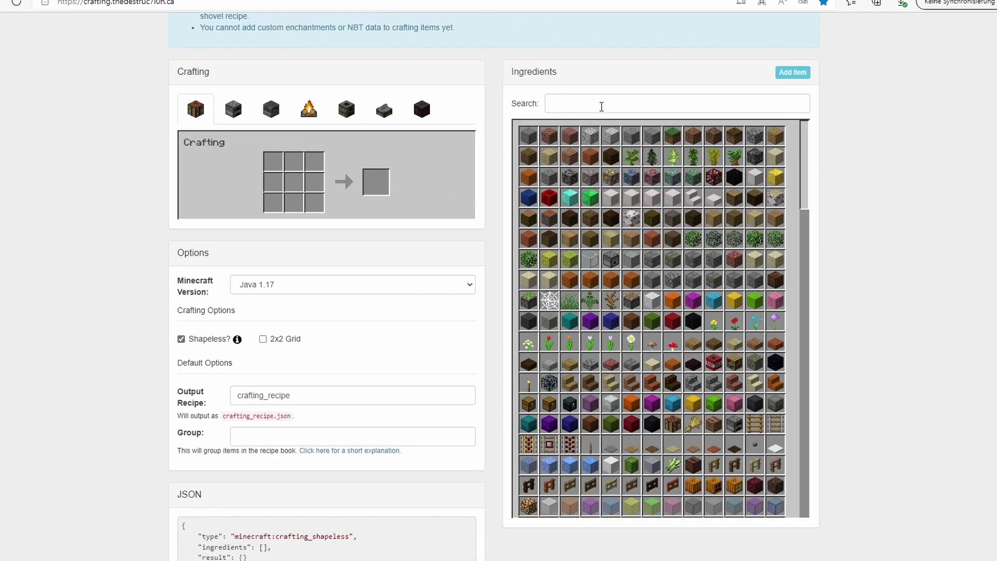
pyautogui.click(602, 107)
pyautogui.write('t')
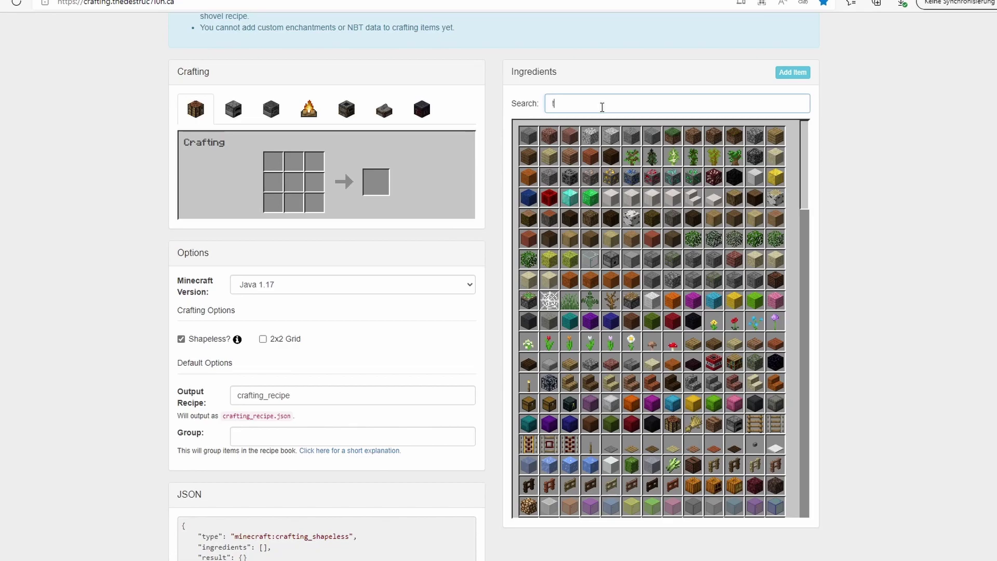
pyautogui.write('i')
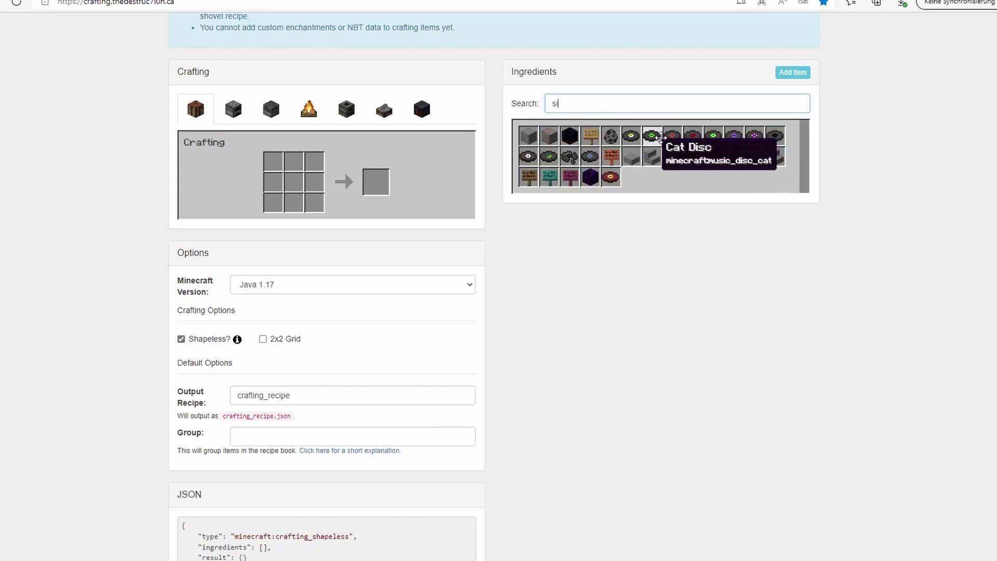
pyautogui.press('BackSpace')
pyautogui.write('t')
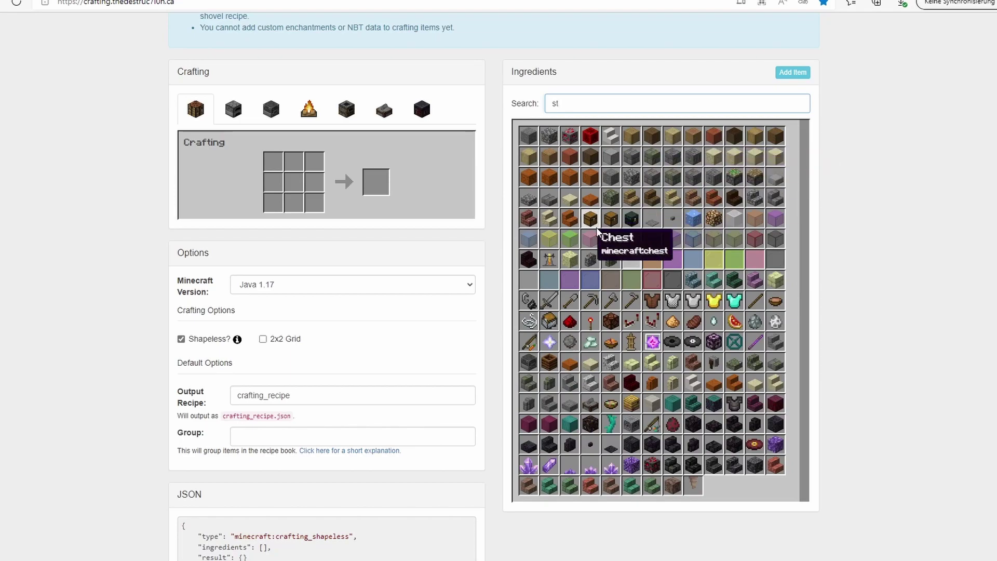
pyautogui.write('i')
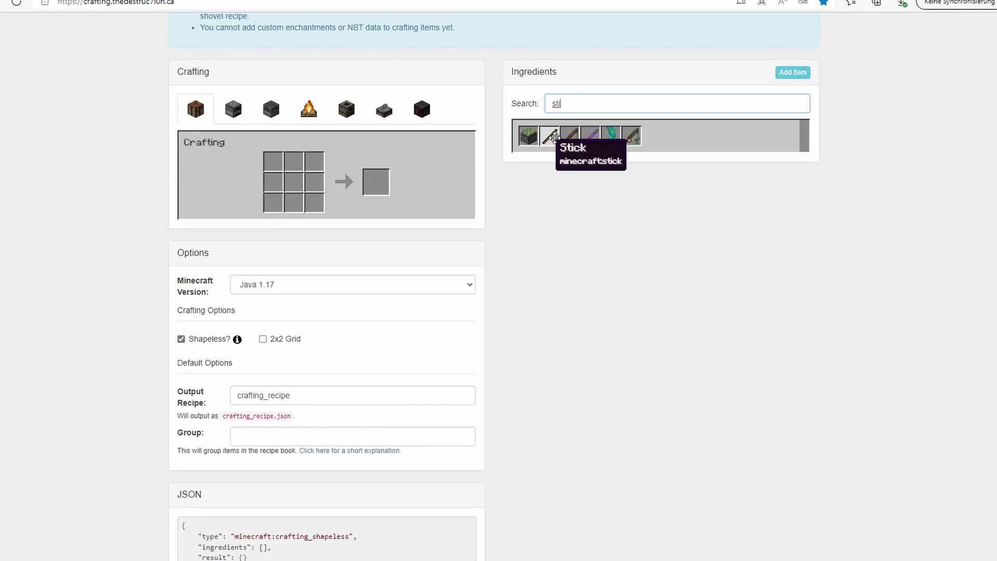
pyautogui.moveTo(549, 137); pyautogui.dragTo(294, 189)
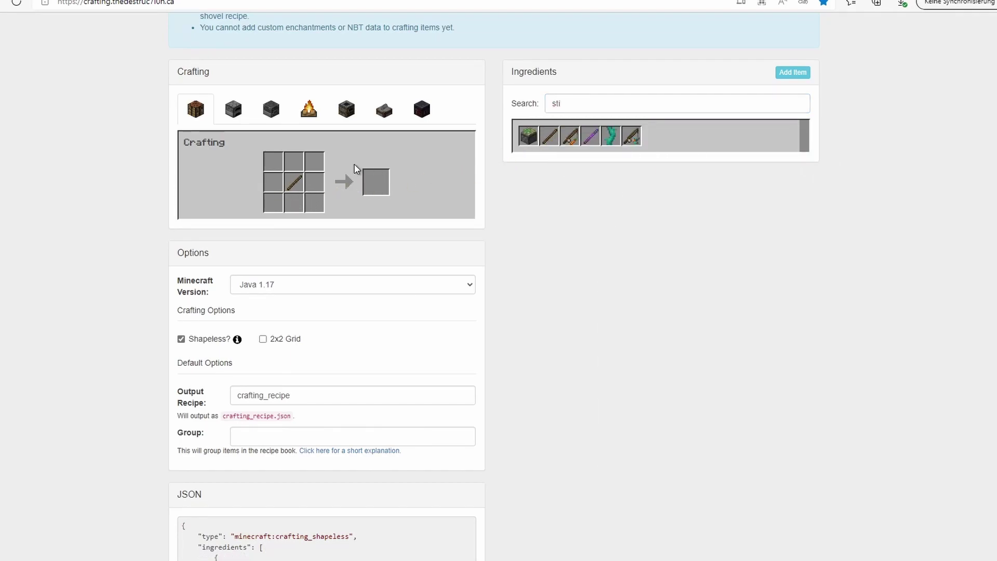
# Search the ingredients for "bla", place Blaze Powder in the bottom-right cell and set a Blaze Rod as the recipe's result
pyautogui.click(597, 104)
pyautogui.press('BackSpace')
pyautogui.press('BackSpace')
pyautogui.press('BackSpace')
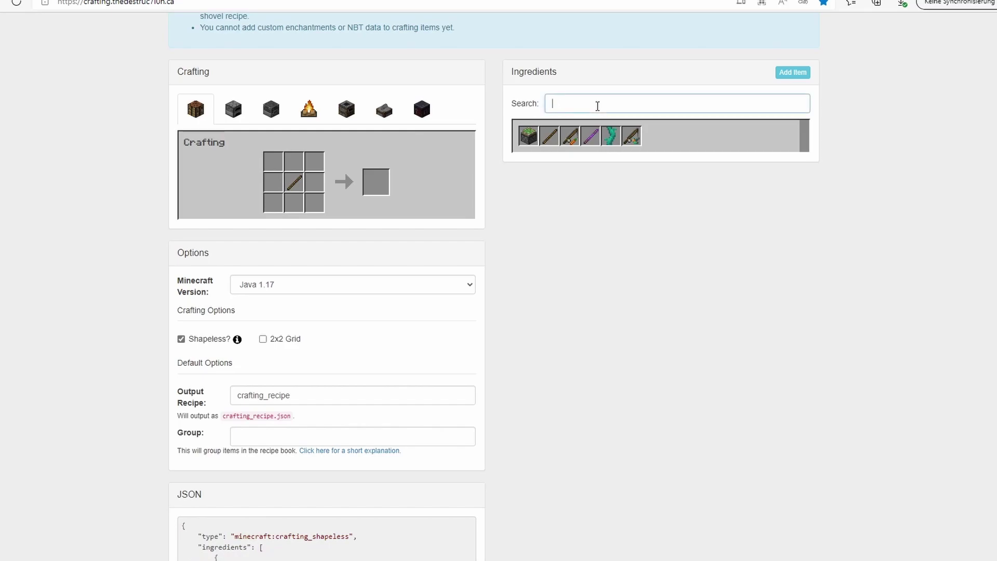
pyautogui.write('pl')
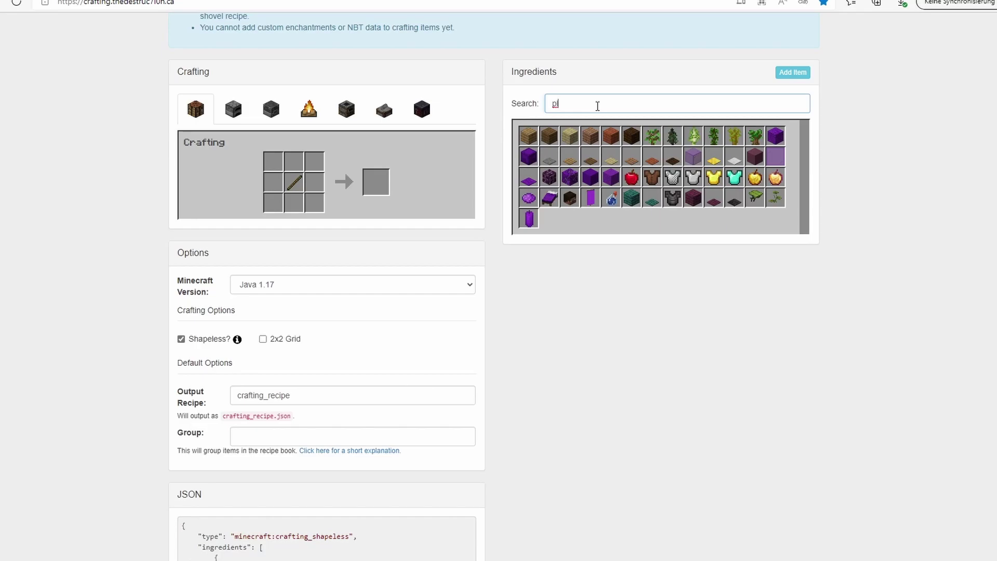
pyautogui.press('BackSpace')
pyautogui.press('BackSpace')
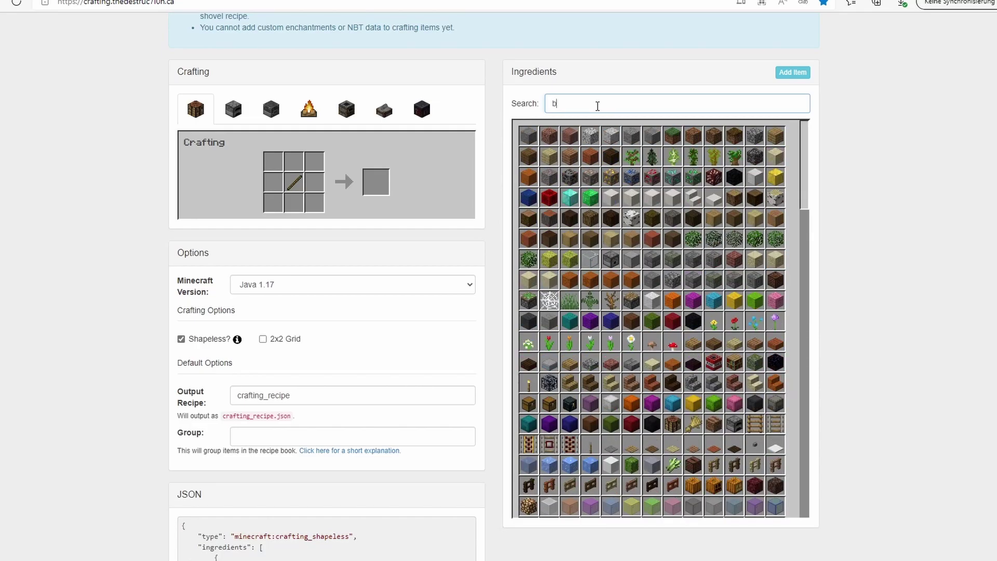
pyautogui.write('la')
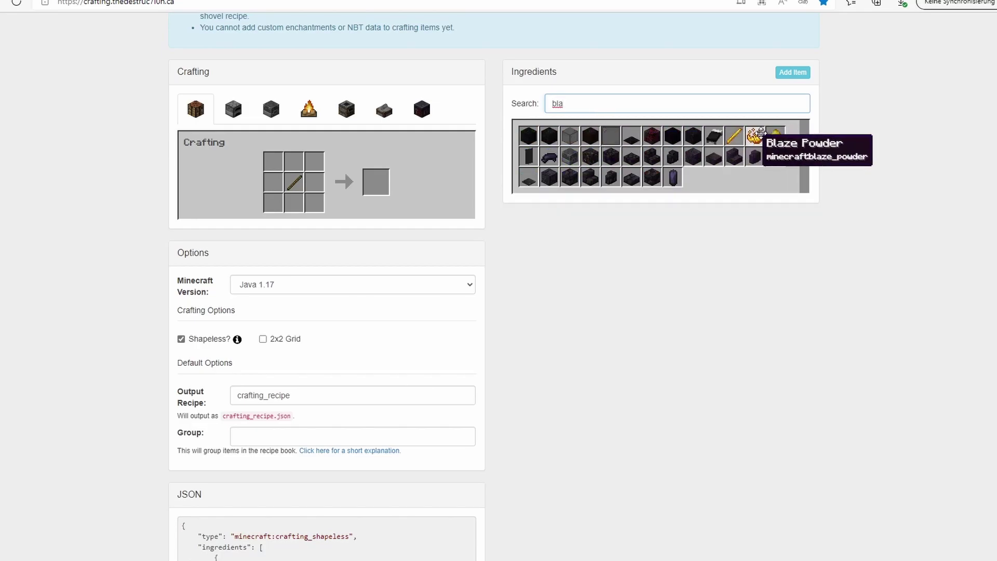
pyautogui.moveTo(761, 133); pyautogui.dragTo(313, 202)
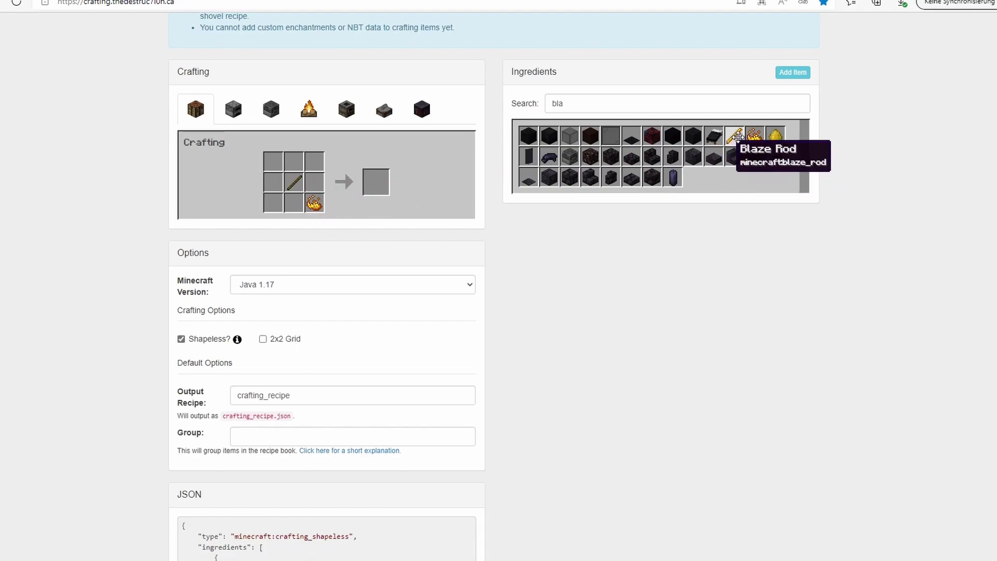
pyautogui.moveTo(738, 137); pyautogui.dragTo(375, 181)
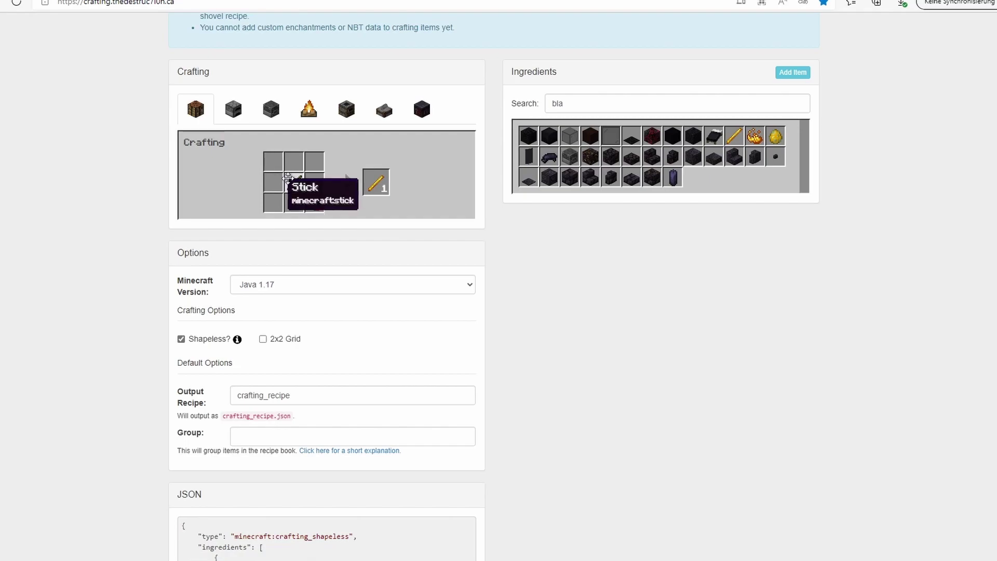
# Rearrange the Stick and Blaze Powder within the grid's center column, and reload the page to clear the shapeless recipe
pyautogui.moveTo(289, 178)
pyautogui.mouseDown()
pyautogui.moveTo(274, 202)
pyautogui.moveTo(300, 200)
pyautogui.moveTo(294, 163)
pyautogui.moveTo(315, 201)
pyautogui.moveTo(294, 182)
pyautogui.moveTo(312, 182)
pyautogui.moveTo(294, 162)
pyautogui.mouseUp()
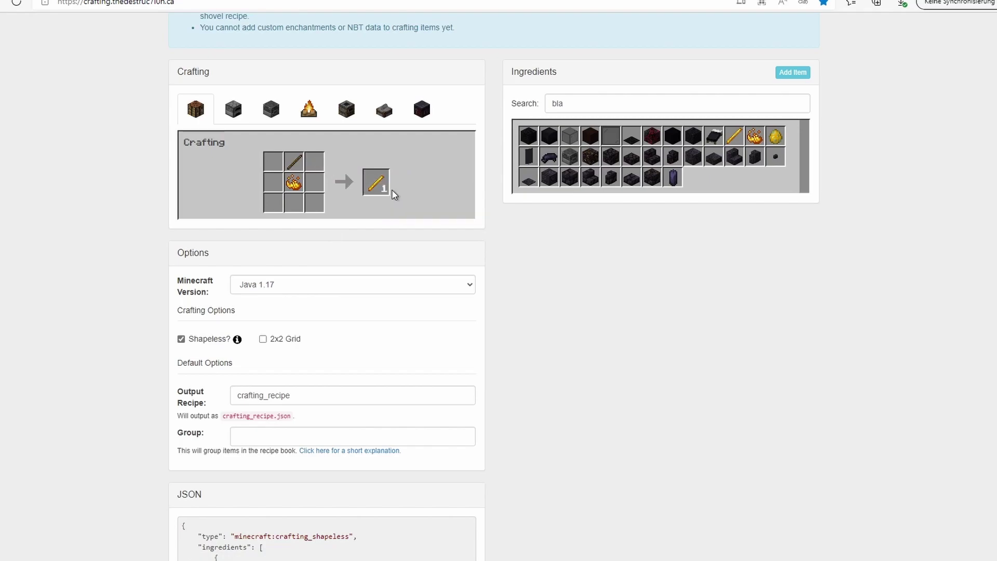
pyautogui.moveTo(294, 161); pyautogui.dragTo(298, 188)
pyautogui.press('F5')
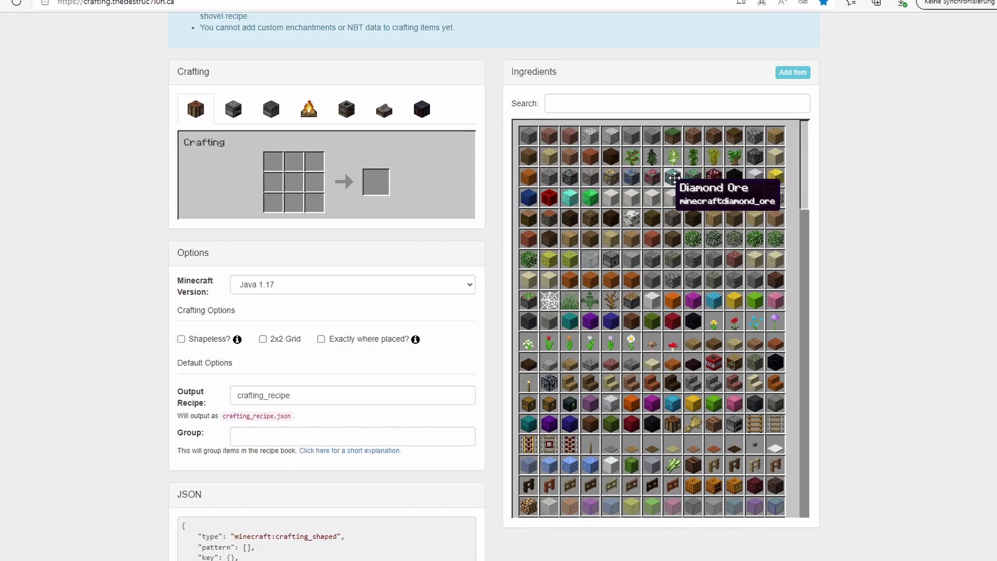
# Set Diamond Ore as the result, search for "ston" and place Stone in the top-center and middle-left cells
pyautogui.moveTo(672, 177); pyautogui.dragTo(376, 183)
pyautogui.click(632, 106)
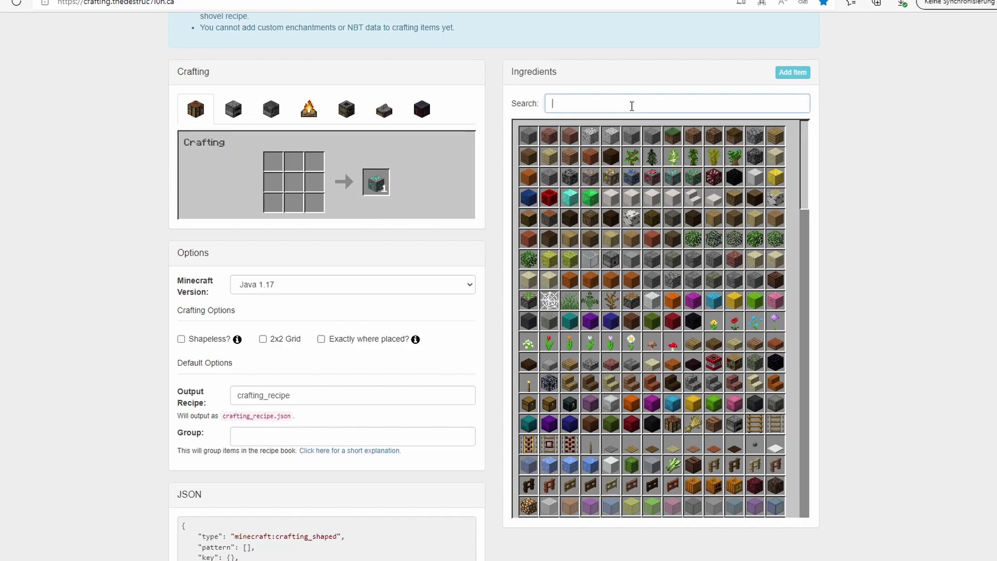
pyautogui.write('ston')
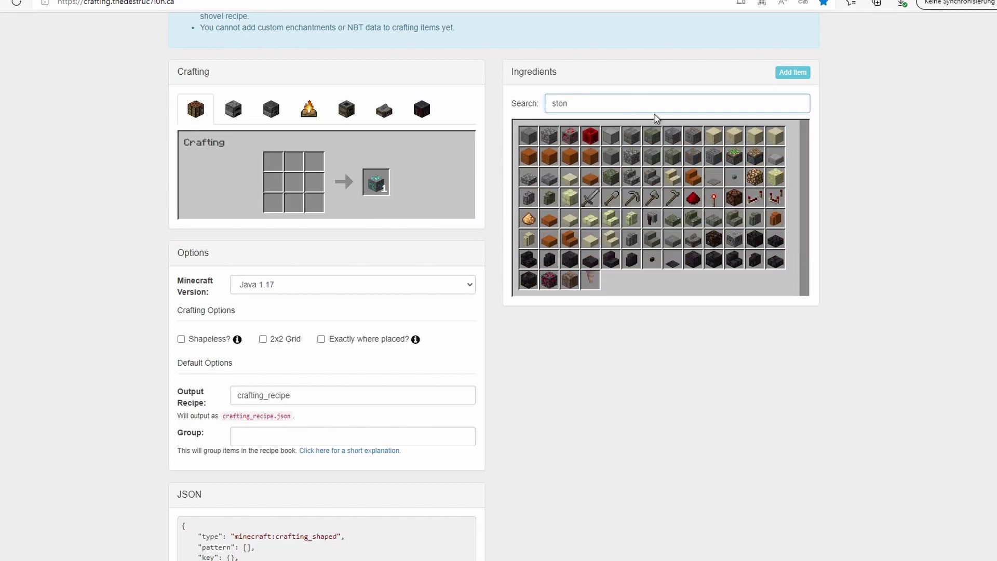
pyautogui.moveTo(528, 138); pyautogui.dragTo(293, 161)
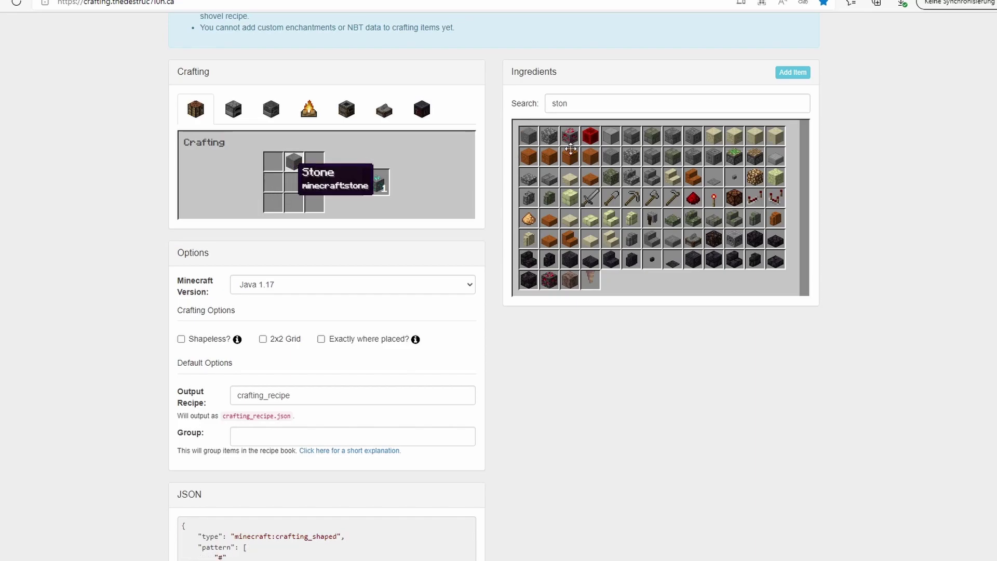
pyautogui.moveTo(520, 139); pyautogui.dragTo(273, 182)
# Search for "dia" and "stone" to complete a 2x2 checker pattern with Diamonds in the top-left and center cells and Stone in the others
pyautogui.click(602, 105)
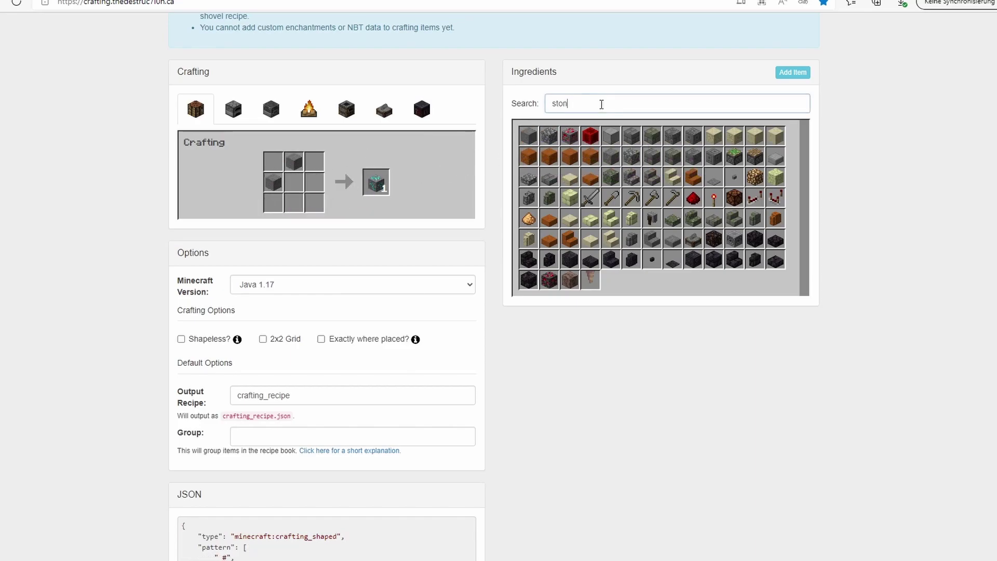
pyautogui.write('d')
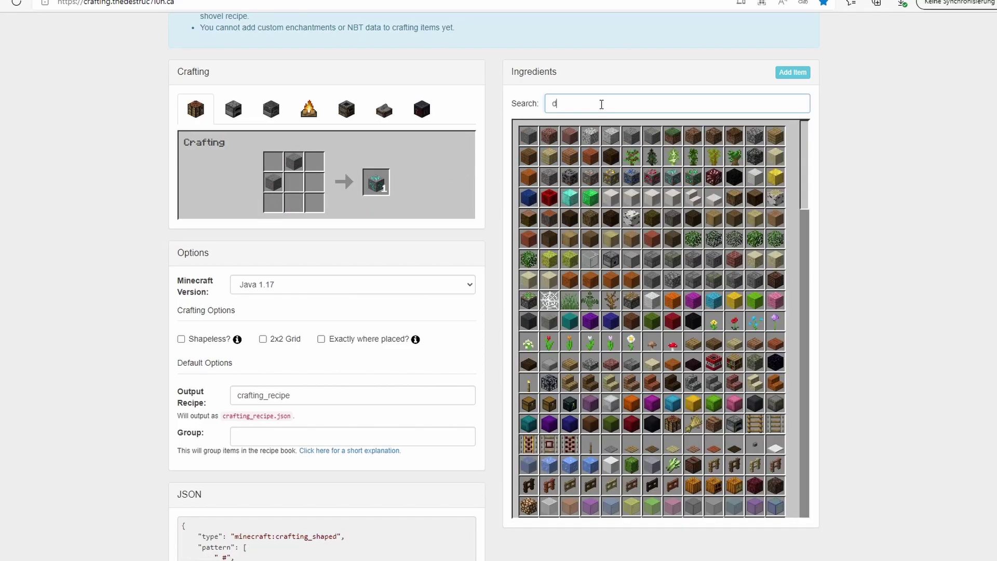
pyautogui.write('ia')
pyautogui.moveTo(590, 136); pyautogui.dragTo(273, 162)
pyautogui.doubleClick(626, 103)
pyautogui.write('stone')
pyautogui.moveTo(528, 136); pyautogui.dragTo(273, 183)
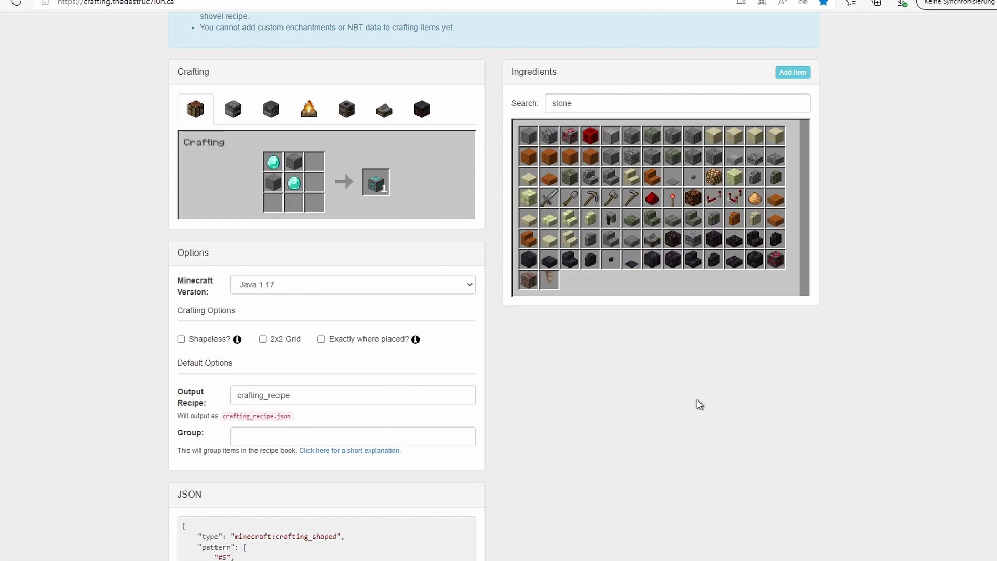
# Switch the crafting area to the 2x2 grid and return it to the full 3x3 grid
pyautogui.click(285, 339)
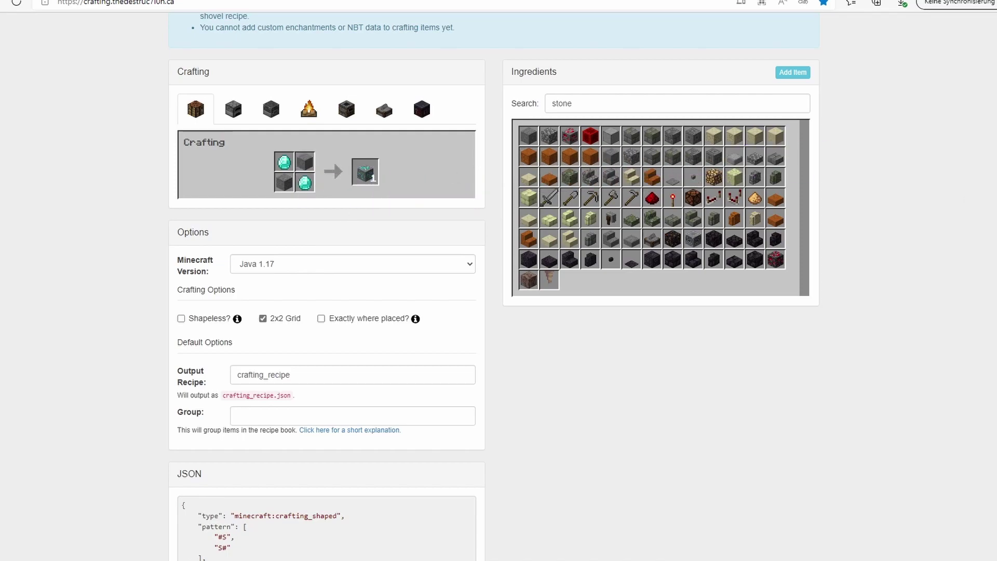
pyautogui.click(263, 318)
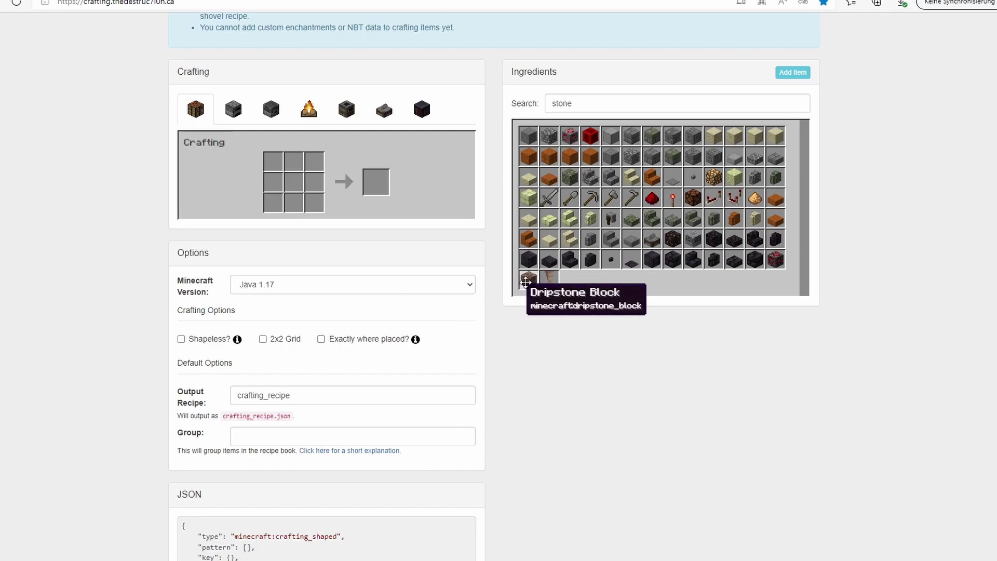
# Place a Dripstone Block in the middle-left cell and set Pointed Dripstone with a count of 9 as the result
pyautogui.moveTo(527, 277); pyautogui.dragTo(273, 183)
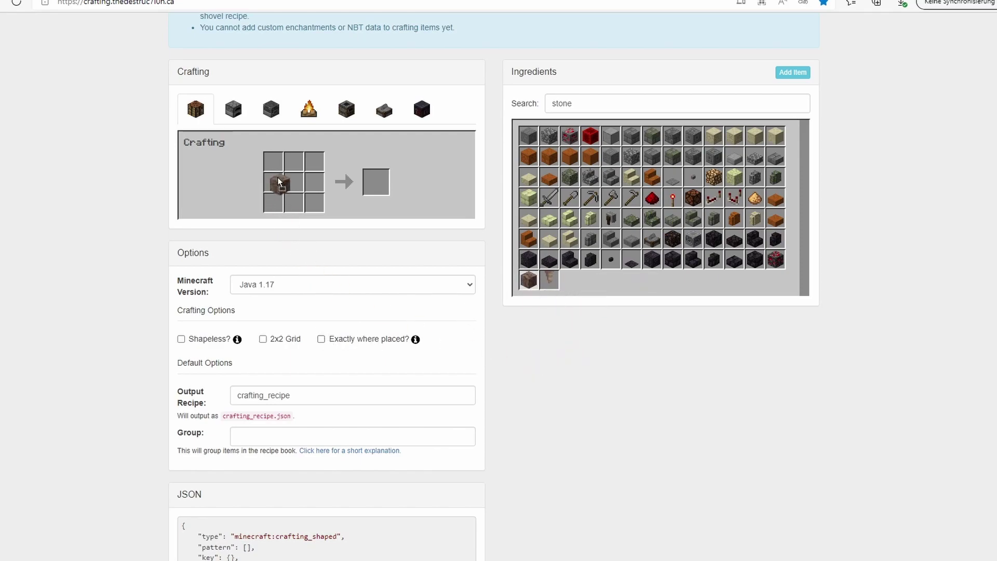
pyautogui.moveTo(548, 279); pyautogui.dragTo(371, 183)
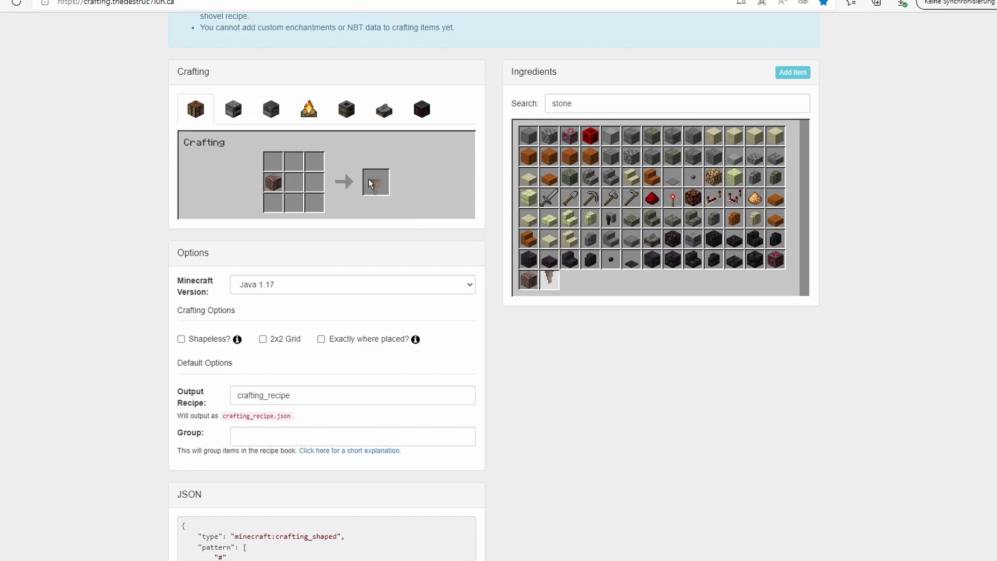
pyautogui.rightClick(370, 185)
pyautogui.click(396, 208)
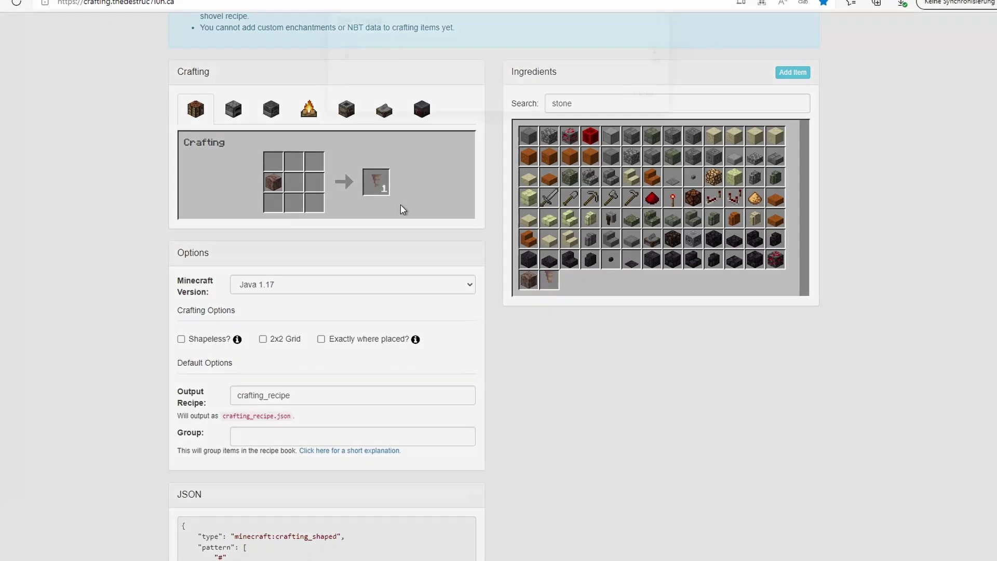
pyautogui.press('BackSpace')
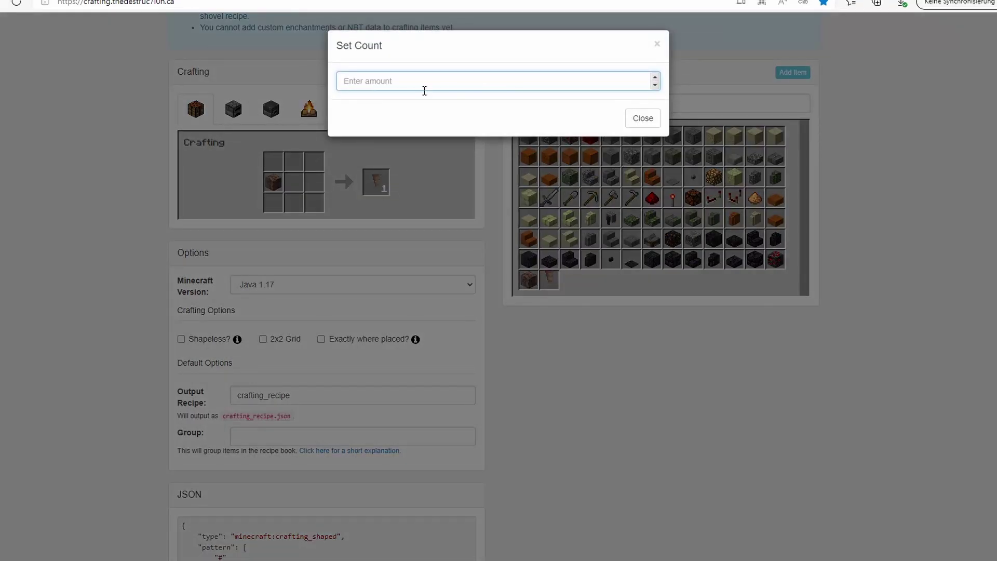
pyautogui.write('9')
pyautogui.click(643, 118)
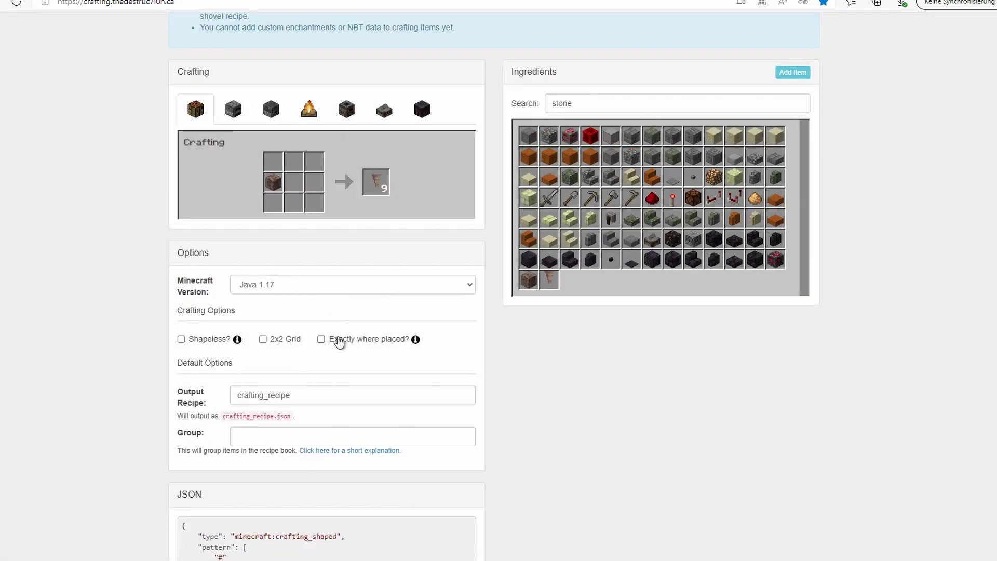
# Try the "Exactly where placed?" option, and arrange the Dripstone Block in the center cell with a Stone Button directly below it
pyautogui.click(340, 343)
pyautogui.moveTo(273, 181); pyautogui.dragTo(294, 181)
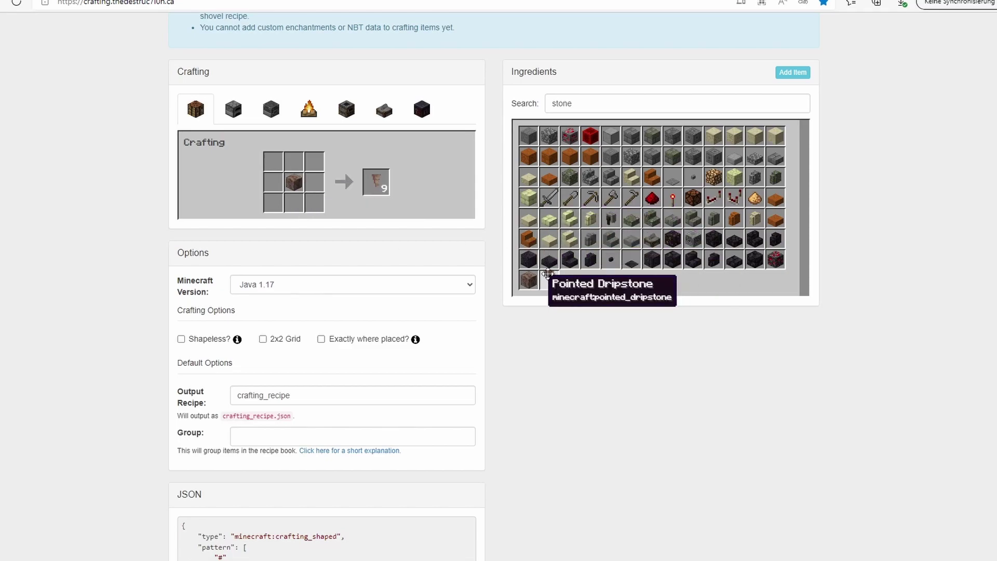
pyautogui.moveTo(692, 175); pyautogui.dragTo(296, 206)
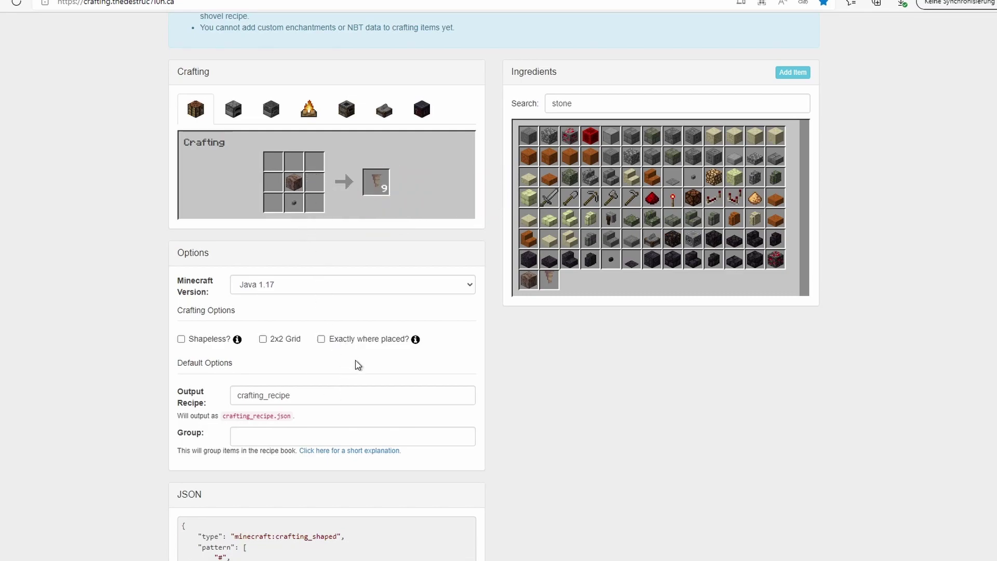
# Remove and re-add the Dripstone Block, and shift it together with the Stone Button beneath it to different cells of the grid
pyautogui.rightClick(290, 183)
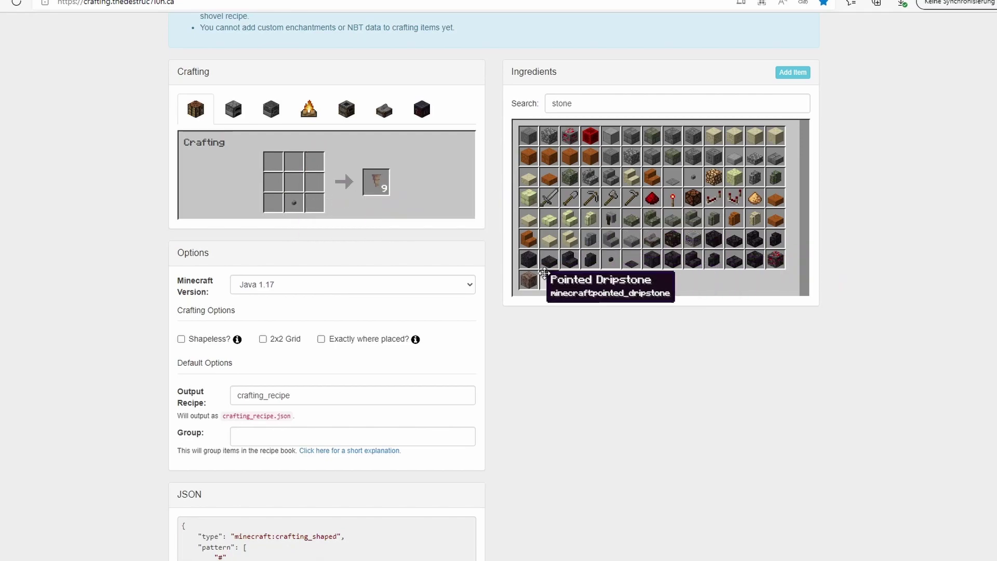
pyautogui.moveTo(529, 280); pyautogui.dragTo(315, 182)
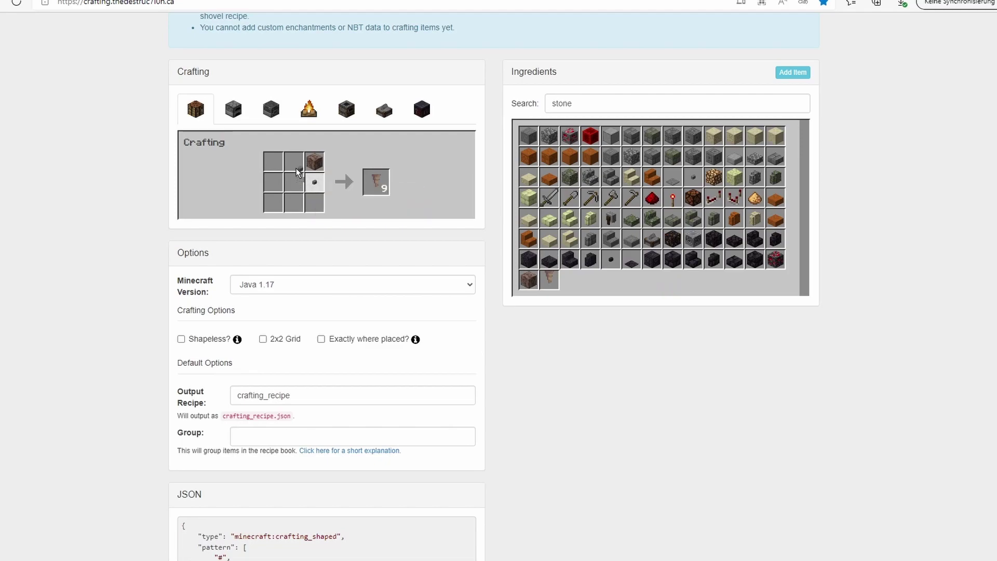
pyautogui.moveTo(293, 165); pyautogui.dragTo(294, 204)
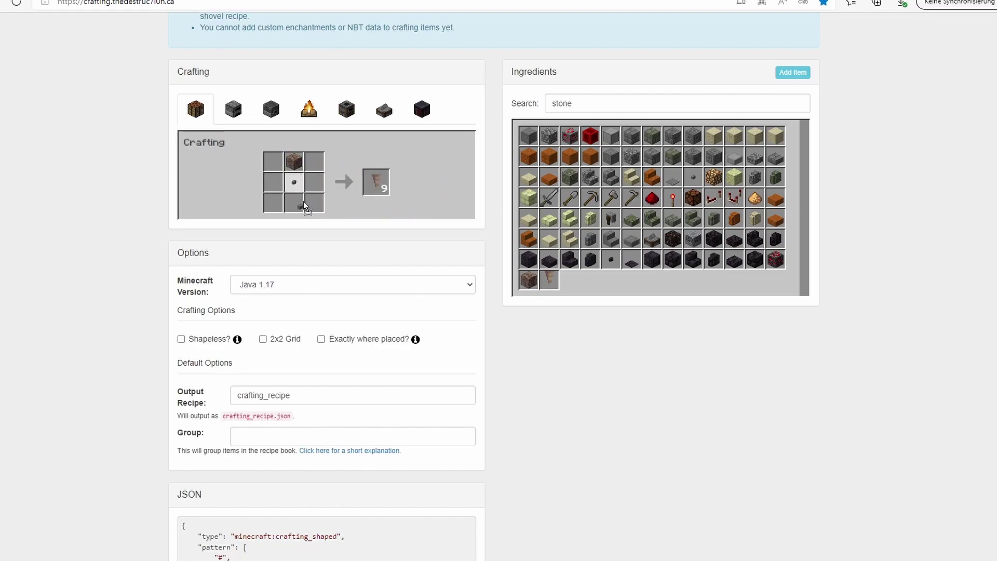
pyautogui.moveTo(297, 152); pyautogui.dragTo(294, 181)
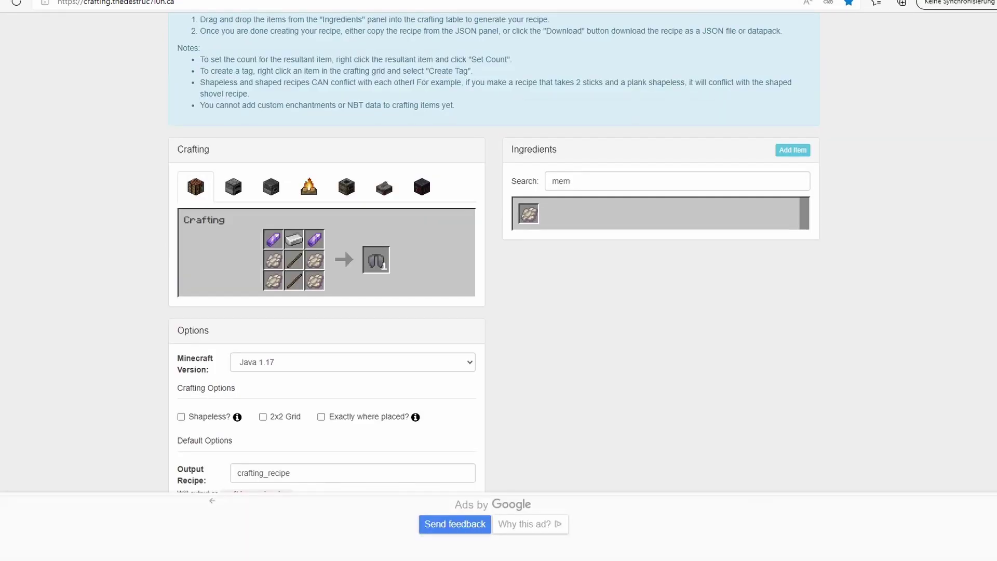
# Review the crafting options, the output recipe name and the group setting below the Elytra recipe
pyautogui.scroll(-2, 784, 189)
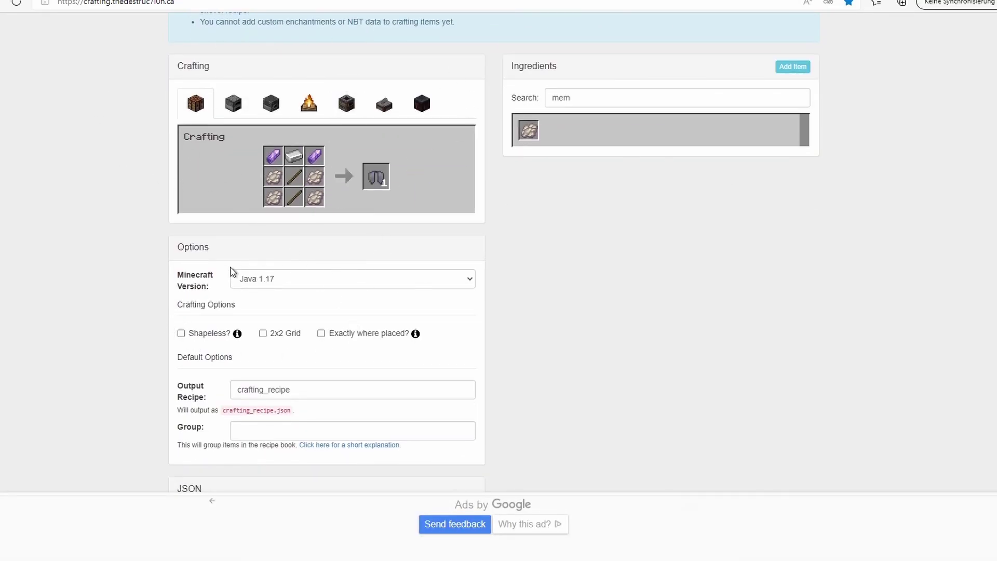
pyautogui.scroll(-2, 638, 306)
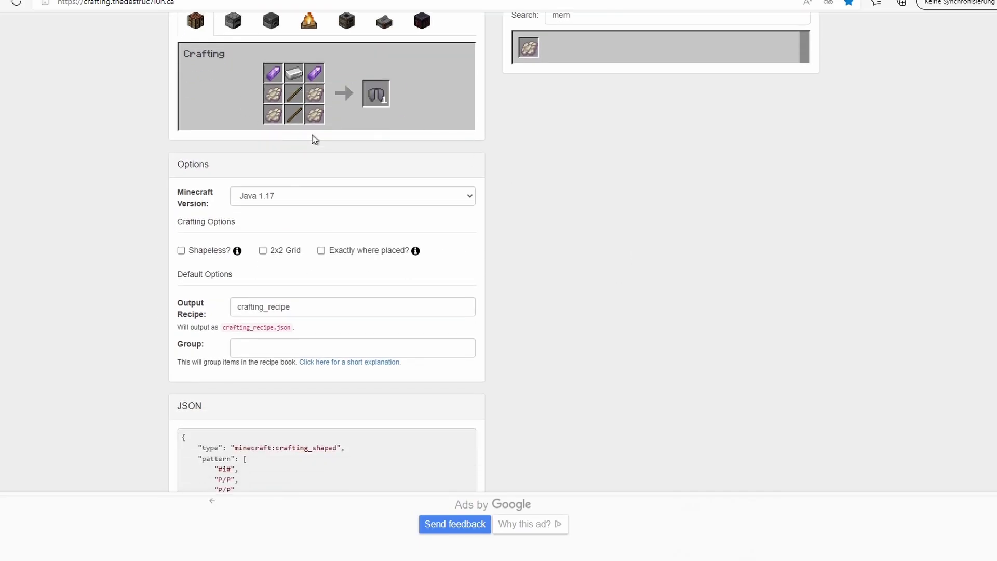
pyautogui.scroll(-4, 445, 202)
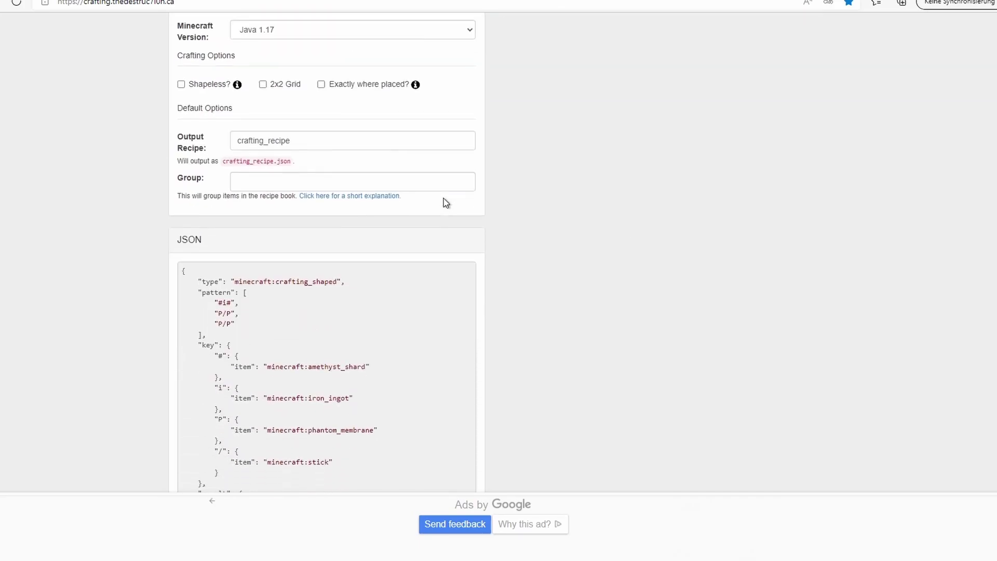
pyautogui.moveTo(305, 146); pyautogui.dragTo(227, 144)
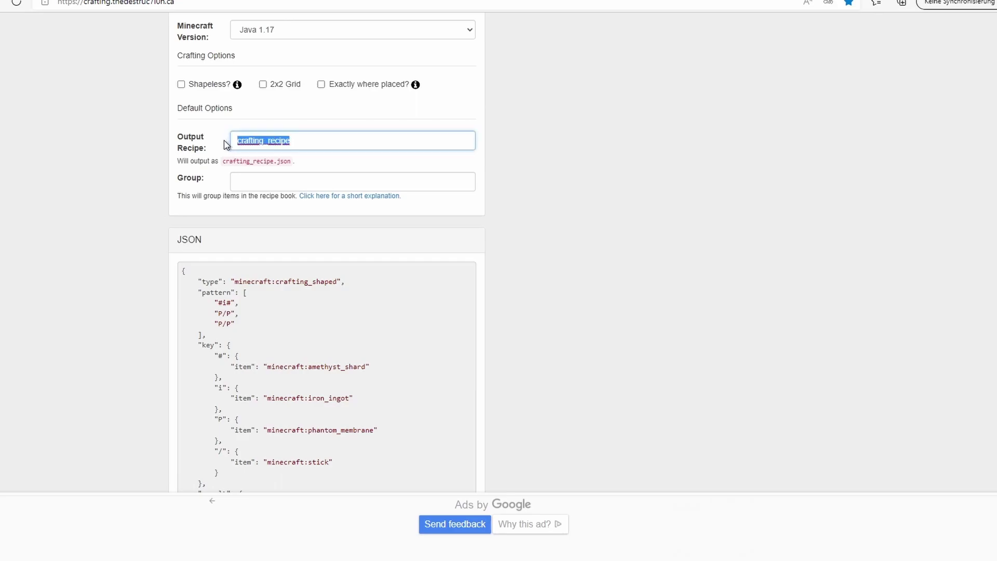
pyautogui.click(332, 161)
pyautogui.click(305, 140)
pyautogui.hotkey('ctrl', 'a')
pyautogui.click(741, 245)
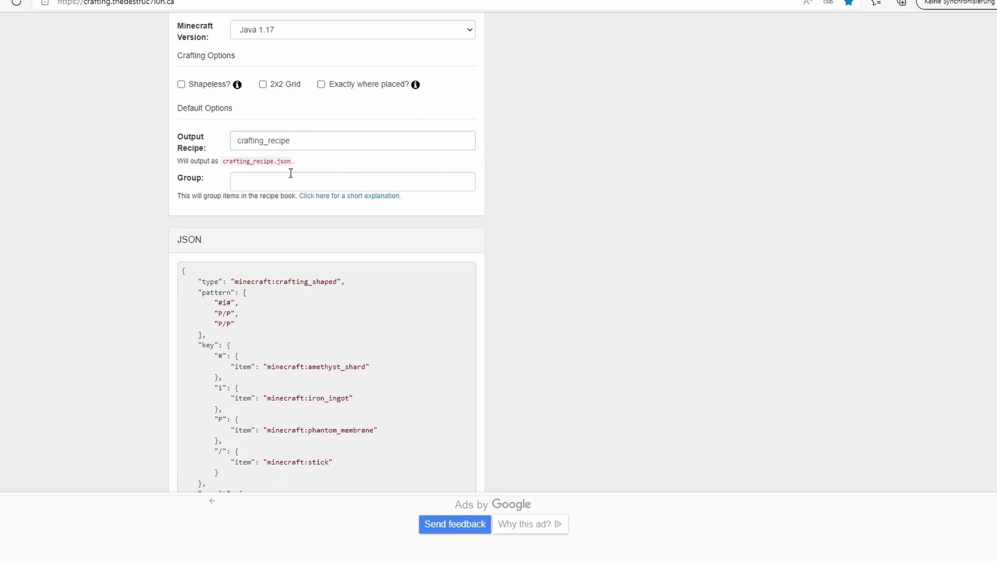
pyautogui.click(237, 180)
pyautogui.moveTo(192, 196); pyautogui.dragTo(225, 199)
pyautogui.click(535, 238)
pyautogui.moveTo(181, 182); pyautogui.dragTo(202, 183)
# Name the output recipe elytra_crafting
pyautogui.click(294, 138)
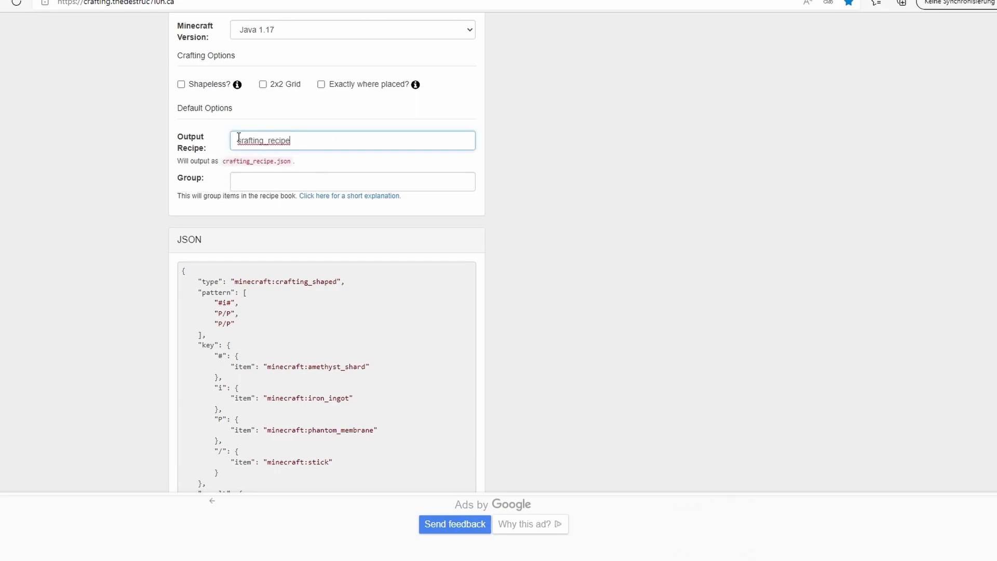
pyautogui.moveTo(239, 137); pyautogui.dragTo(338, 136)
pyautogui.click(290, 144)
pyautogui.moveTo(293, 138); pyautogui.dragTo(212, 140)
pyautogui.press('BackSpace')
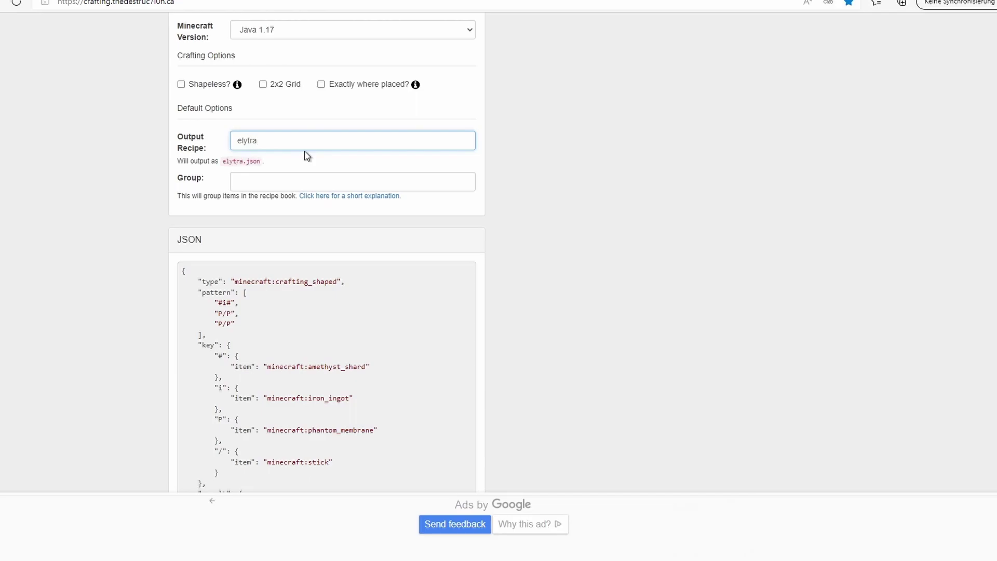
pyautogui.write('_crafting')
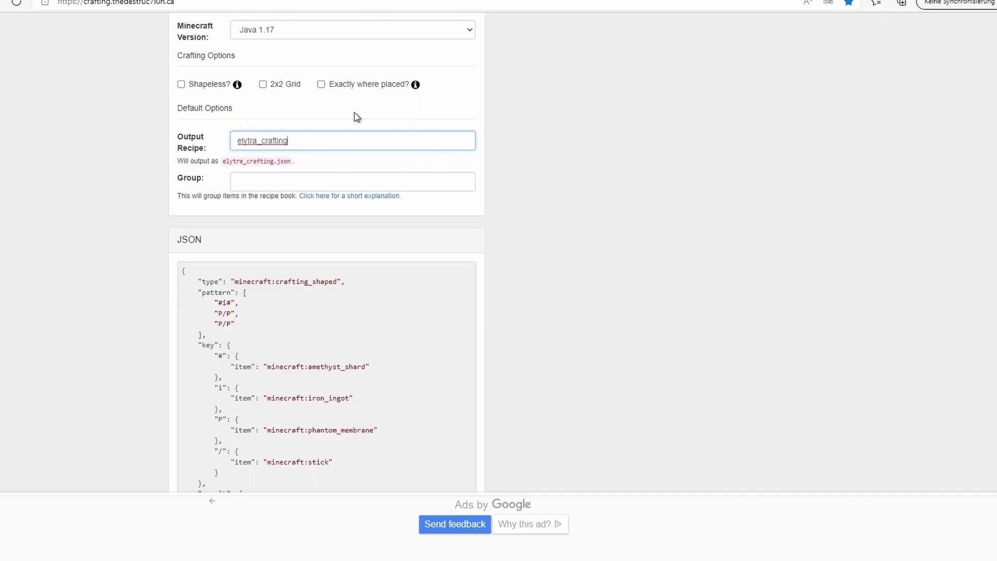
pyautogui.click(536, 144)
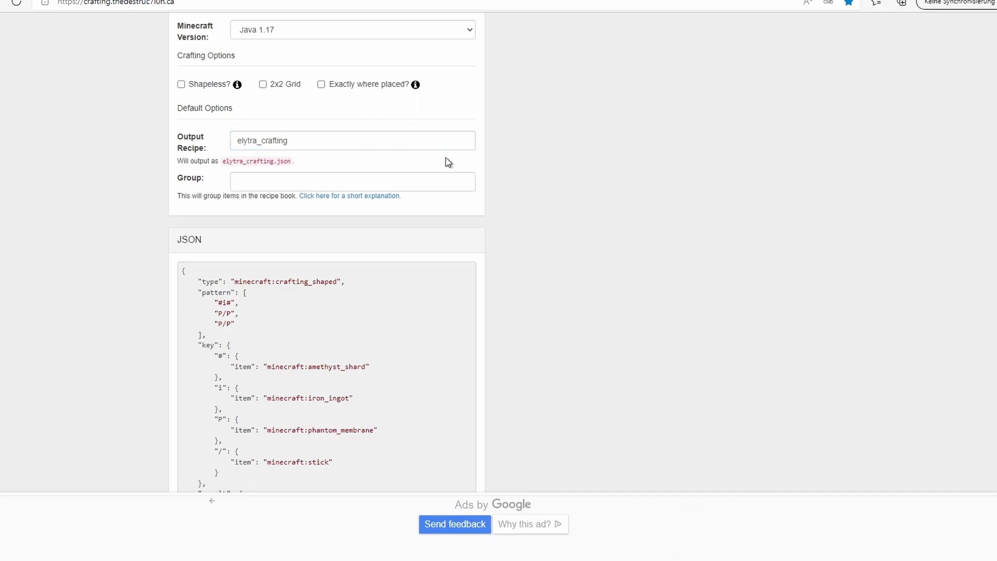
# Download the finished recipe as a datapack and open the folder containing the downloaded file
pyautogui.scroll(3, 448, 159)
pyautogui.scroll(-2, 509, 235)
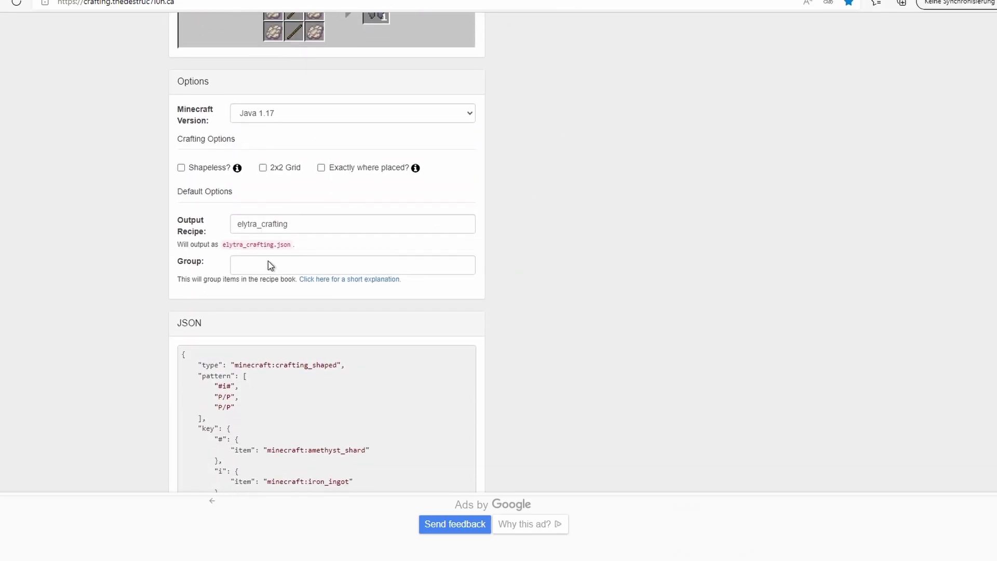
pyautogui.scroll(-6, 581, 216)
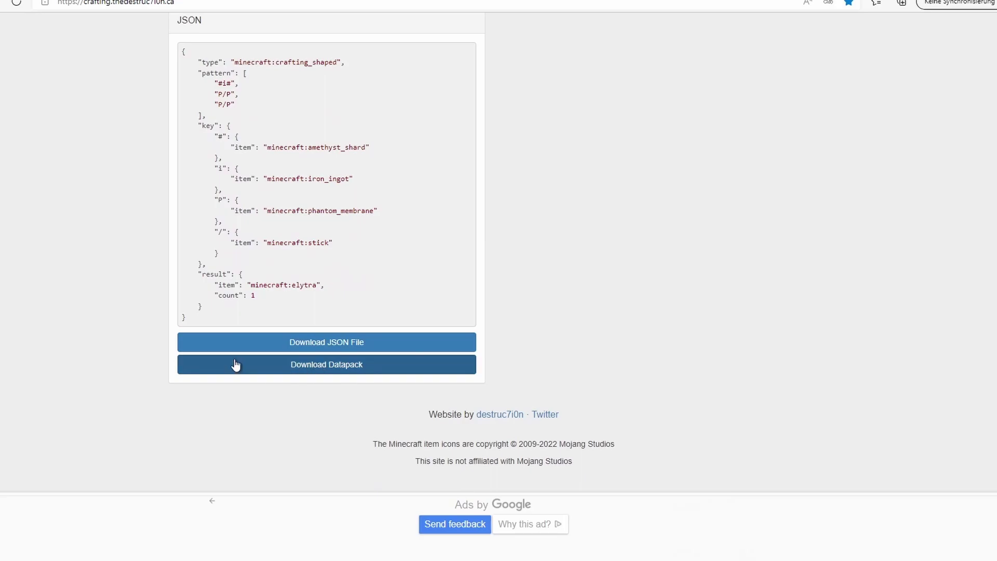
pyautogui.click(322, 365)
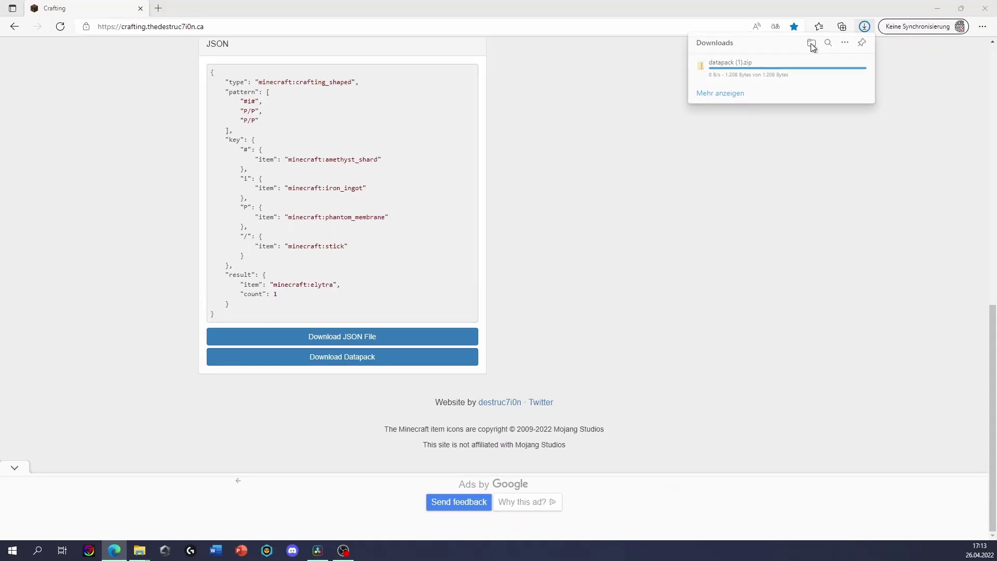
pyautogui.click(812, 45)
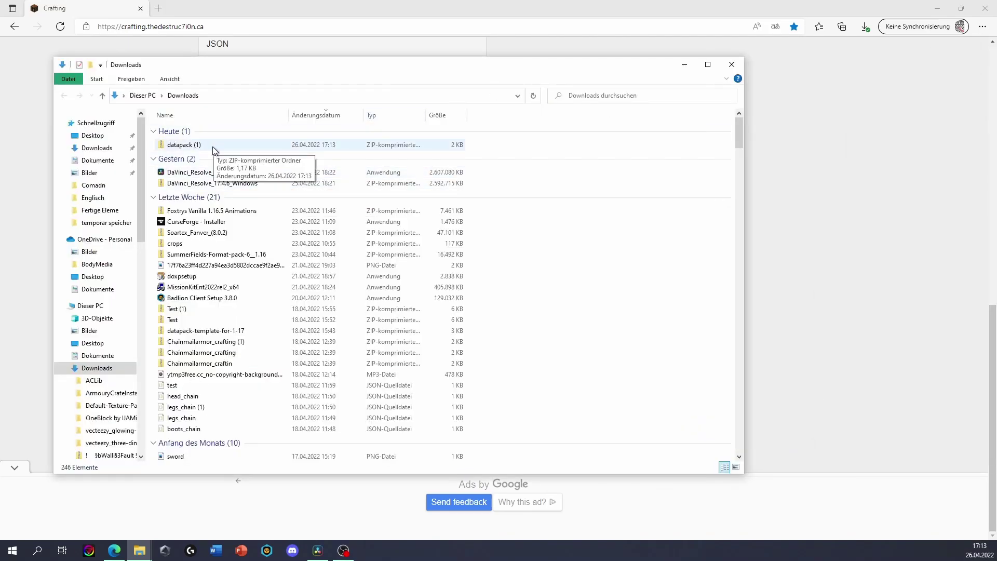
# Minimize the browser, move the datapack (1) archive from Downloads onto the desktop, and close the folder window
pyautogui.click(938, 9)
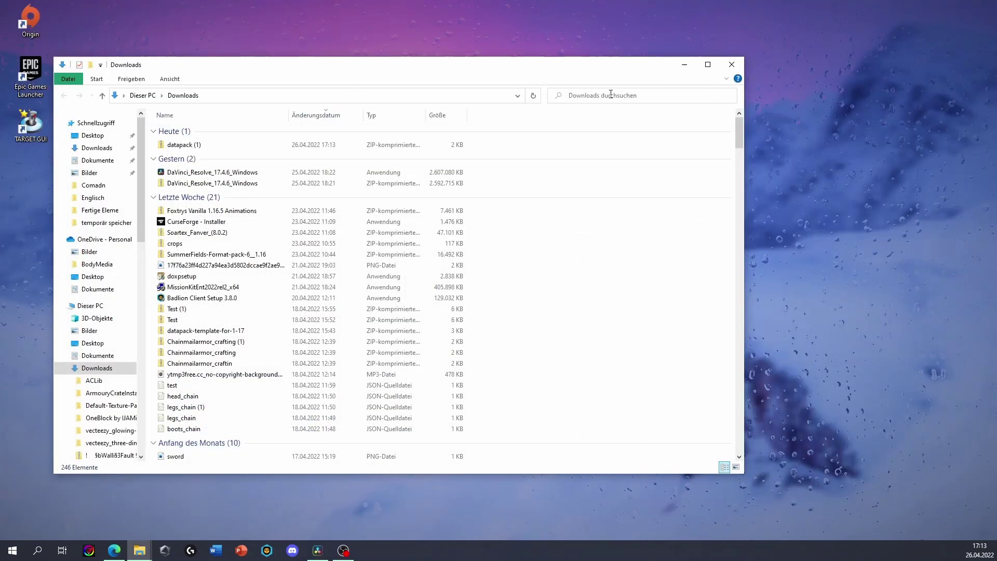
pyautogui.moveTo(586, 68); pyautogui.dragTo(627, 86)
pyautogui.moveTo(336, 163); pyautogui.dragTo(311, 49)
pyautogui.click(735, 84)
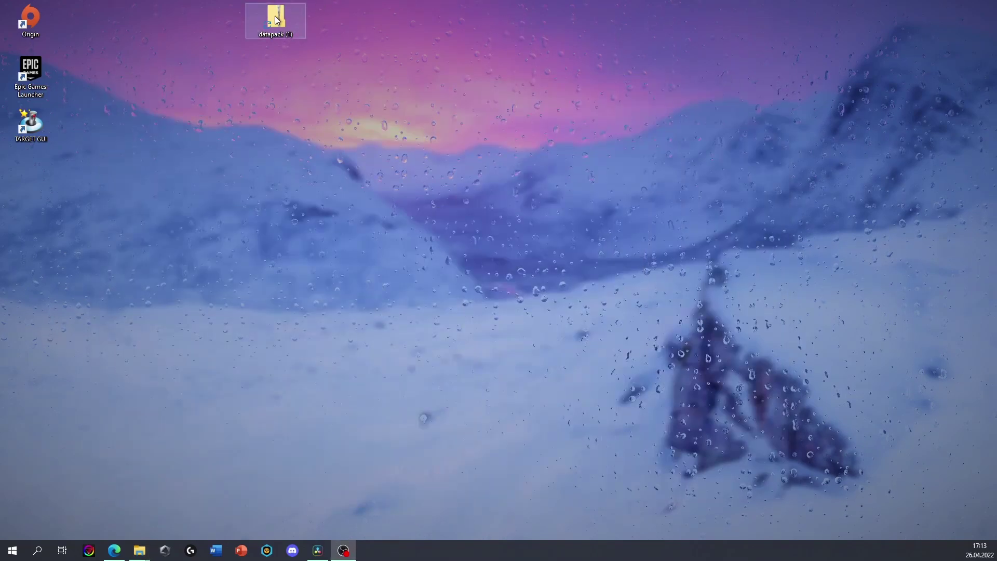
# Shift the datapack archive slightly on the desktop and rename it Tutorial
pyautogui.moveTo(276, 20); pyautogui.dragTo(275, 89)
pyautogui.rightClick(274, 88)
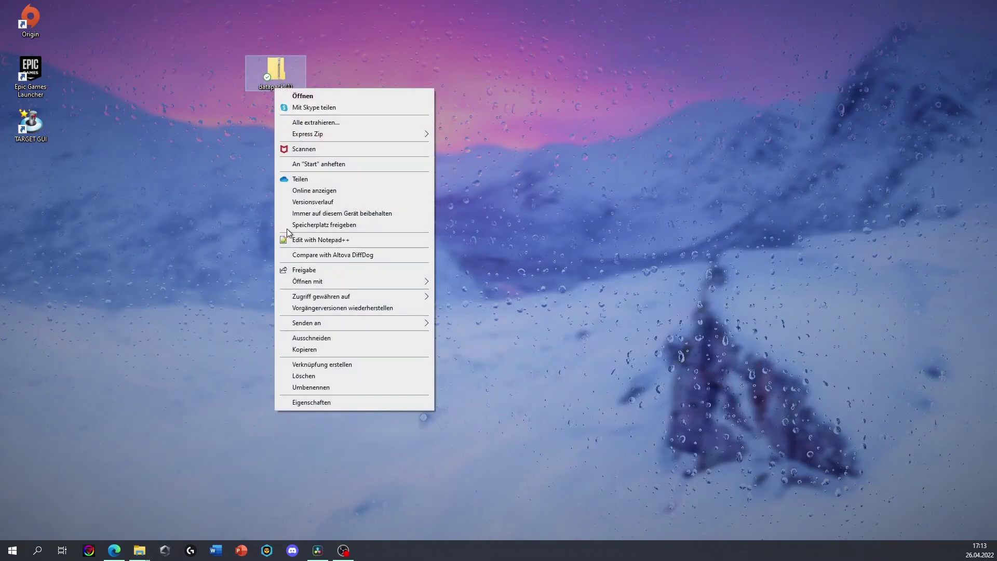
pyautogui.click(328, 387)
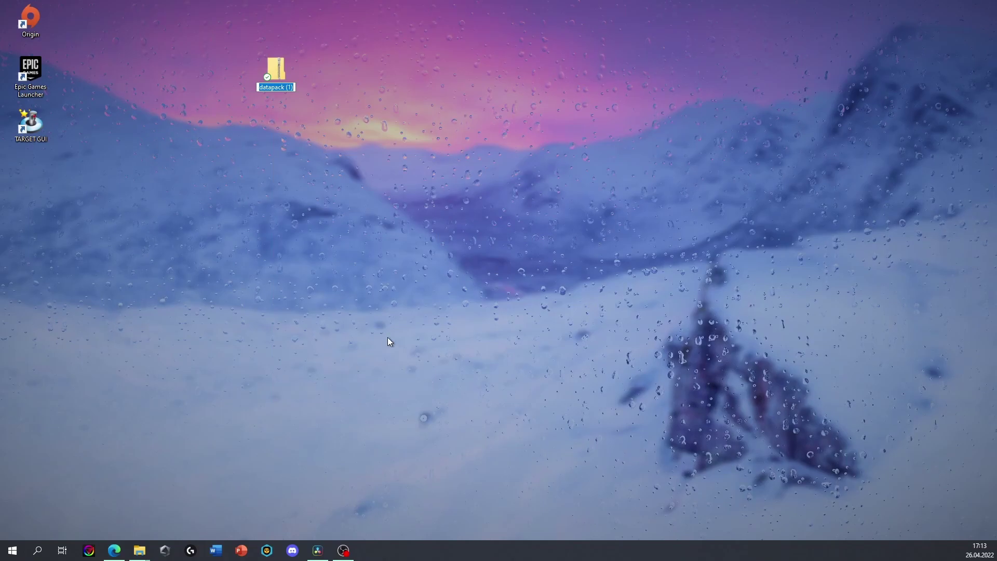
pyautogui.write('Tutorial')
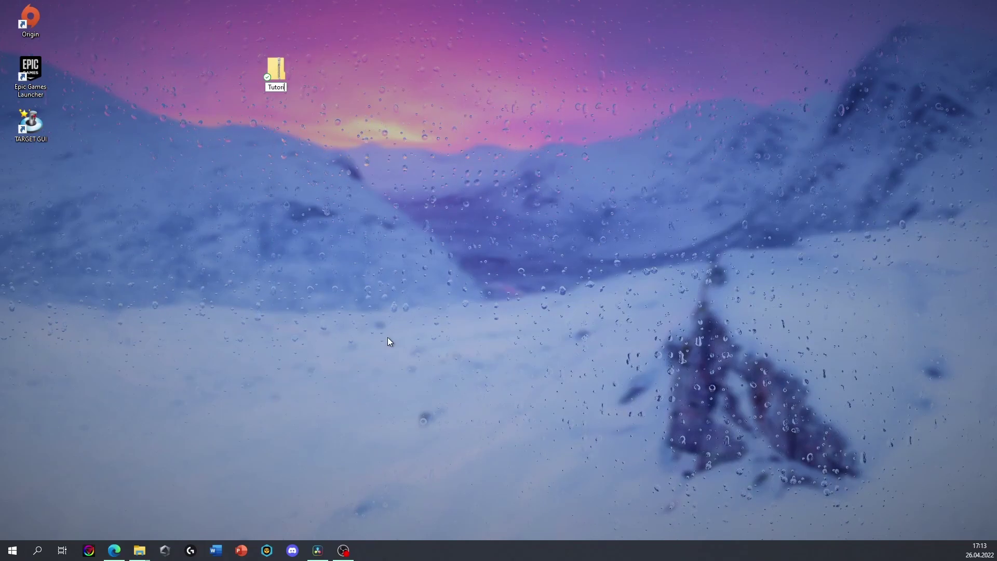
pyautogui.press('Return')
# Delete the Tutorial archive, undo the deletion, and reposition the archive on the desktop
pyautogui.press('Delete')
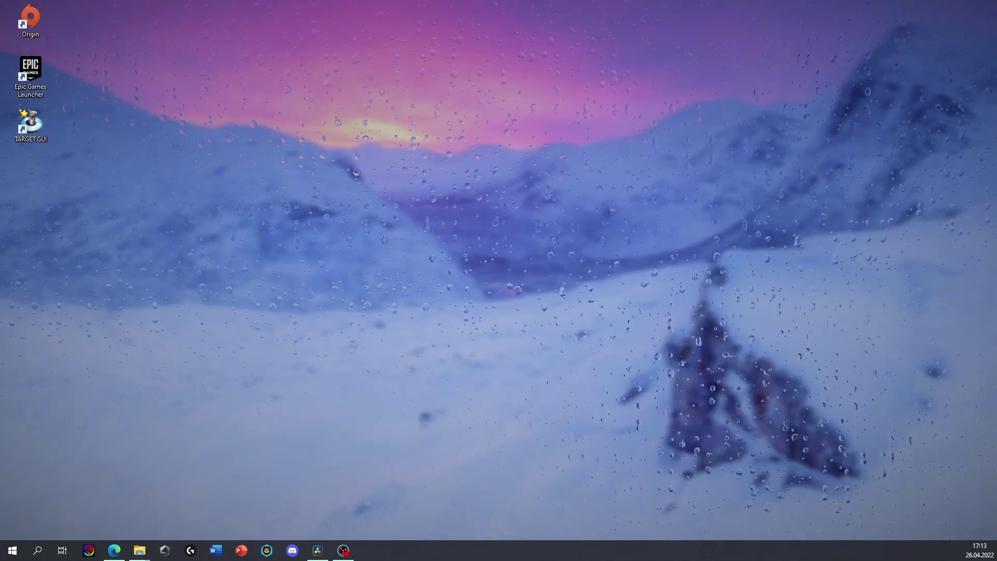
pyautogui.hotkey('ctrl', 'z')
pyautogui.moveTo(918, 247); pyautogui.dragTo(370, 77)
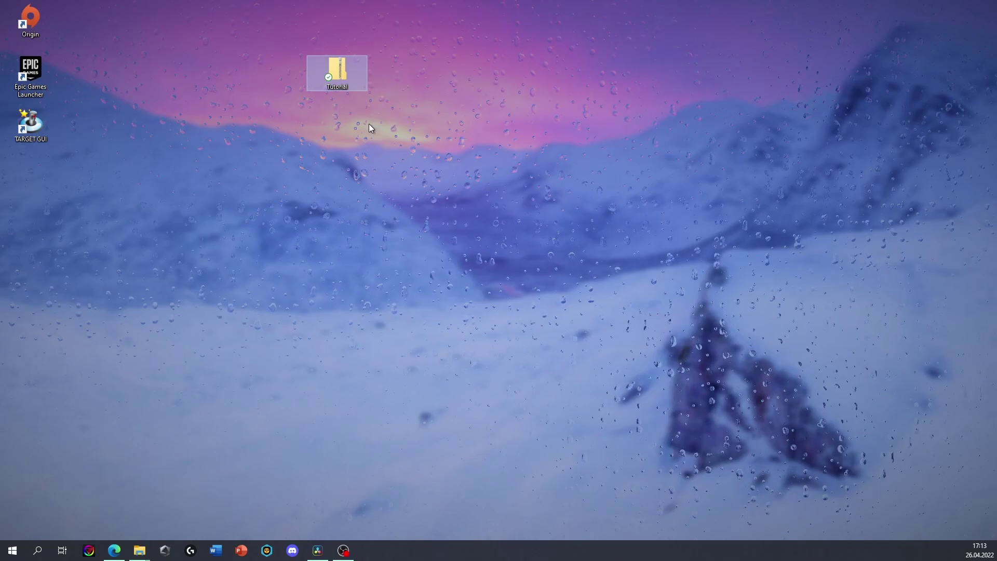
# Open the Tutorial archive, examine the description text in its pack file, and close the file
pyautogui.doubleClick(344, 72)
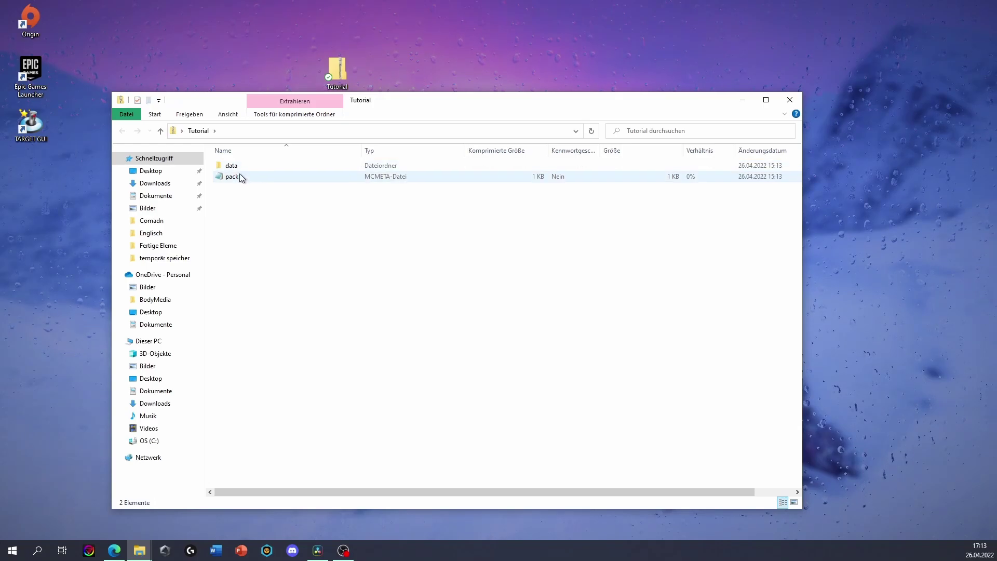
pyautogui.doubleClick(240, 176)
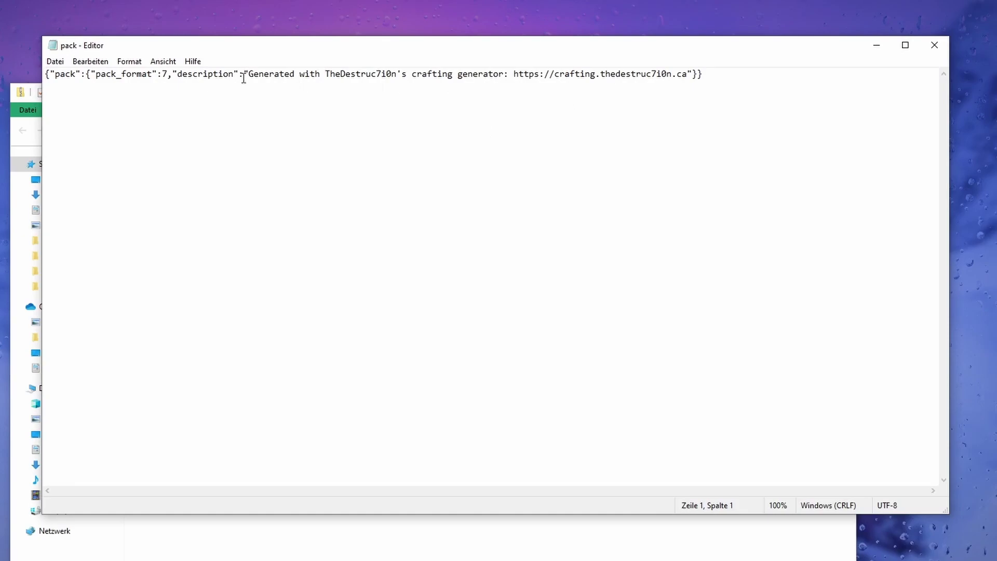
pyautogui.moveTo(253, 73); pyautogui.dragTo(679, 83)
pyautogui.click(319, 91)
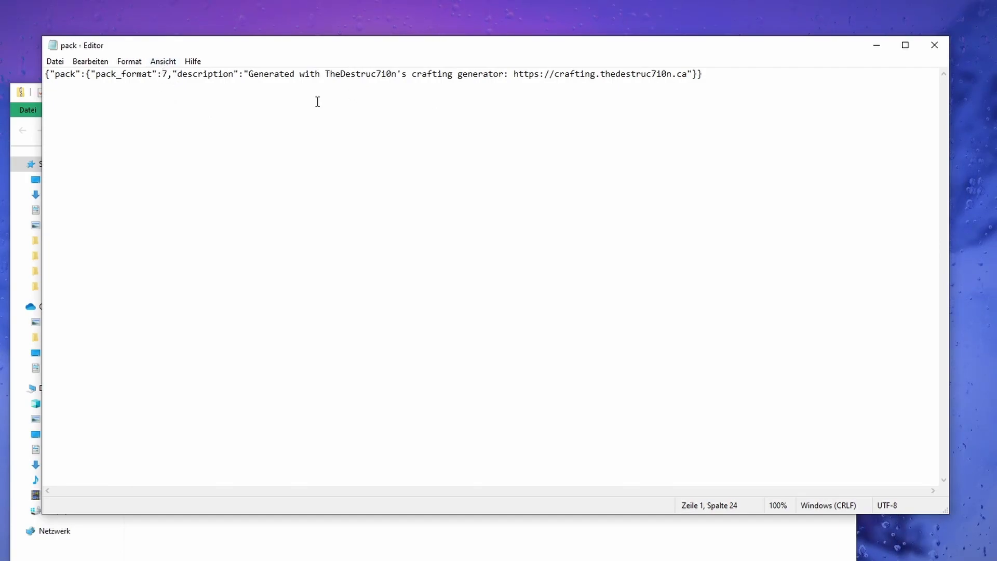
pyautogui.moveTo(248, 76); pyautogui.dragTo(665, 91)
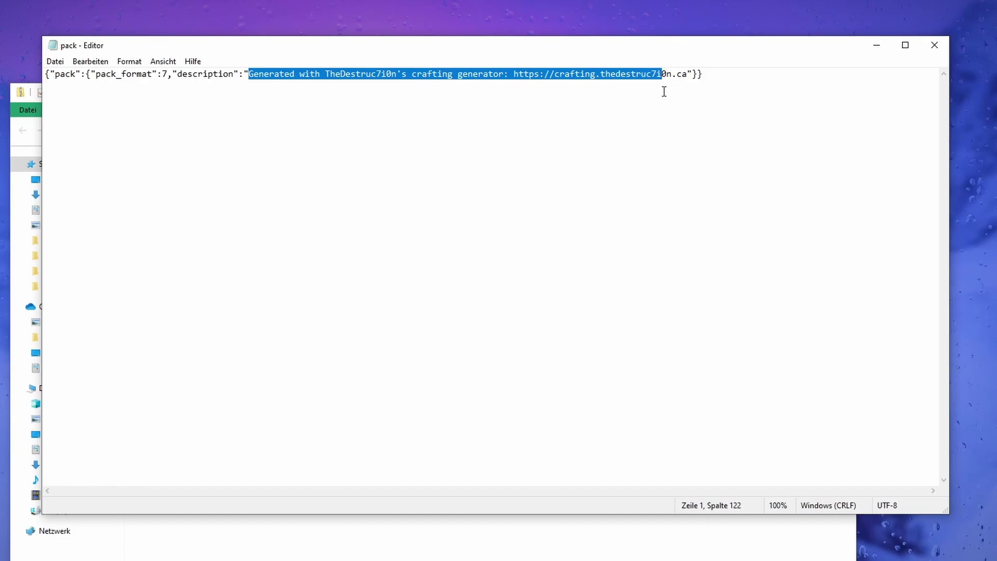
pyautogui.click(697, 105)
pyautogui.moveTo(734, 52); pyautogui.dragTo(646, 84)
pyautogui.click(801, 75)
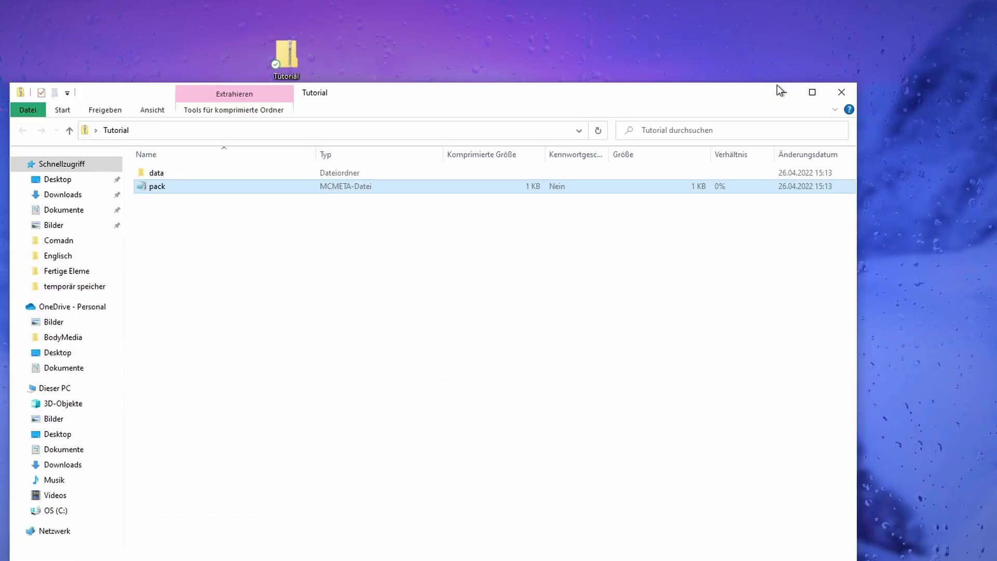
# Reopen the pack file and replace the description text with "Made by MagicBlockCraft"
pyautogui.rightClick(502, 186)
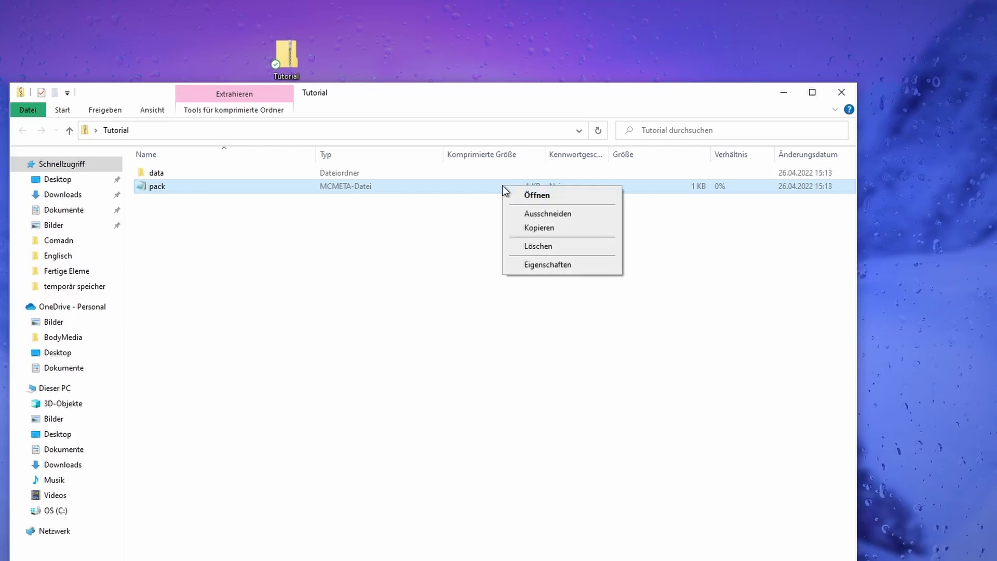
pyautogui.click(530, 195)
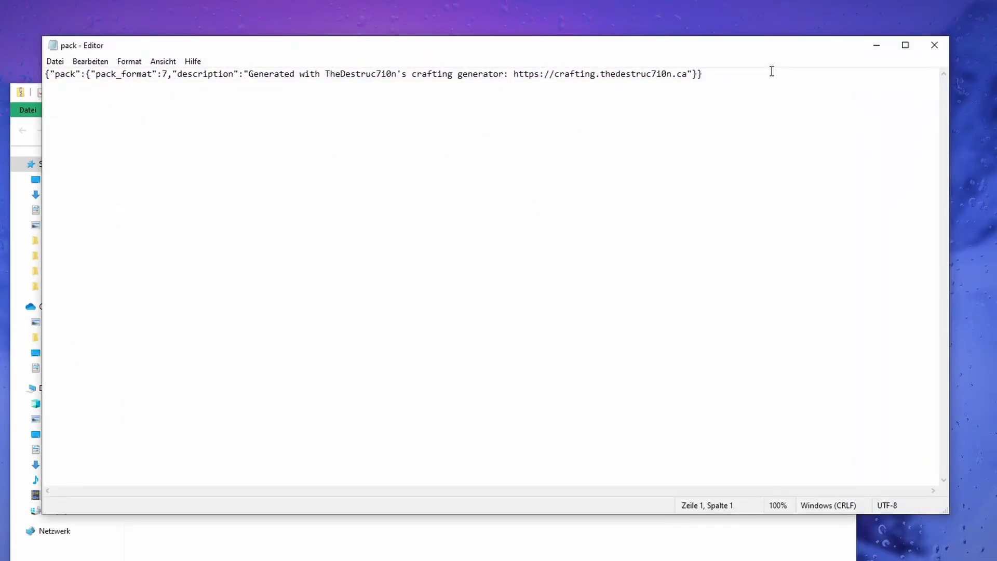
pyautogui.moveTo(688, 73); pyautogui.dragTo(273, 88)
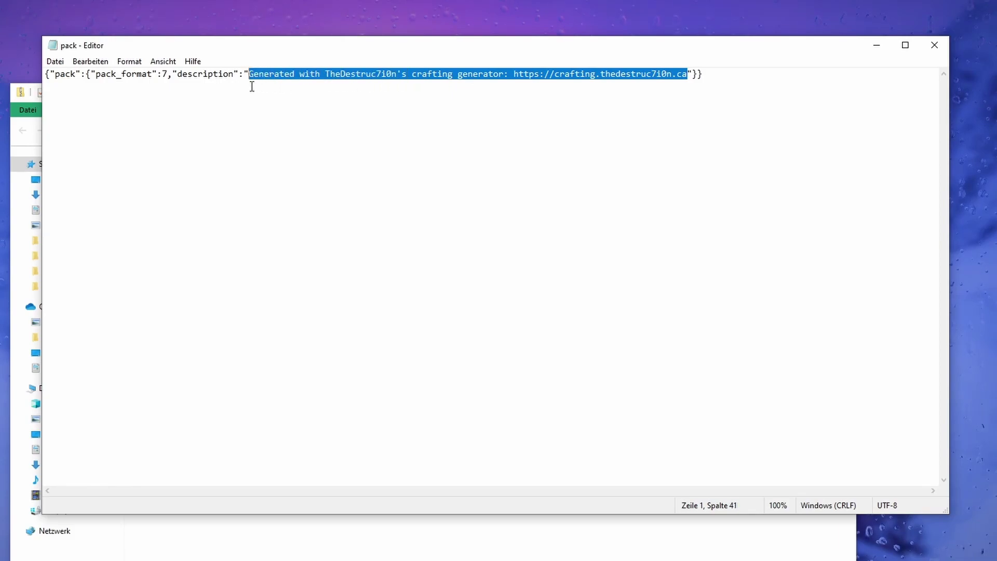
pyautogui.press('BackSpace')
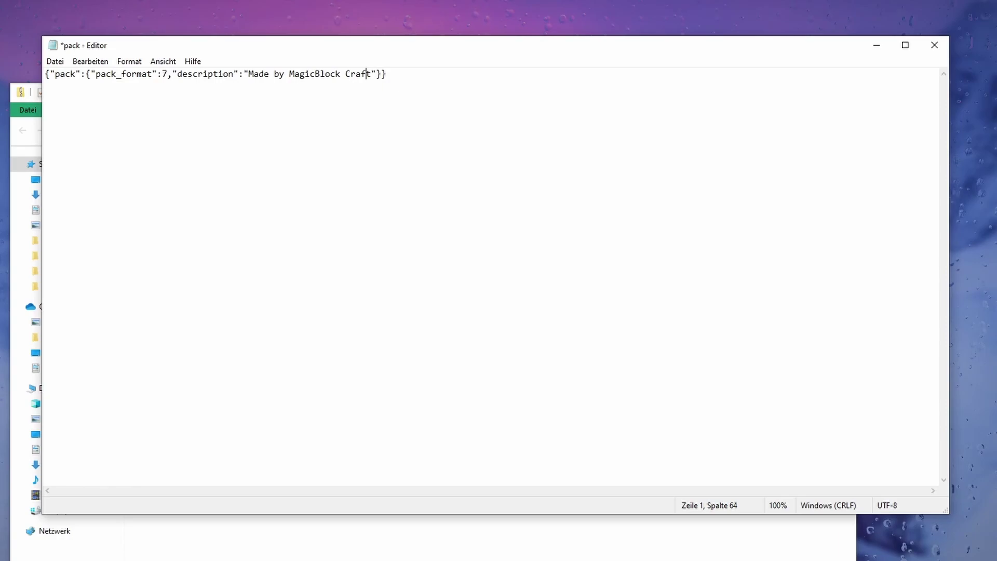
pyautogui.press('BackSpace')
# Save the edited file as pack on the Desktop, close the editor, and reposition the Tutorial archive window
pyautogui.click(57, 65)
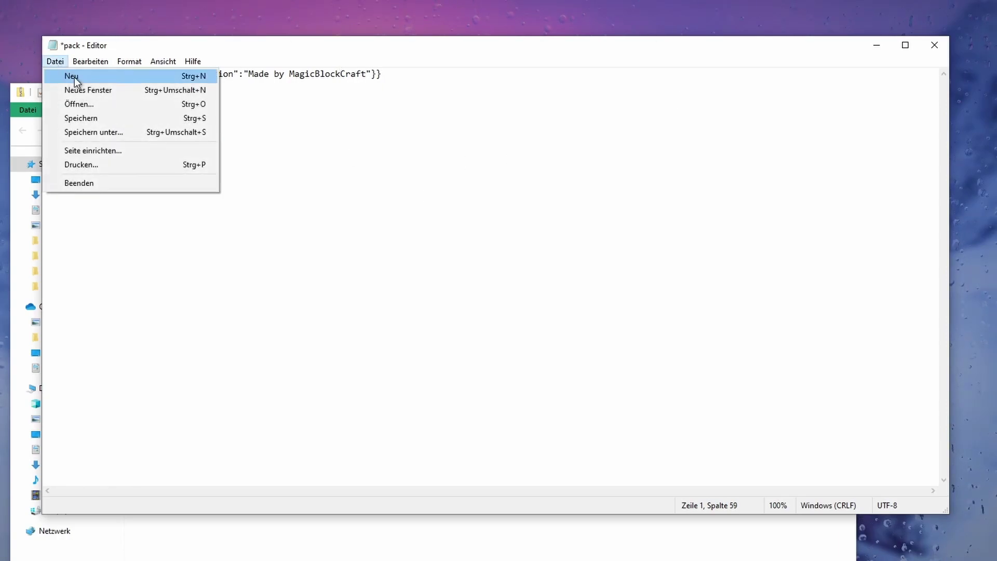
pyautogui.click(89, 119)
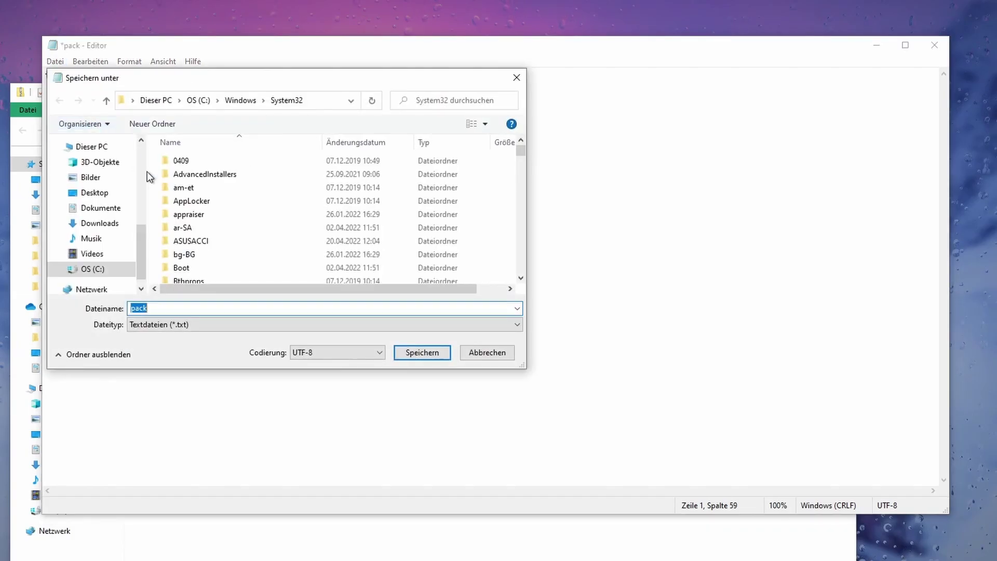
pyautogui.click(99, 193)
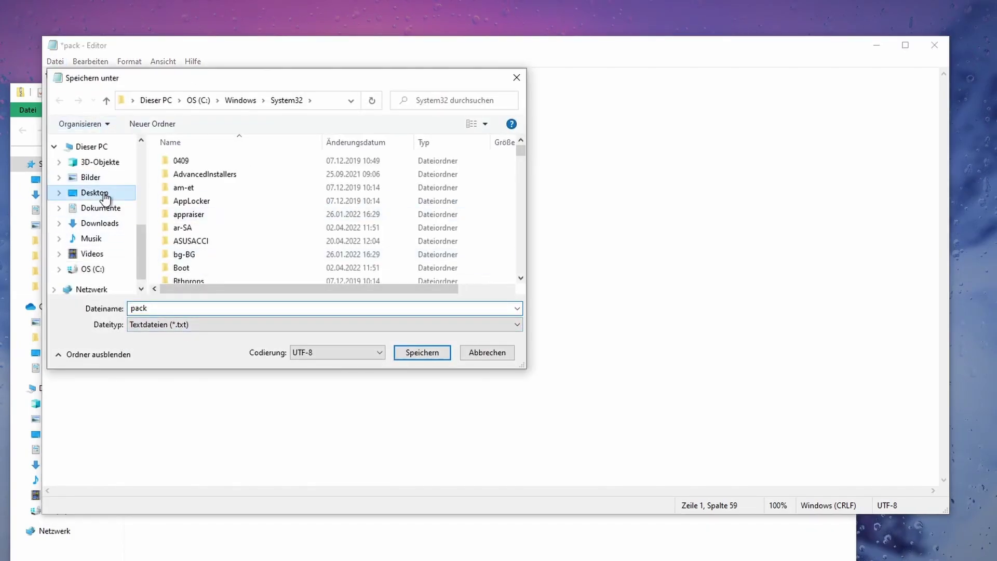
pyautogui.click(420, 352)
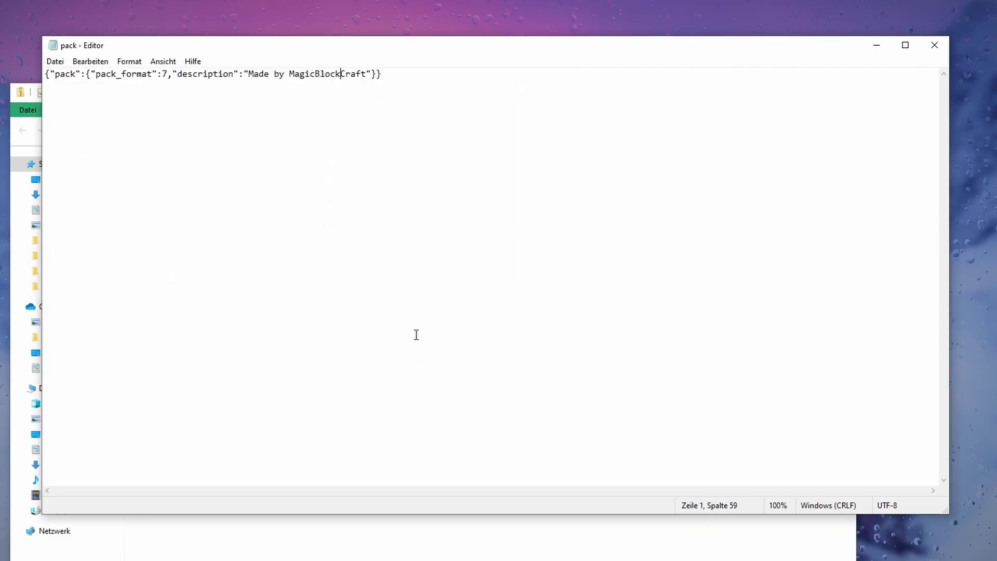
pyautogui.click(934, 45)
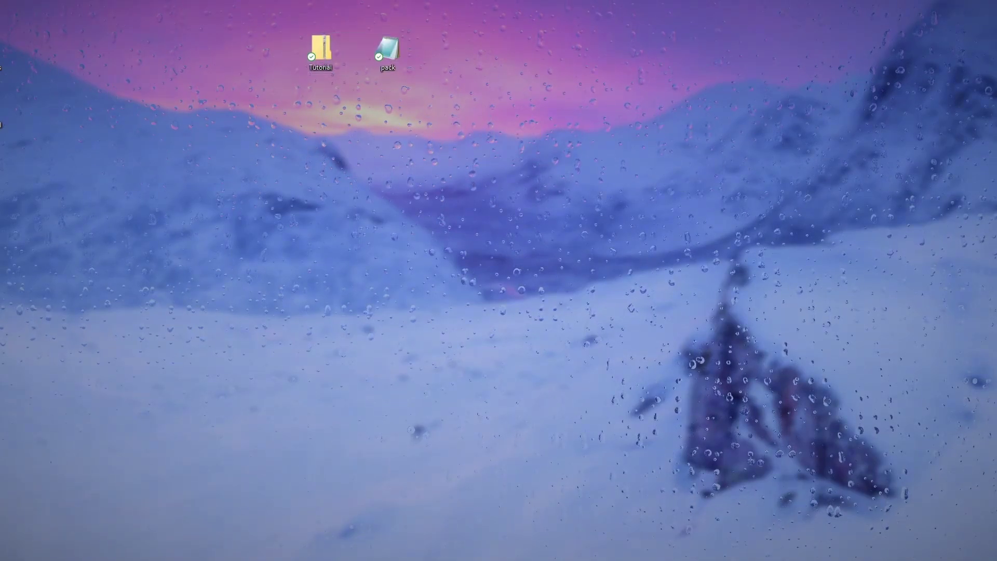
pyautogui.moveTo(571, 107); pyautogui.dragTo(196, 67)
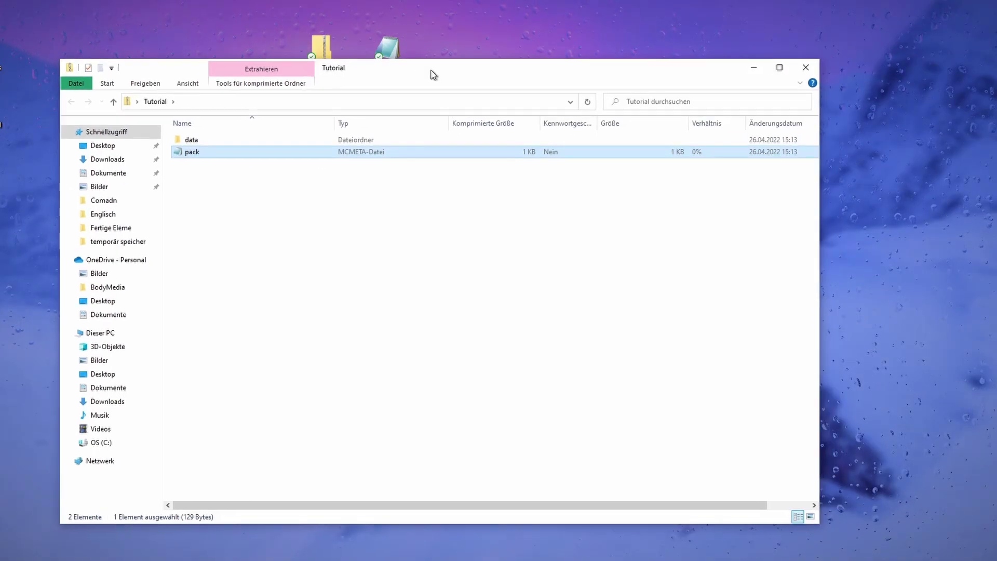
# Open the pack file in the Tutorial archive, check its description text, and close the editor
pyautogui.doubleClick(291, 151)
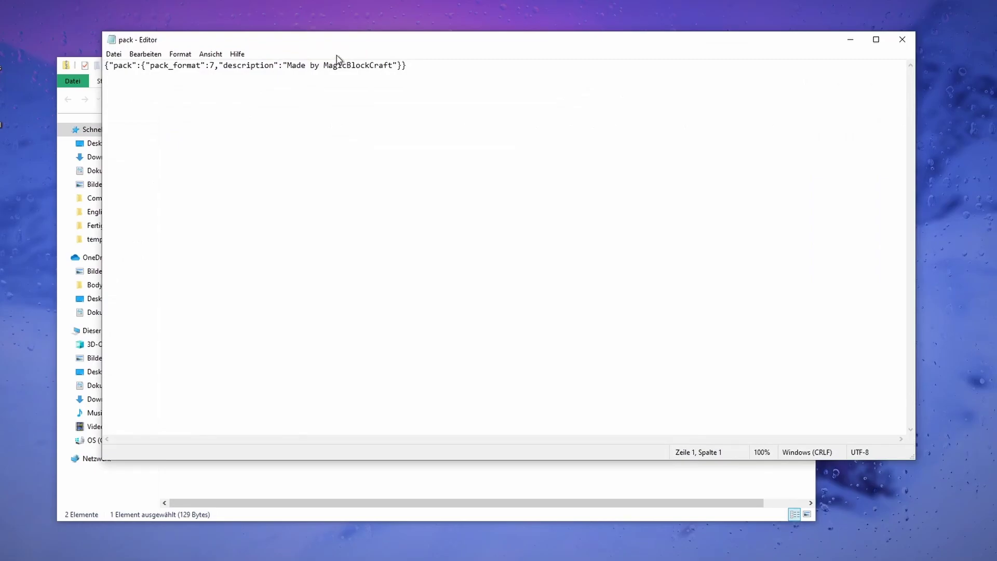
pyautogui.moveTo(288, 65); pyautogui.dragTo(378, 58)
pyautogui.click(599, 75)
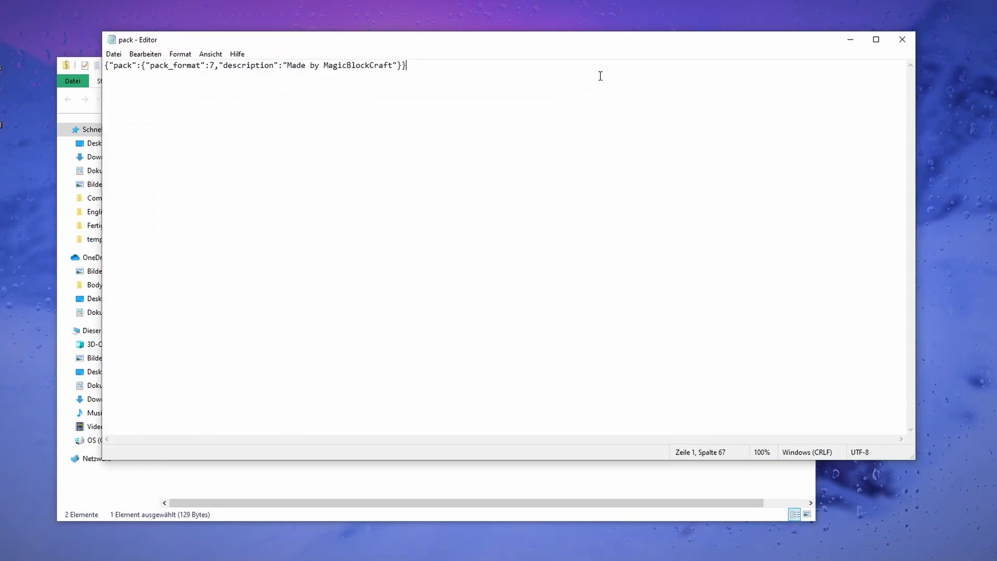
pyautogui.click(902, 39)
# Delete the loose copy of the pack file from the desktop and reposition the archive window
pyautogui.moveTo(434, 78); pyautogui.dragTo(436, 113)
pyautogui.rightClick(388, 61)
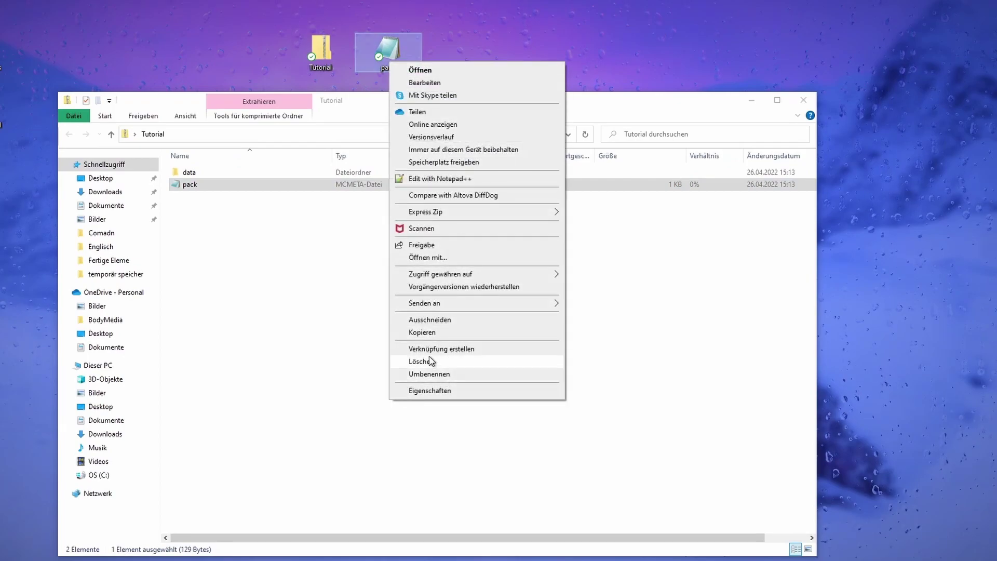
pyautogui.click(403, 362)
pyautogui.moveTo(381, 102); pyautogui.dragTo(353, 61)
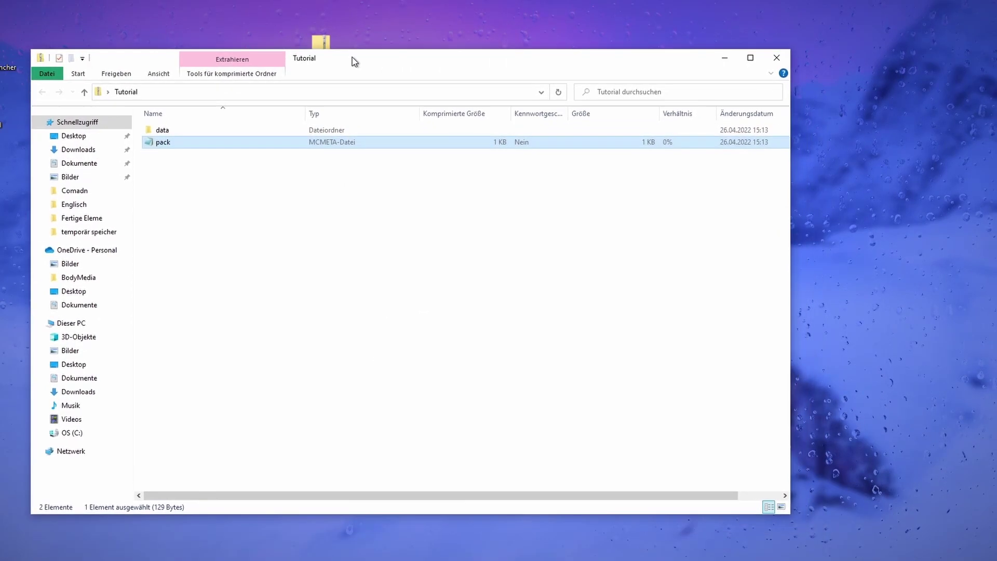
# Open the data, crafting and recipes folders inside the Tutorial archive to examine the stored recipe file
pyautogui.doubleClick(273, 132)
pyautogui.doubleClick(163, 132)
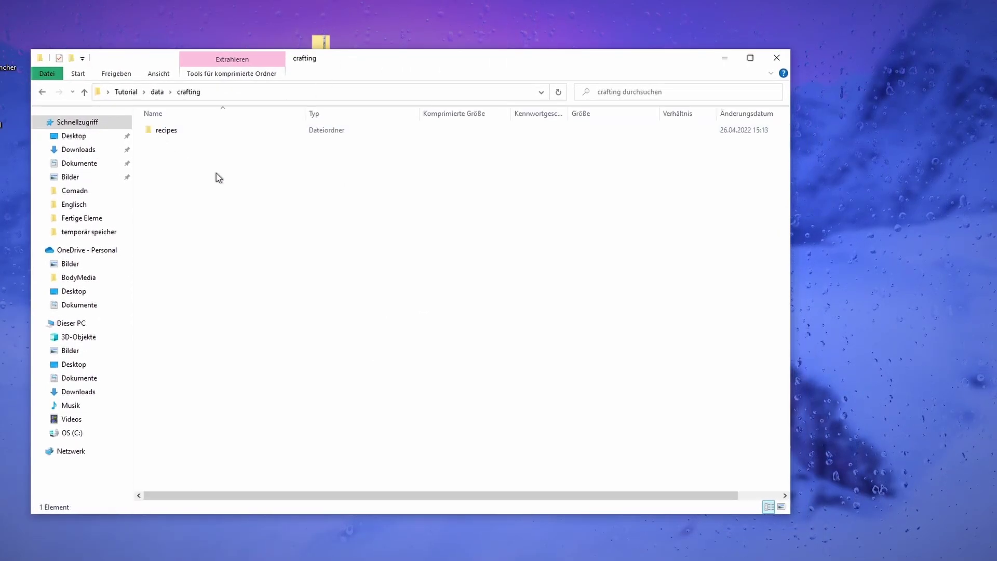
pyautogui.doubleClick(208, 130)
pyautogui.moveTo(257, 193); pyautogui.dragTo(194, 142)
pyautogui.moveTo(403, 62); pyautogui.dragTo(442, 46)
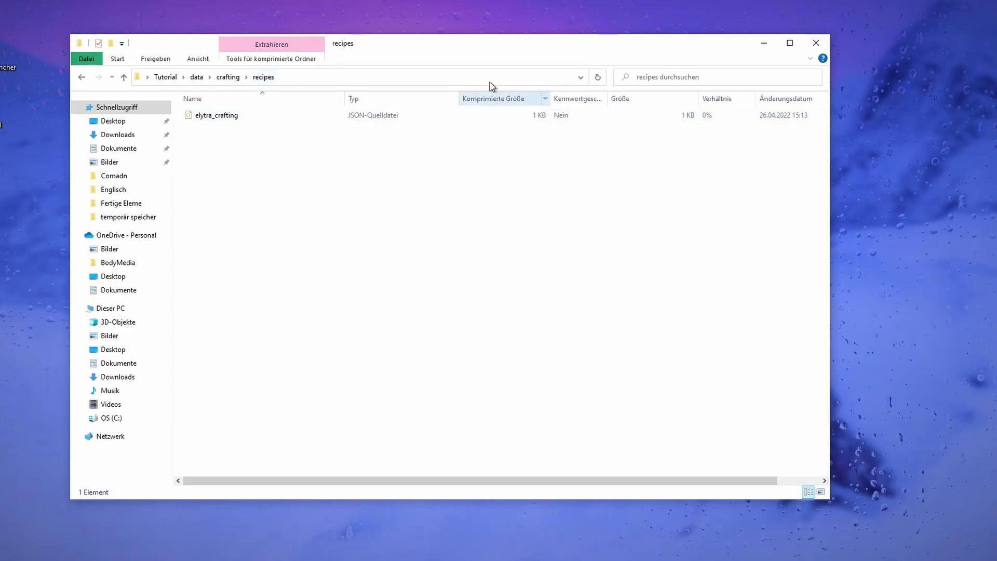
pyautogui.moveTo(455, 42); pyautogui.dragTo(564, 7)
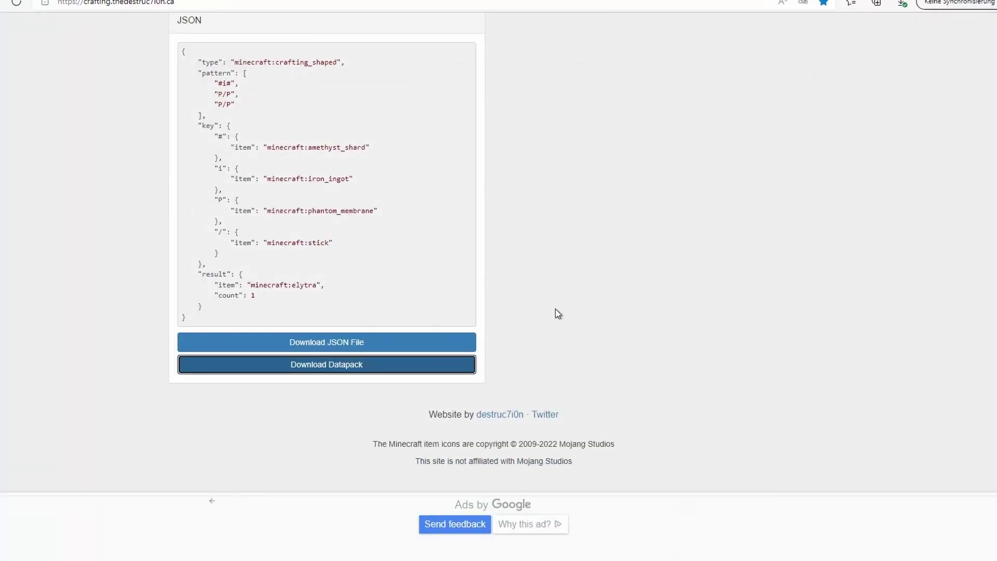
# Search the ingredients for "dia", set diamond ore as the result, and place diamonds in the grid's top-middle and middle-left slots
pyautogui.scroll(12, 555, 309)
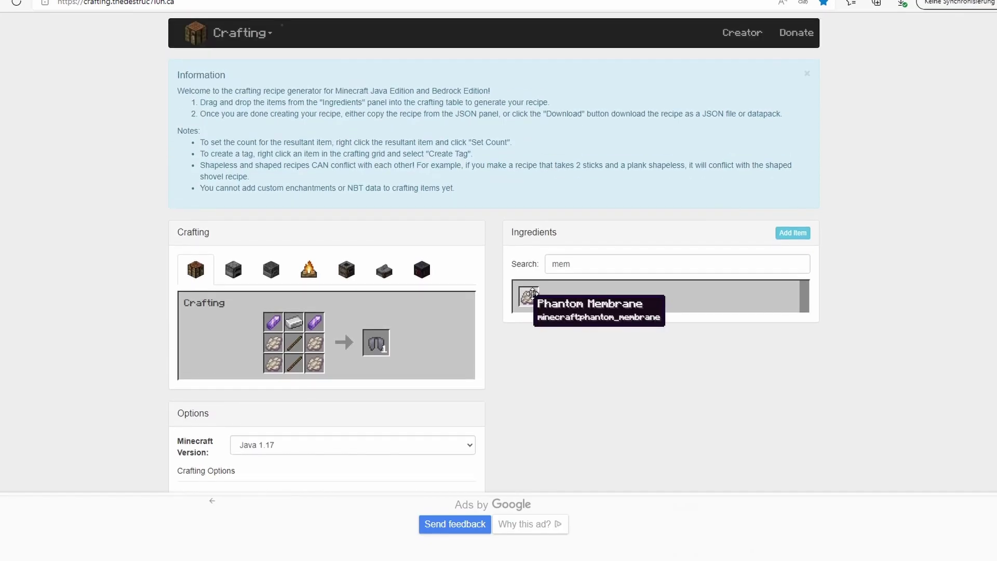
pyautogui.click(604, 268)
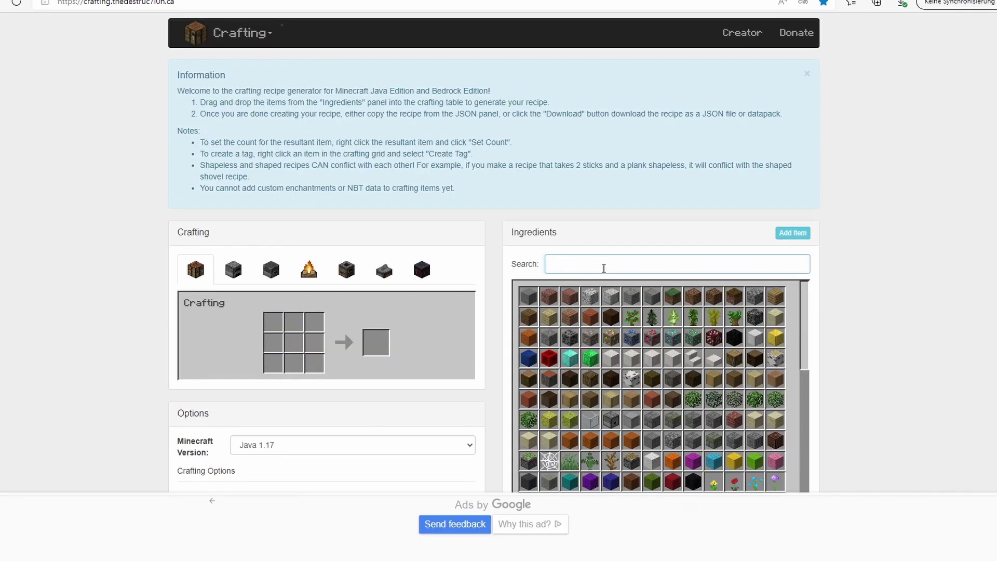
pyautogui.write('dia')
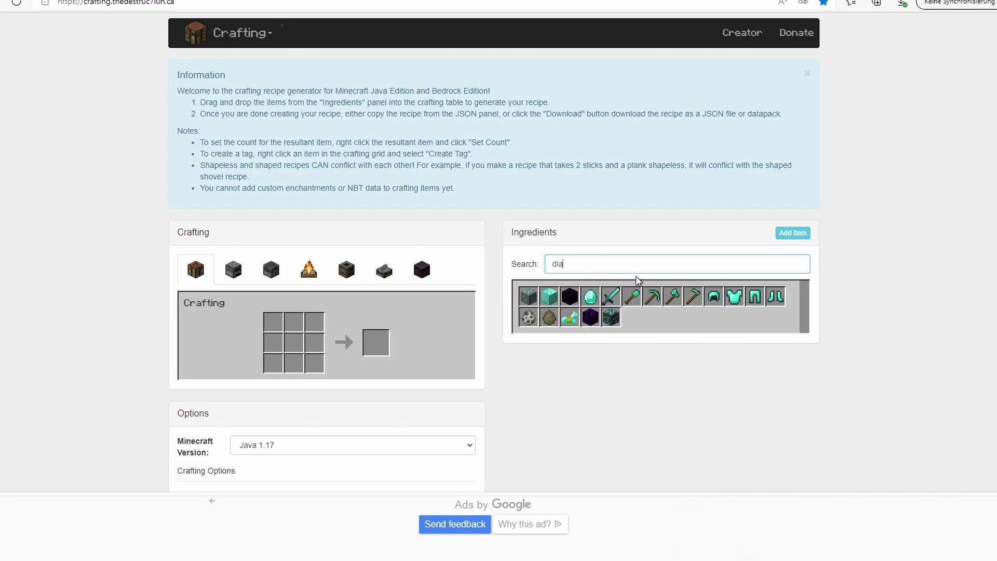
pyautogui.moveTo(528, 297); pyautogui.dragTo(376, 342)
pyautogui.moveTo(591, 297); pyautogui.dragTo(290, 325)
pyautogui.moveTo(591, 296); pyautogui.dragTo(273, 343)
# Search the ingredients for "ston" and place stone in the crafting grid's centre and top-left slots
pyautogui.moveTo(597, 265); pyautogui.dragTo(509, 267)
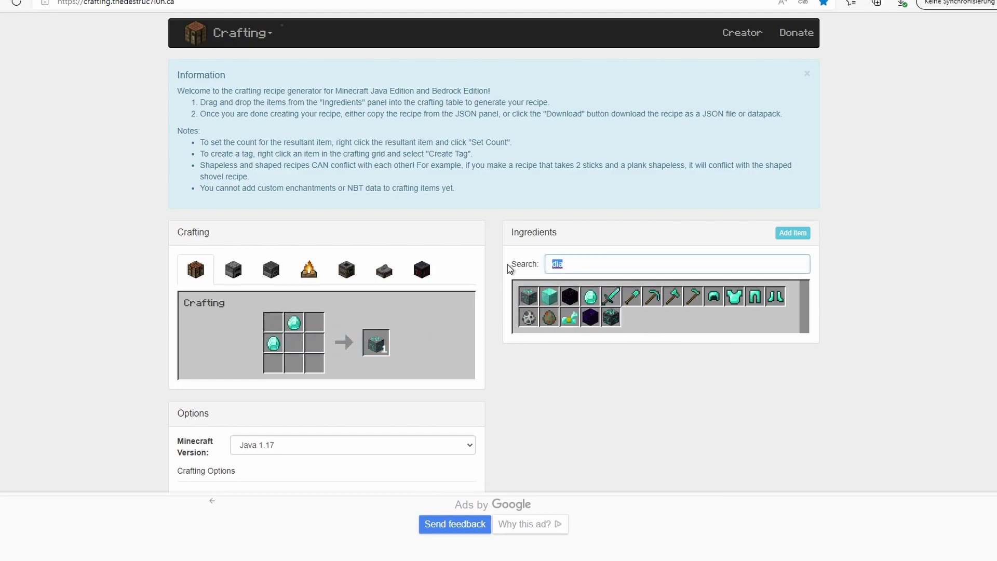
pyautogui.press('BackSpace')
pyautogui.write('ston')
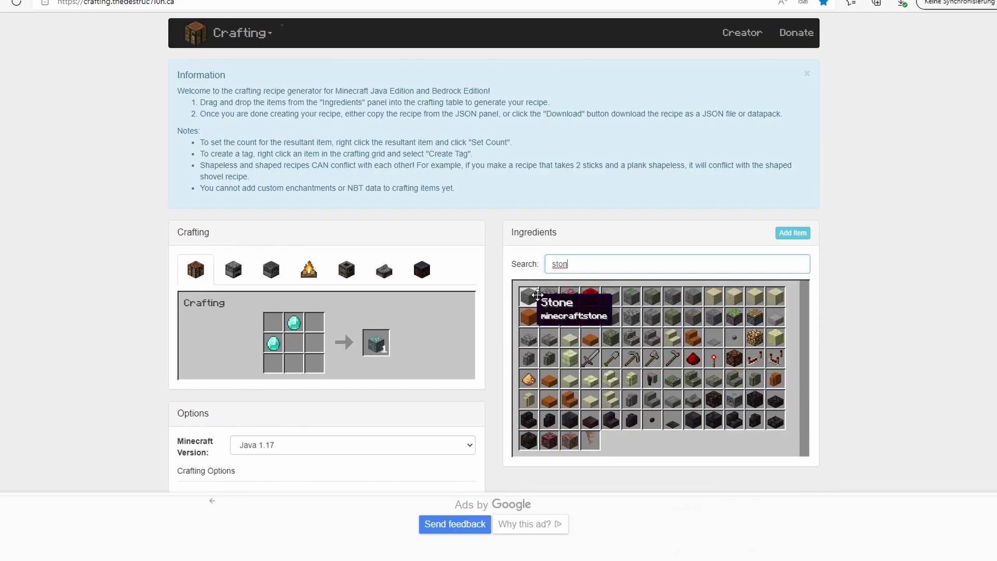
pyautogui.moveTo(528, 296); pyautogui.dragTo(292, 345)
pyautogui.moveTo(528, 297); pyautogui.dragTo(275, 326)
# Enable the 2x2 grid option and rename the output recipe to diamond_crafting
pyautogui.scroll(-5, 334, 289)
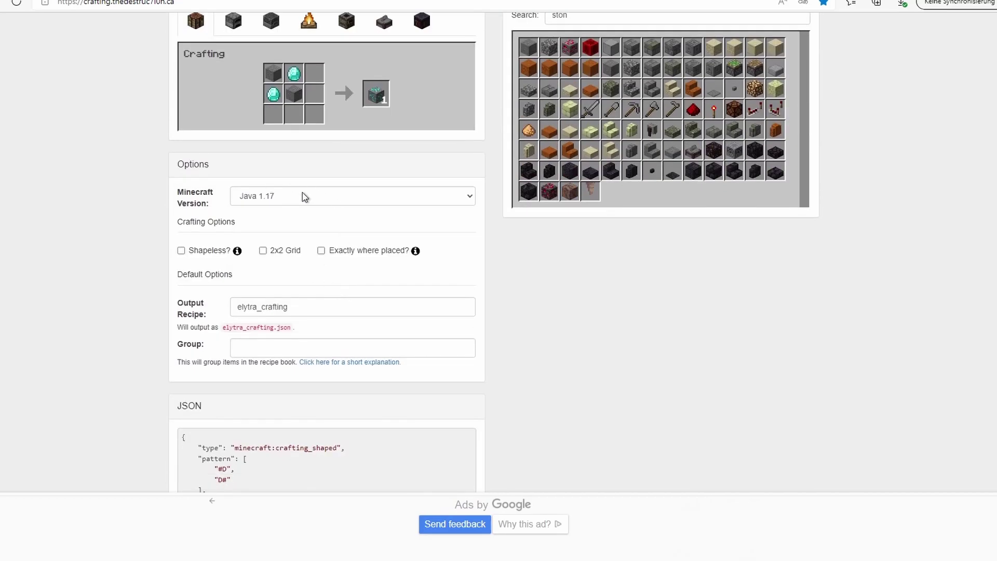
pyautogui.click(270, 253)
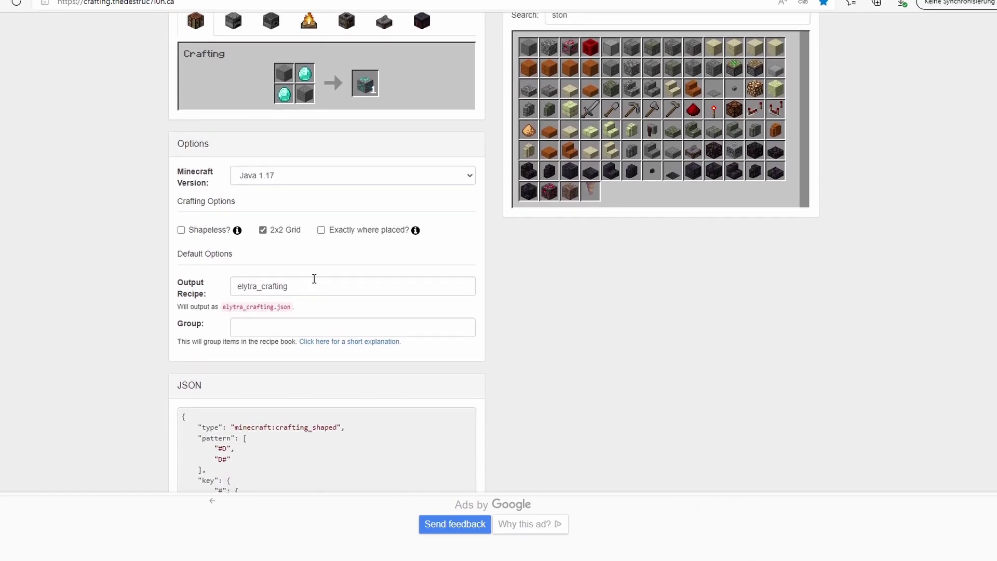
pyautogui.moveTo(301, 286); pyautogui.dragTo(269, 282)
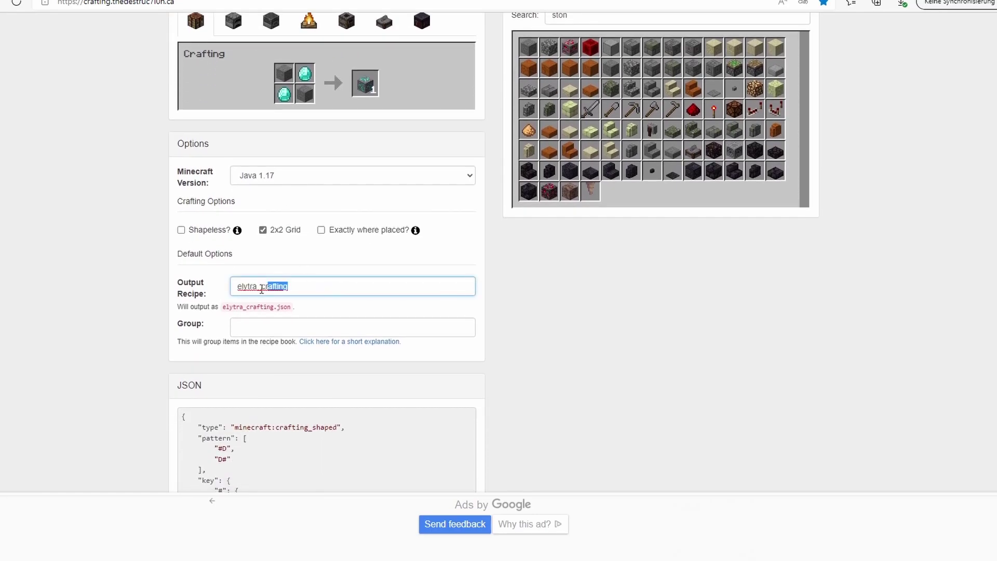
pyautogui.press('BackSpace')
pyautogui.press('BackSpace')
pyautogui.press('BackSpace')
pyautogui.press('BackSpace')
pyautogui.press('BackSpace')
pyautogui.press('BackSpace')
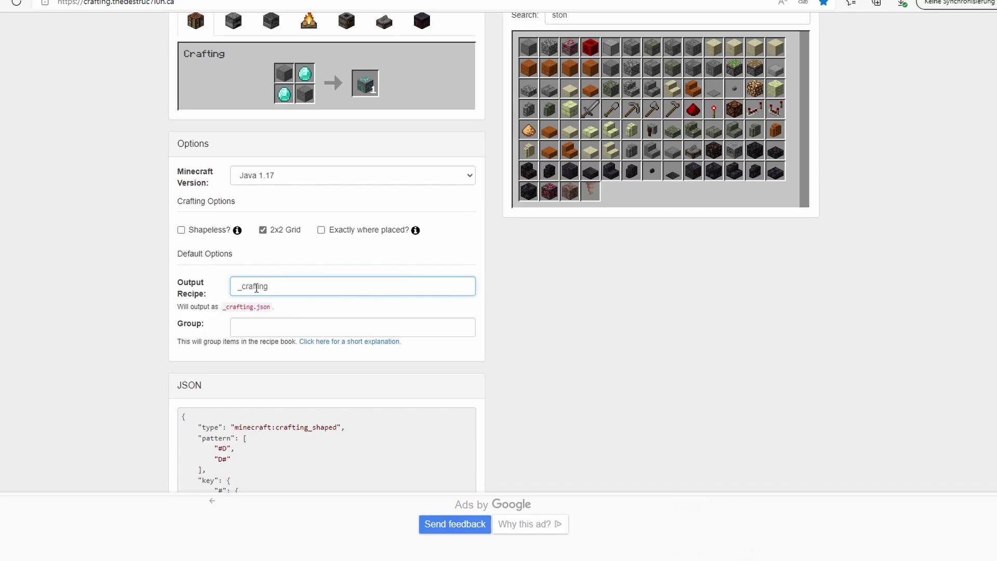
pyautogui.write('diamond')
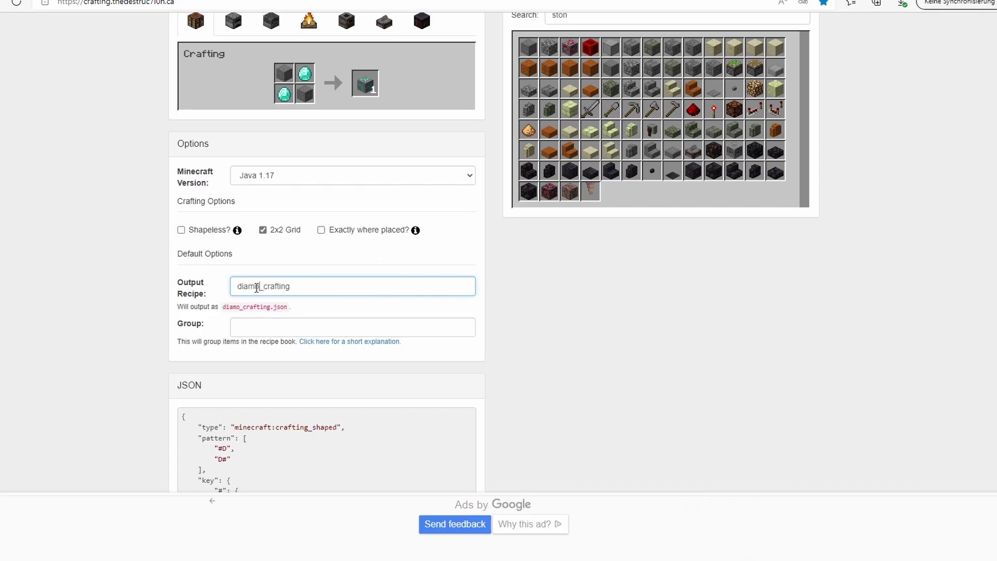
pyautogui.click(553, 302)
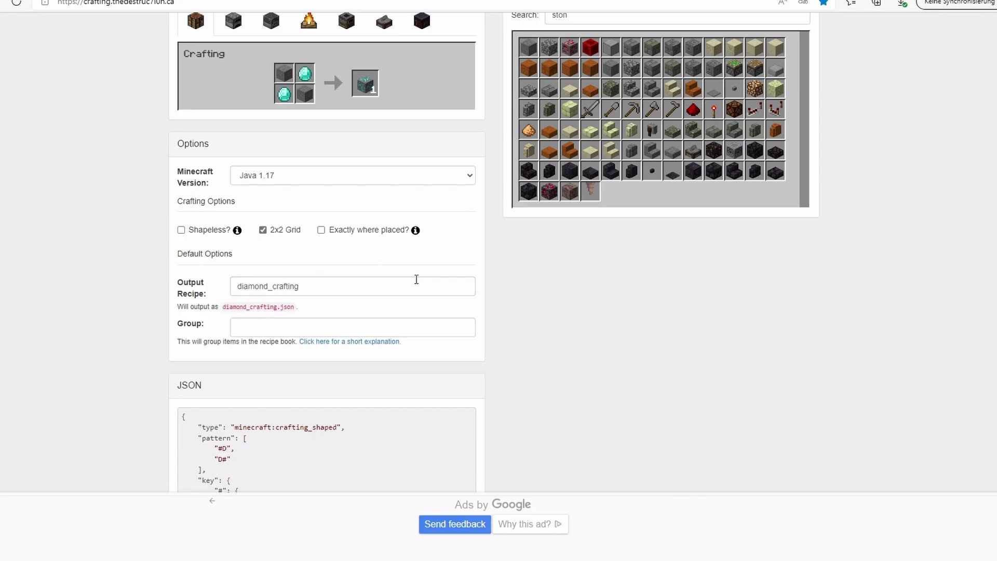
# Download the diamond ore recipe as a JSON file, show it in its download folder, and minimize the browser
pyautogui.scroll(2, 420, 171)
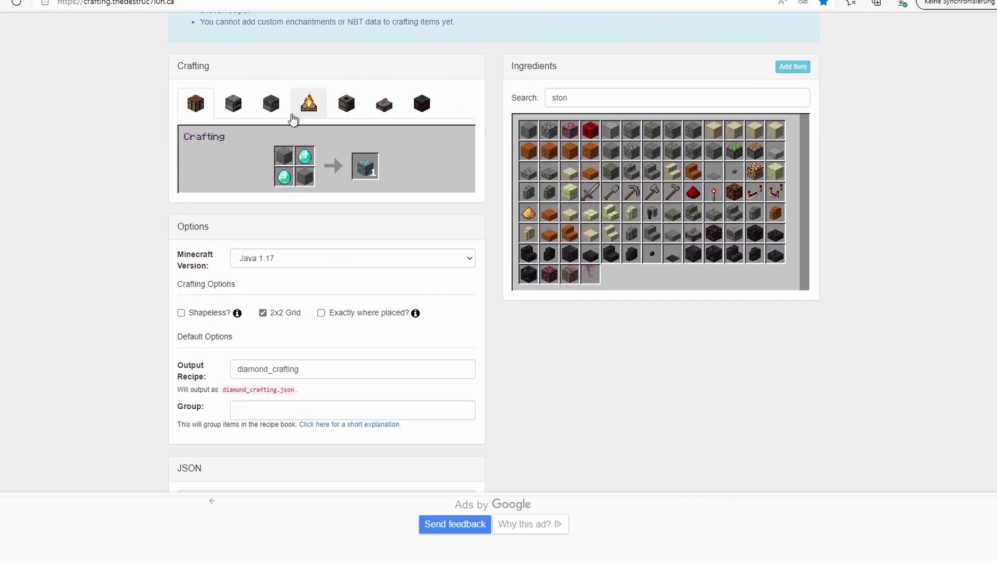
pyautogui.scroll(-9, 289, 116)
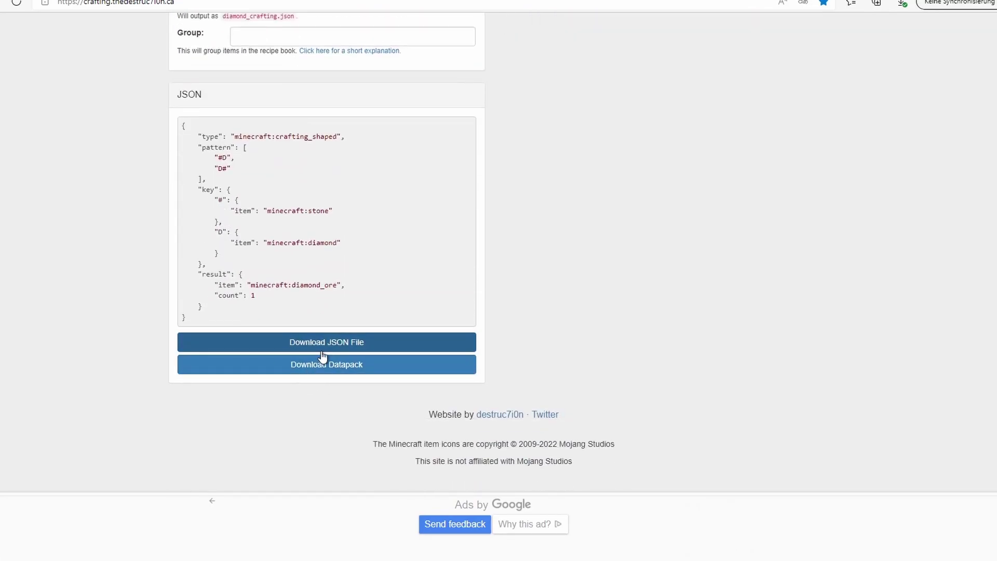
pyautogui.click(296, 343)
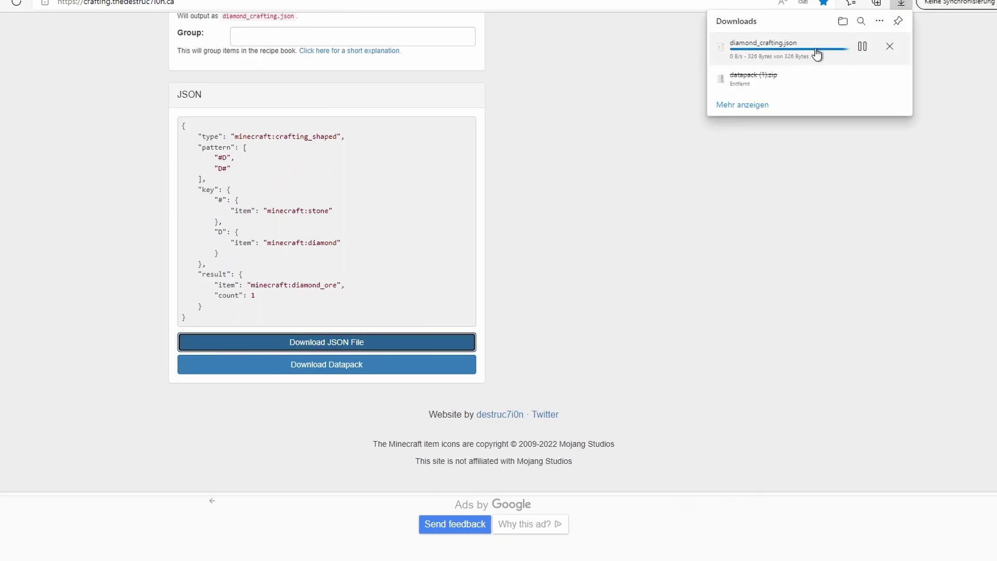
pyautogui.click(862, 46)
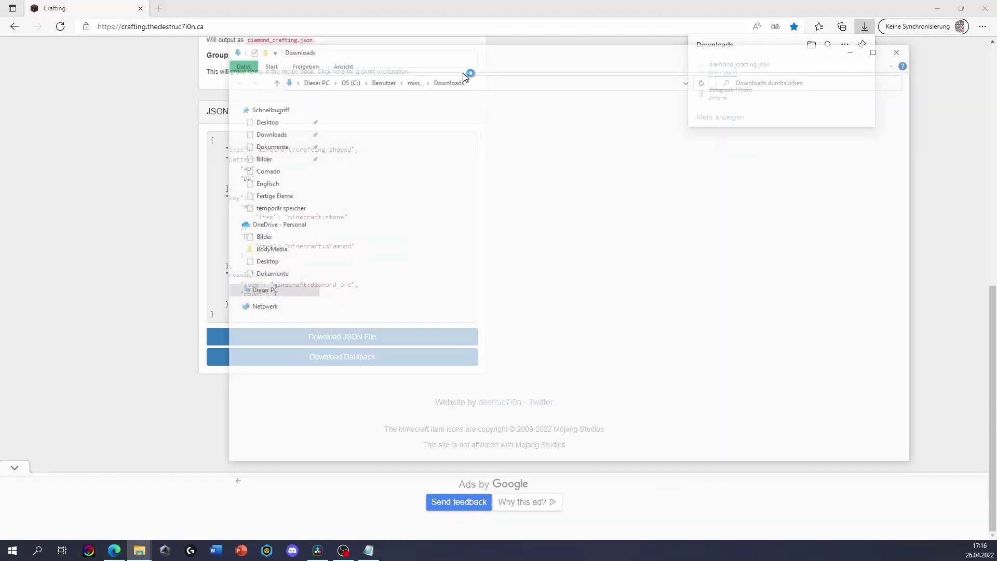
pyautogui.click(937, 8)
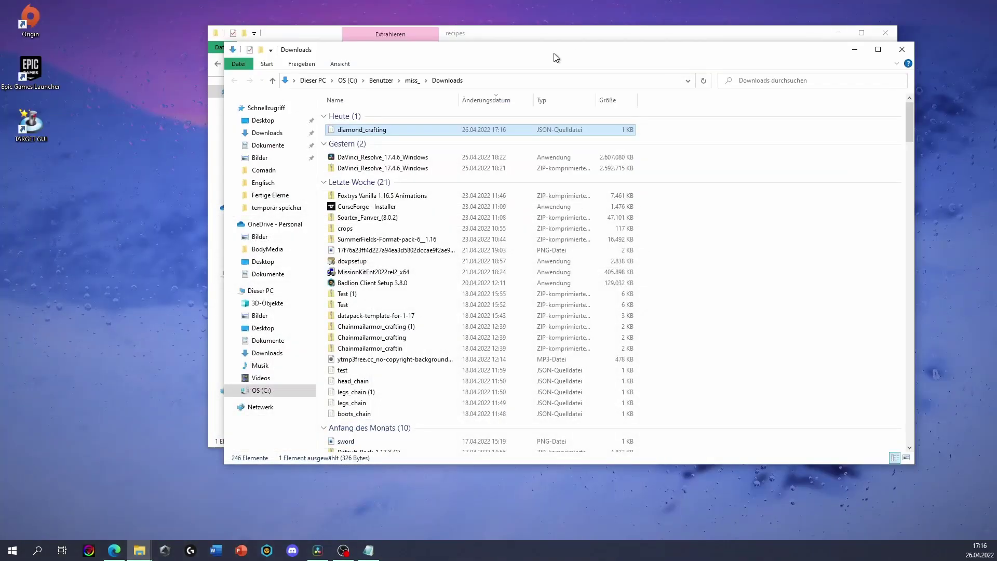
# Clear away the old recipes window and copy the diamond_crafting file from the Downloads folder
pyautogui.click(846, 30)
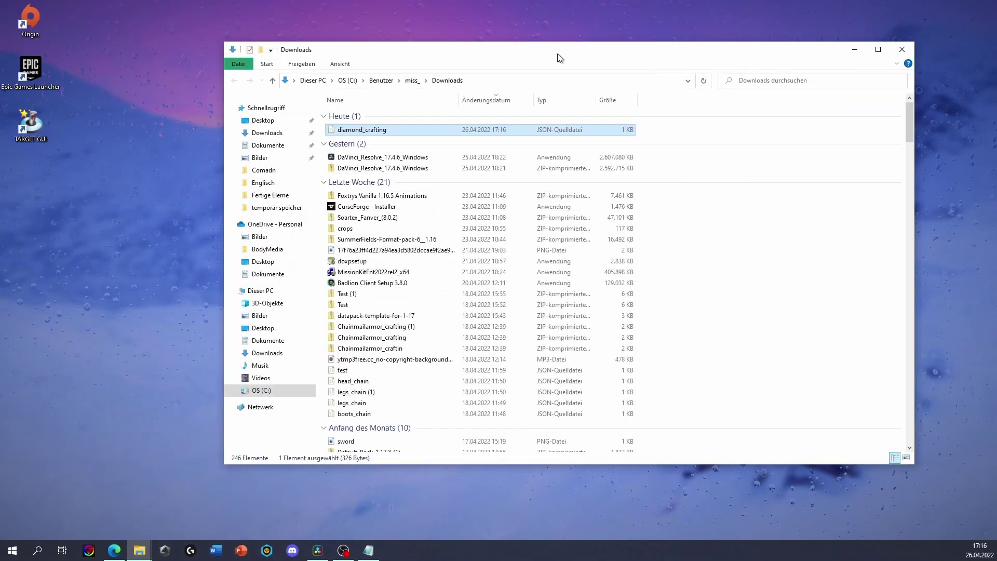
pyautogui.moveTo(557, 52); pyautogui.dragTo(397, 140)
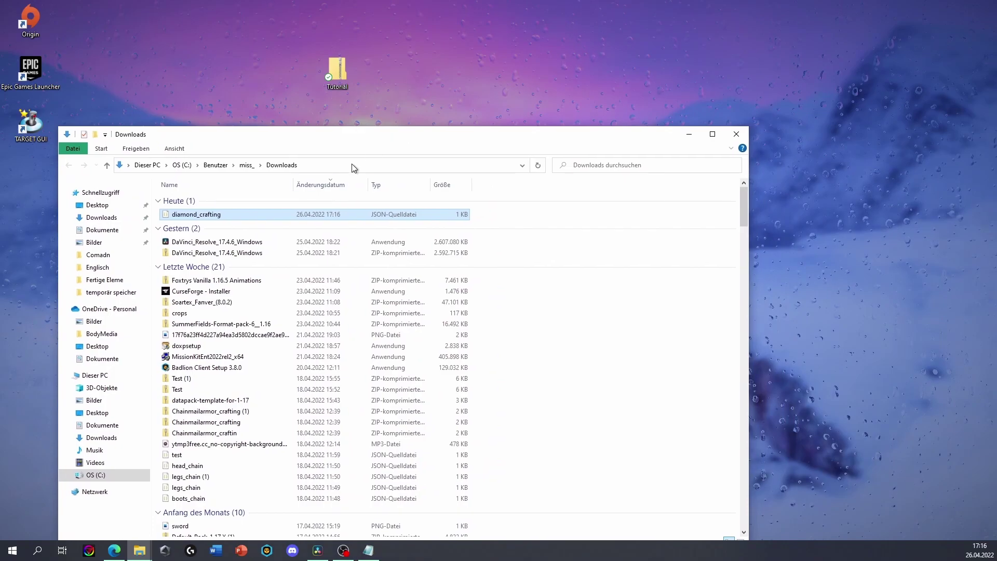
pyautogui.rightClick(313, 214)
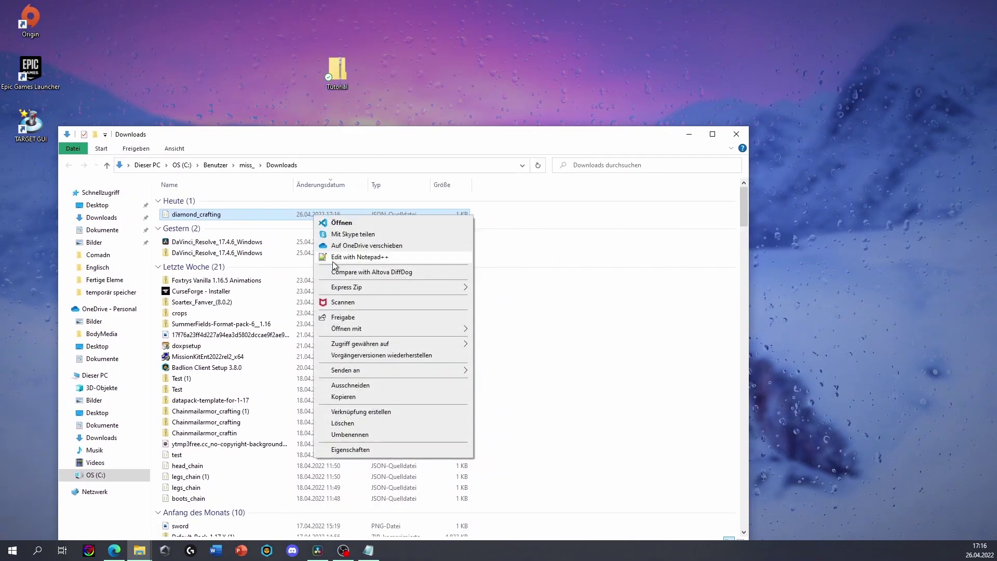
pyautogui.click(344, 396)
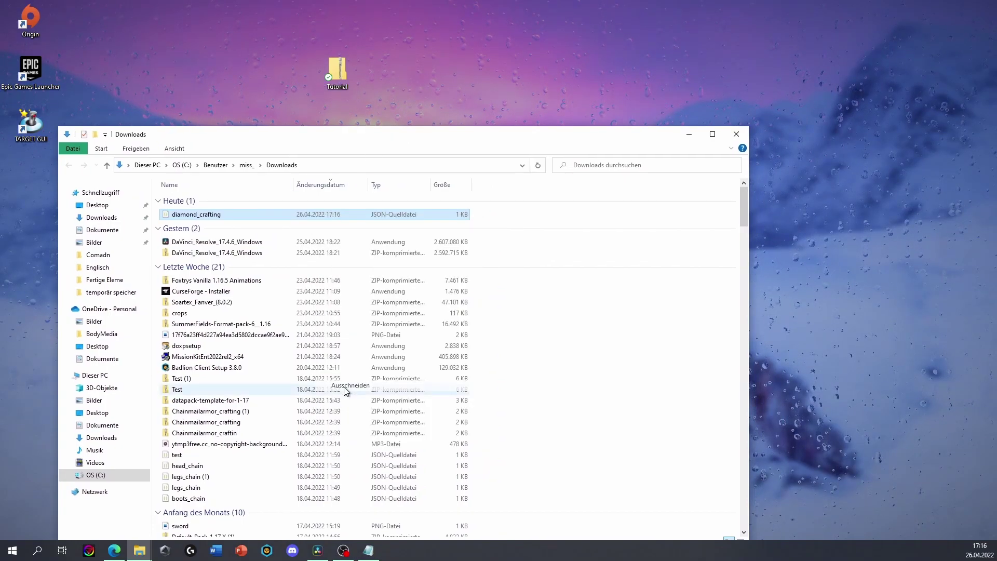
# Paste the copied diamond_crafting file into the data/crafting/recipes folder of the Tutorial archive
pyautogui.click(344, 75)
pyautogui.doubleClick(344, 76)
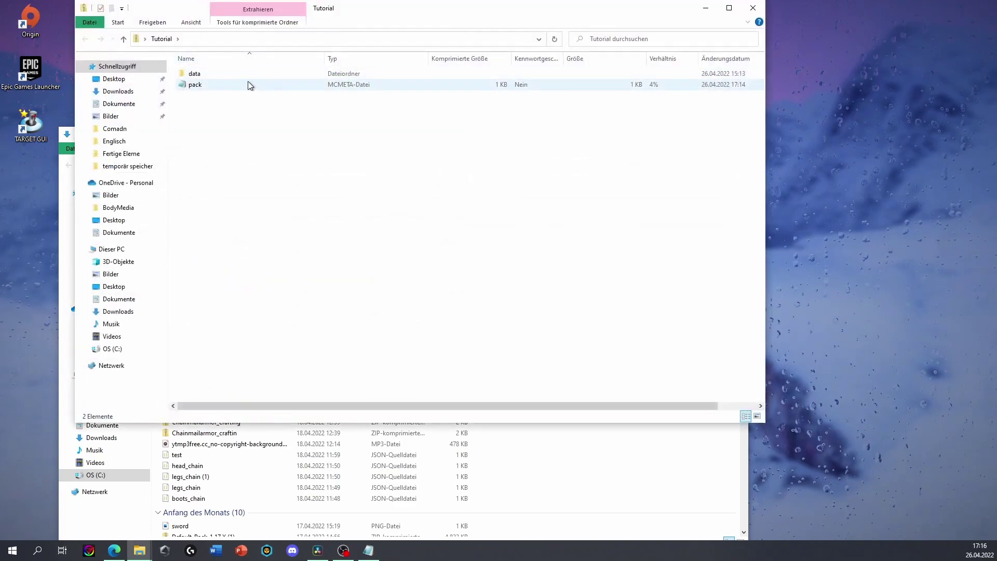
pyautogui.doubleClick(262, 71)
pyautogui.doubleClick(225, 74)
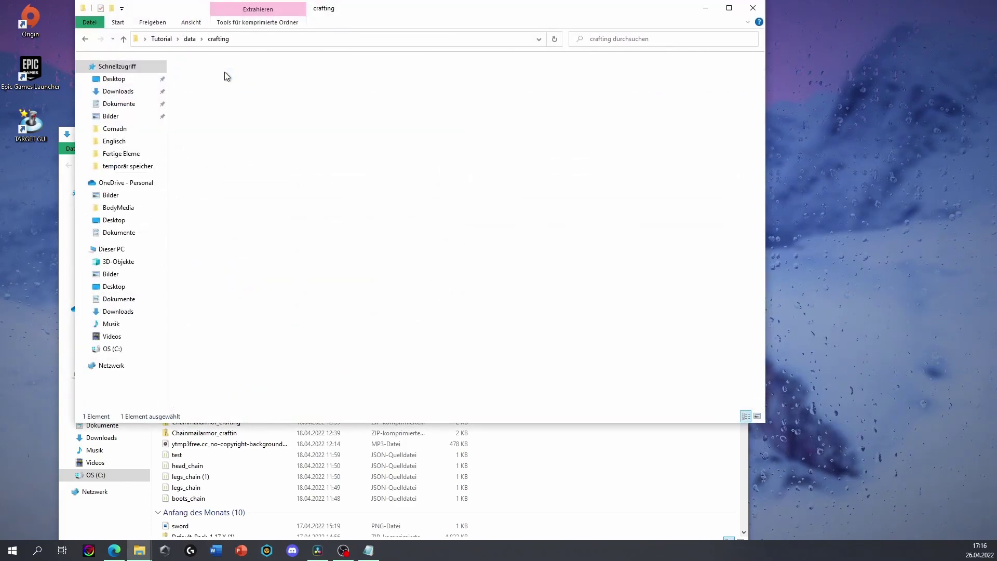
pyautogui.doubleClick(225, 73)
pyautogui.rightClick(232, 96)
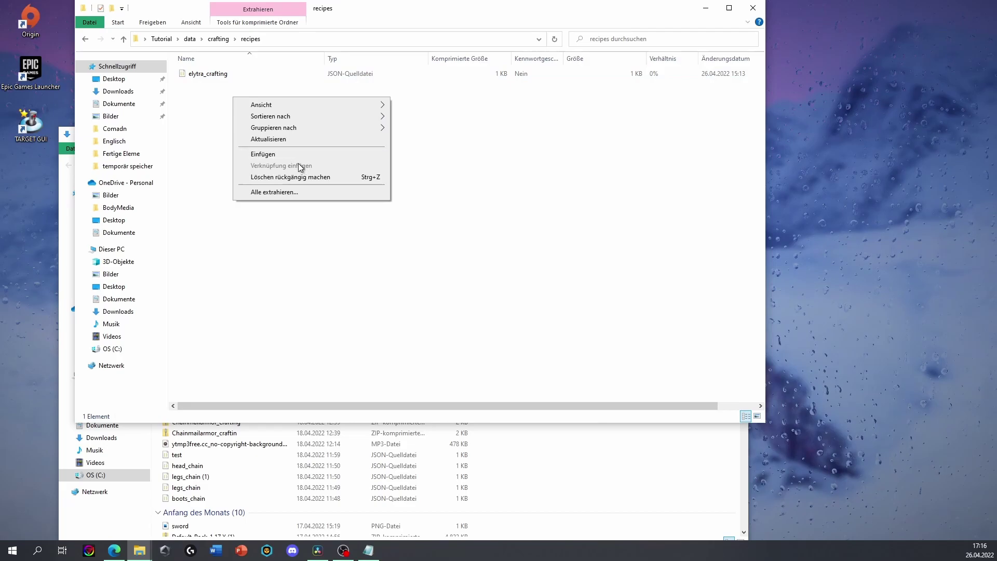
pyautogui.click(283, 153)
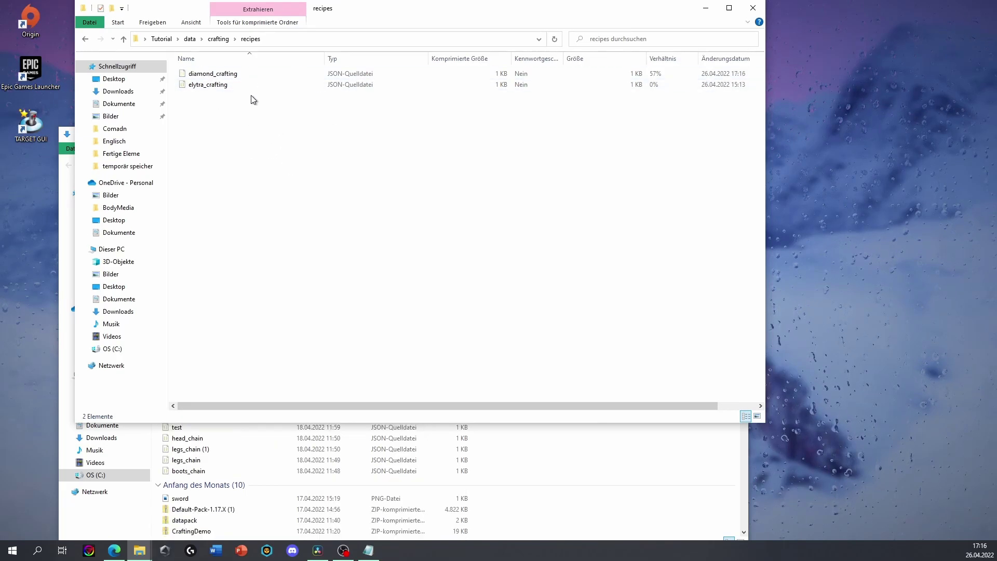
pyautogui.moveTo(630, 19); pyautogui.dragTo(683, 54)
pyautogui.moveTo(355, 189); pyautogui.dragTo(305, 161)
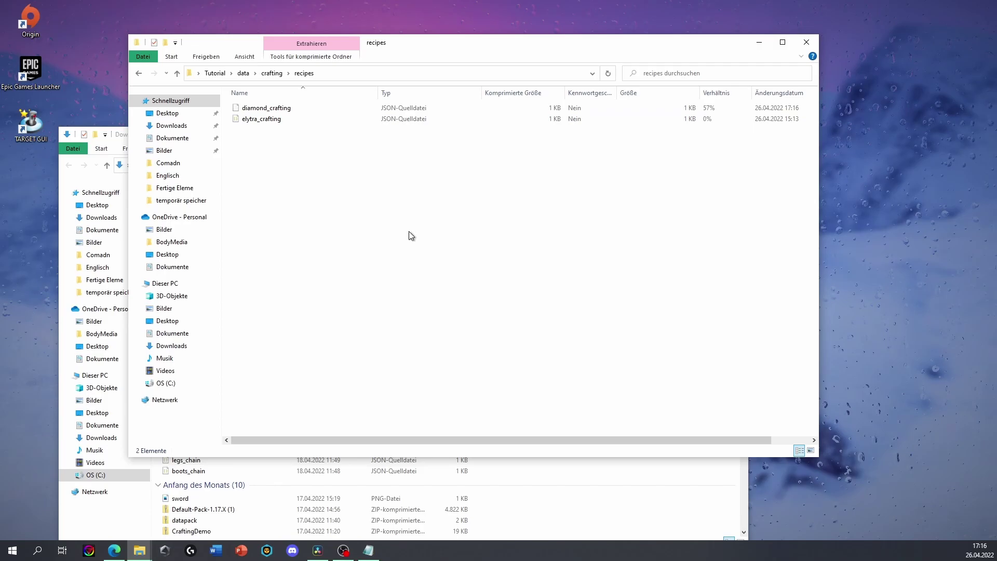
pyautogui.moveTo(410, 236); pyautogui.dragTo(598, 109)
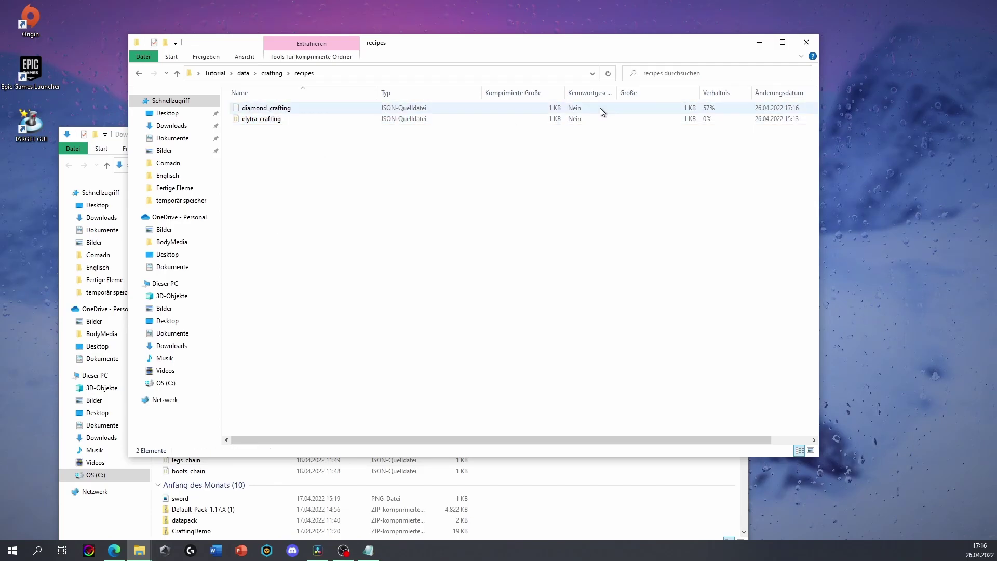
# Clear the recipes and Downloads windows off the desktop and reposition the Tutorial archive
pyautogui.click(758, 43)
pyautogui.click(688, 134)
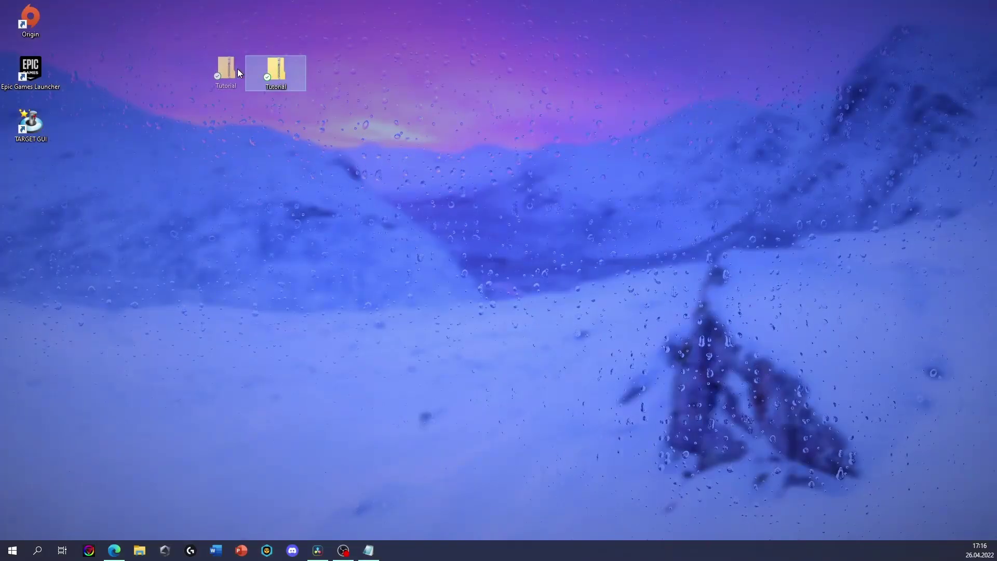
pyautogui.moveTo(238, 68); pyautogui.dragTo(227, 71)
pyautogui.click(270, 164)
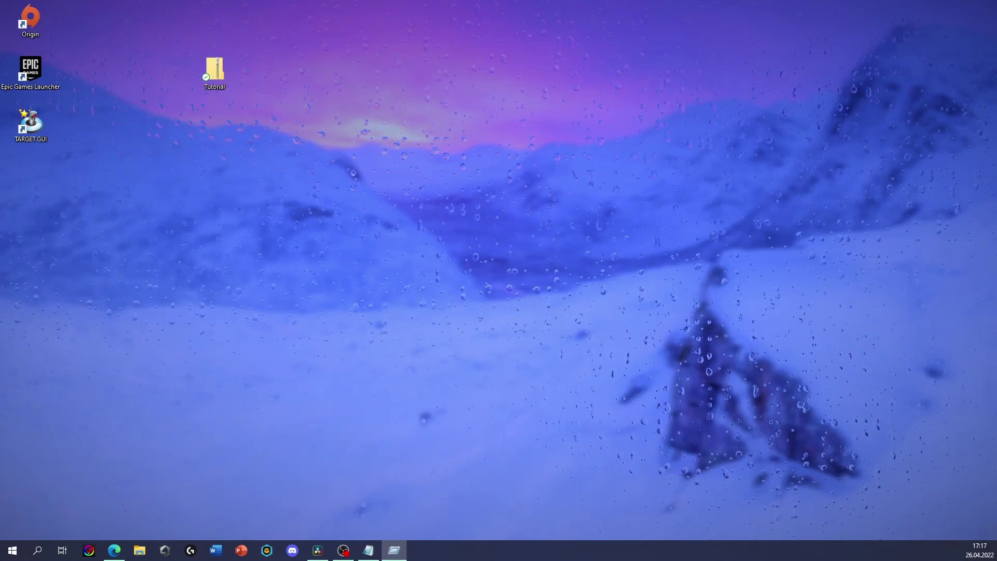
# Reposition the Run dialog and use it to open the %appdata% folder
pyautogui.moveTo(753, 311); pyautogui.dragTo(522, 200)
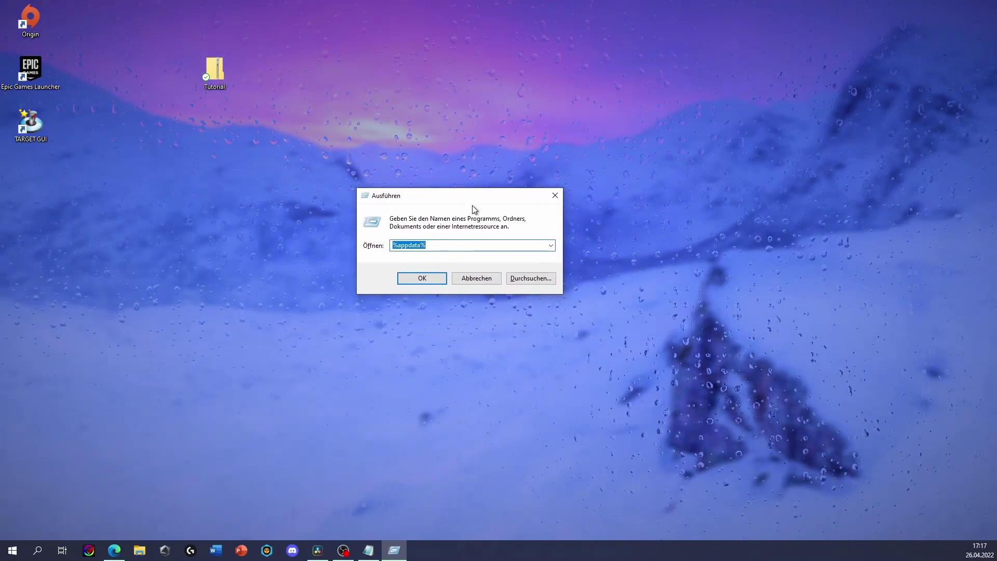
pyautogui.moveTo(451, 198); pyautogui.dragTo(333, 177)
pyautogui.click(343, 225)
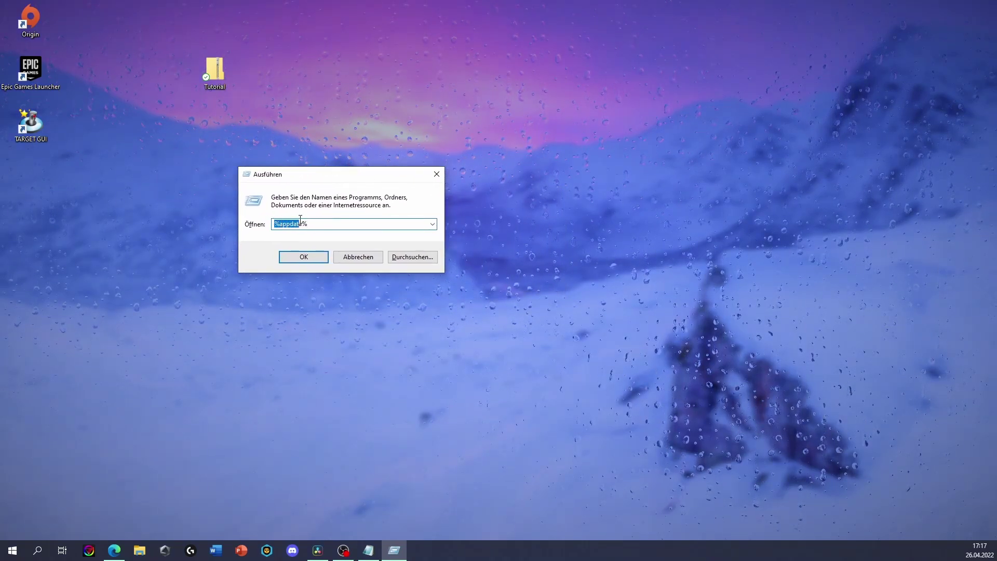
pyautogui.click(315, 258)
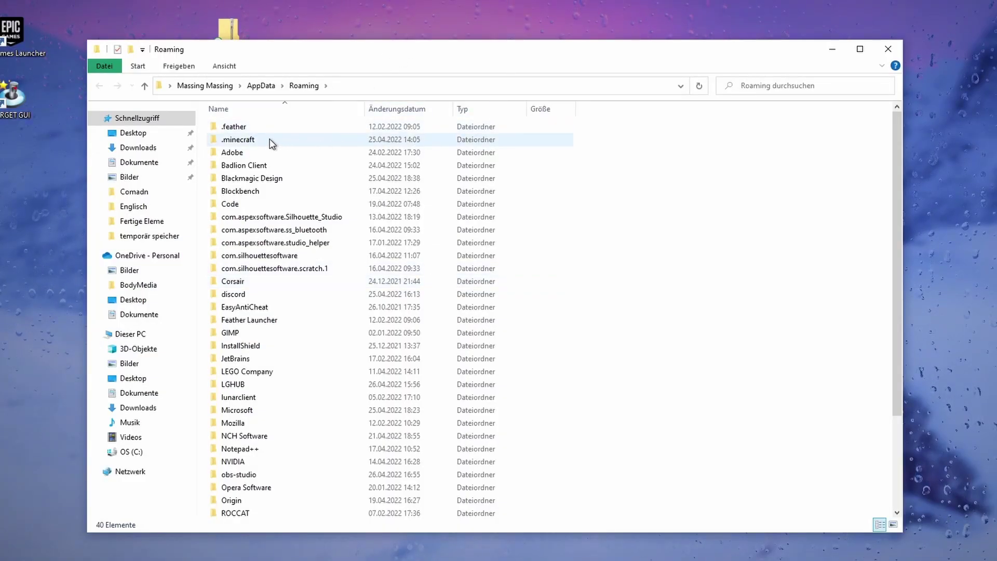
# Open the datapacks folder of the Farmen world inside .minecraft/saves
pyautogui.doubleClick(241, 140)
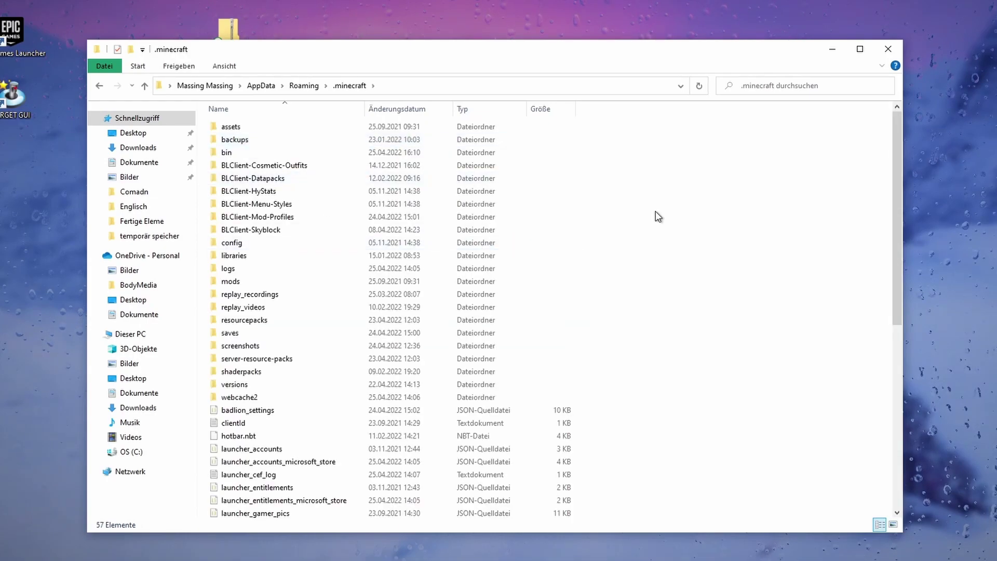
pyautogui.doubleClick(270, 333)
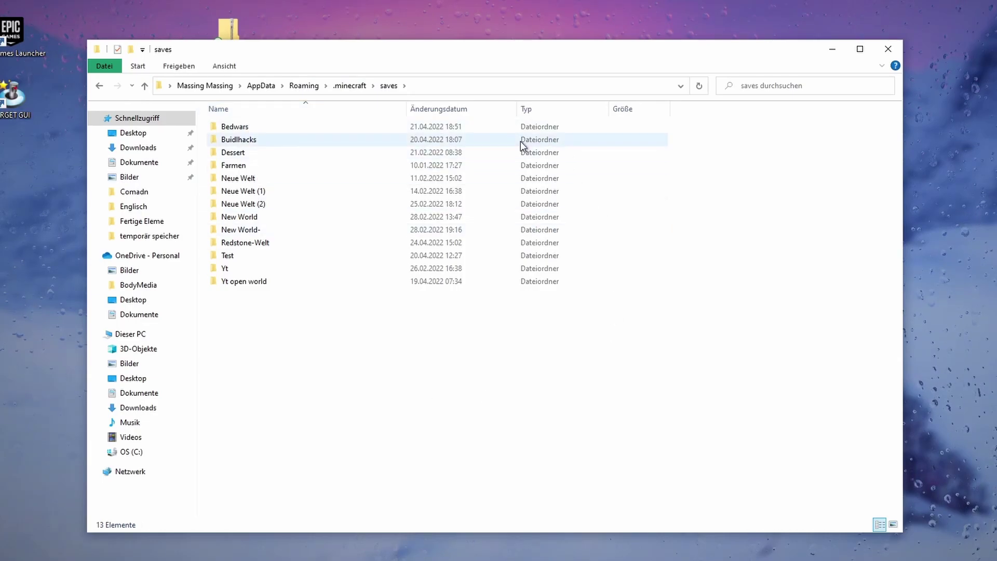
pyautogui.doubleClick(295, 165)
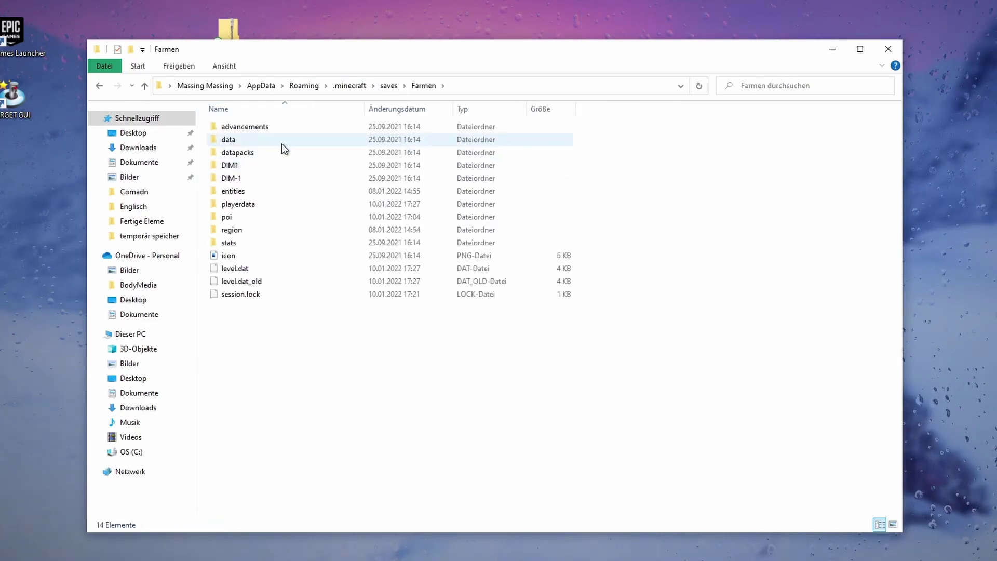
pyautogui.doubleClick(251, 153)
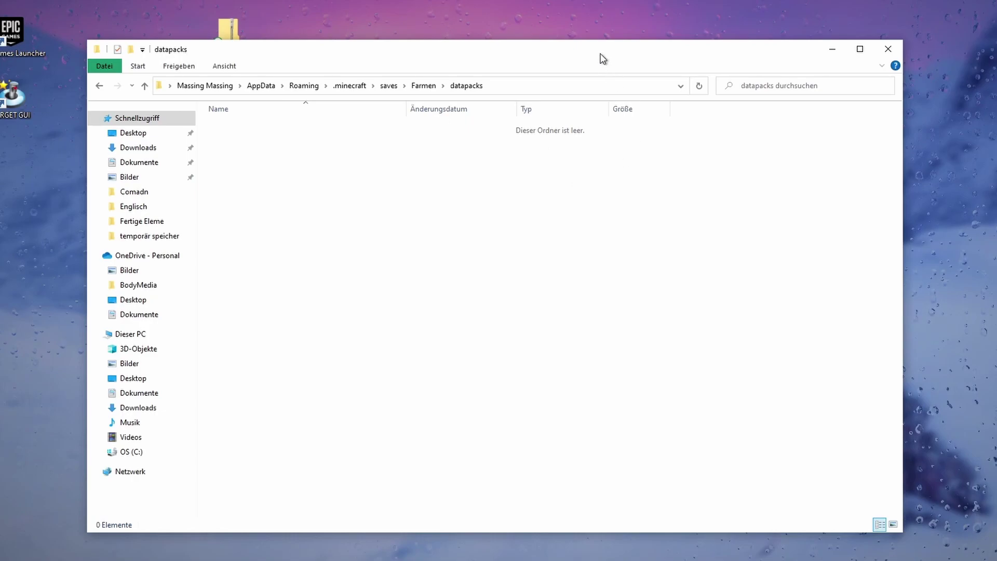
# Move the Tutorial archive from the desktop into the Farmen world's datapacks folder
pyautogui.moveTo(602, 58); pyautogui.dragTo(569, 92)
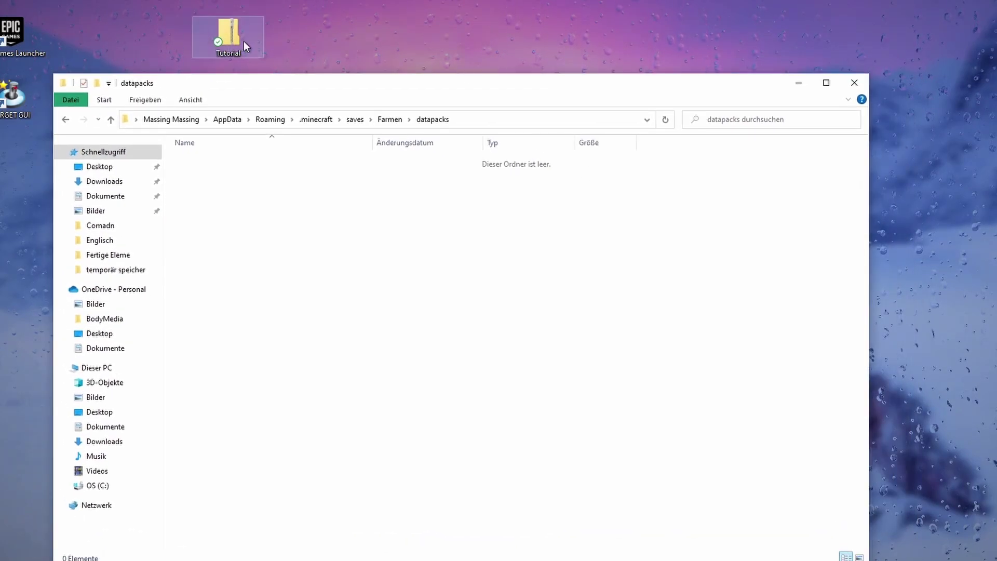
pyautogui.moveTo(244, 46); pyautogui.dragTo(368, 208)
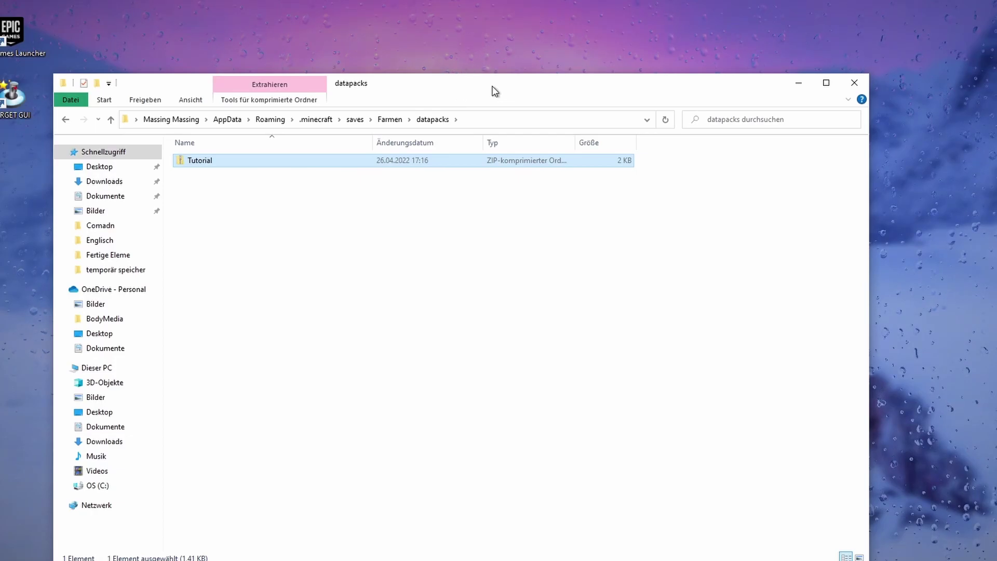
pyautogui.moveTo(494, 87); pyautogui.dragTo(525, 31)
# Examine the datapacks folder of the Buidlhacks world in saves, and close the folder window
pyautogui.click(384, 67)
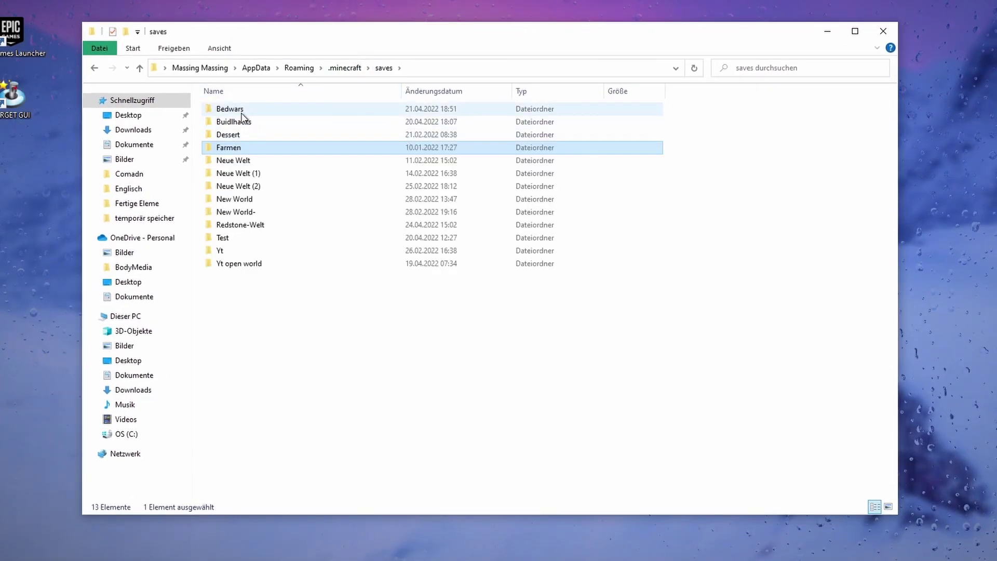
pyautogui.doubleClick(253, 122)
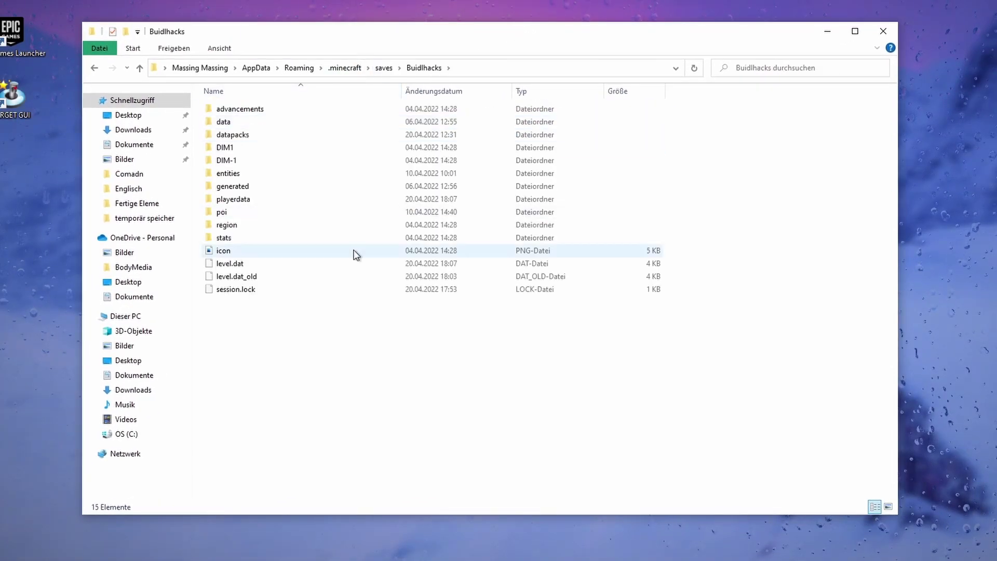
pyautogui.doubleClick(295, 136)
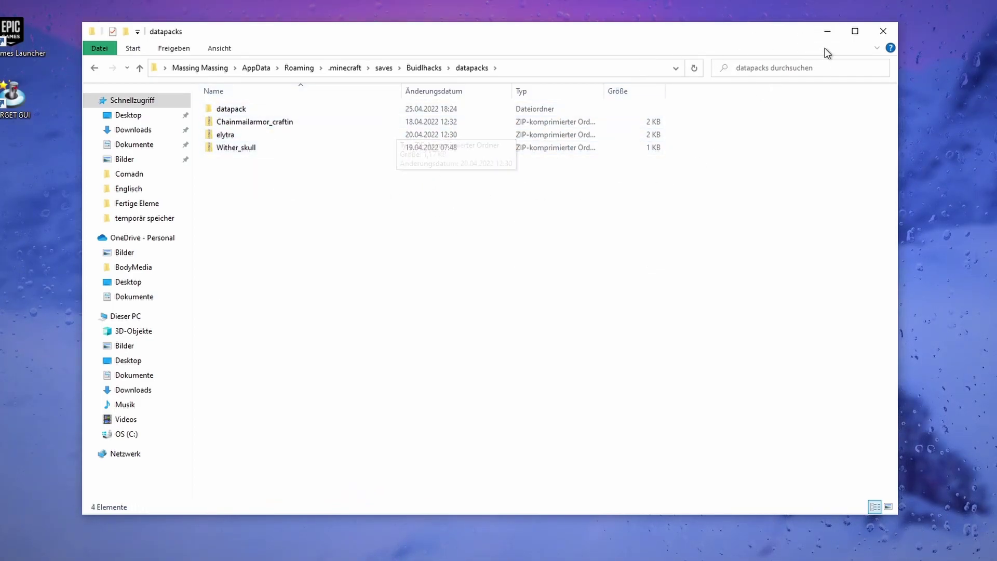
pyautogui.click(886, 32)
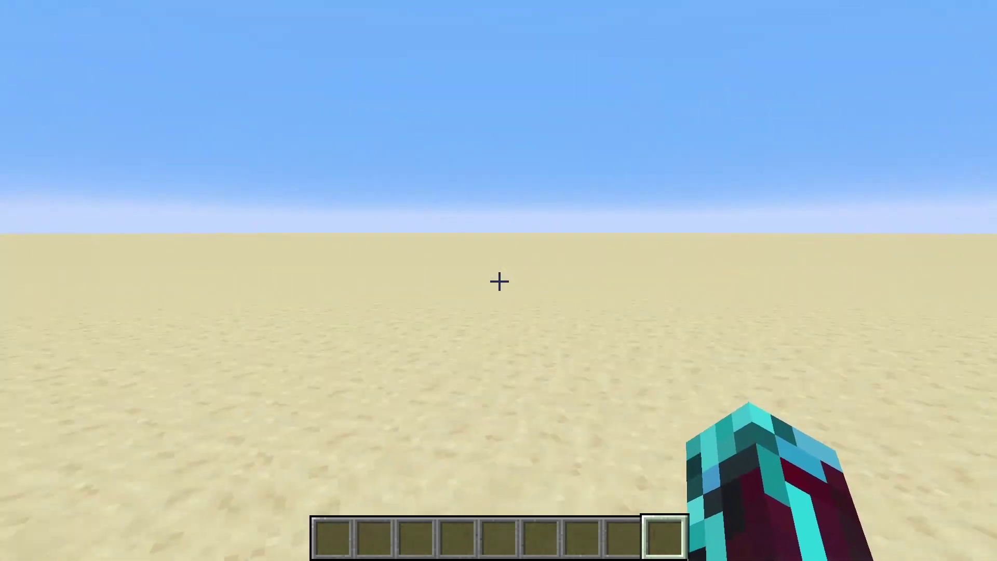
# Switch to Minecraft and run the /reload command to load the datapack
pyautogui.press('/')
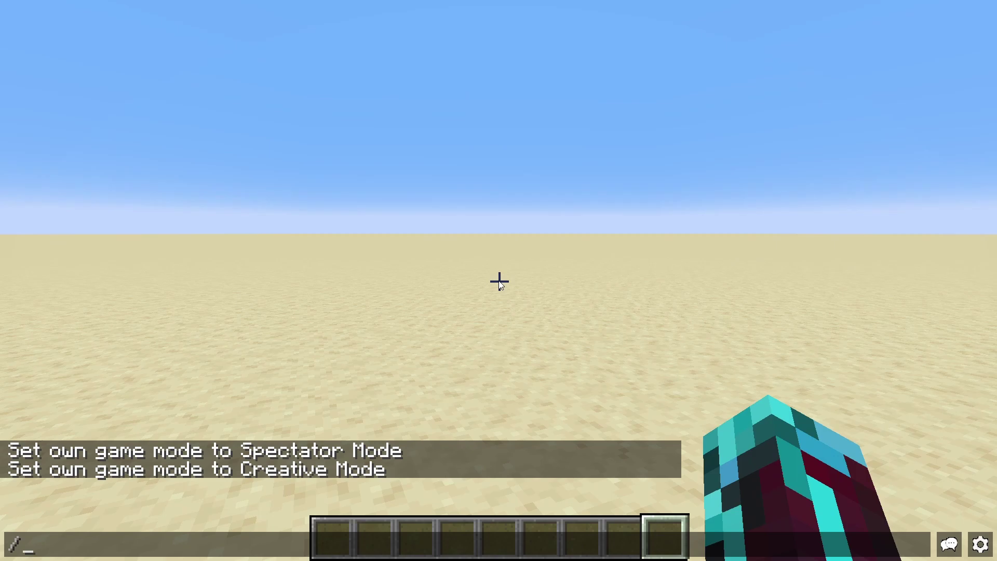
pyautogui.write('re')
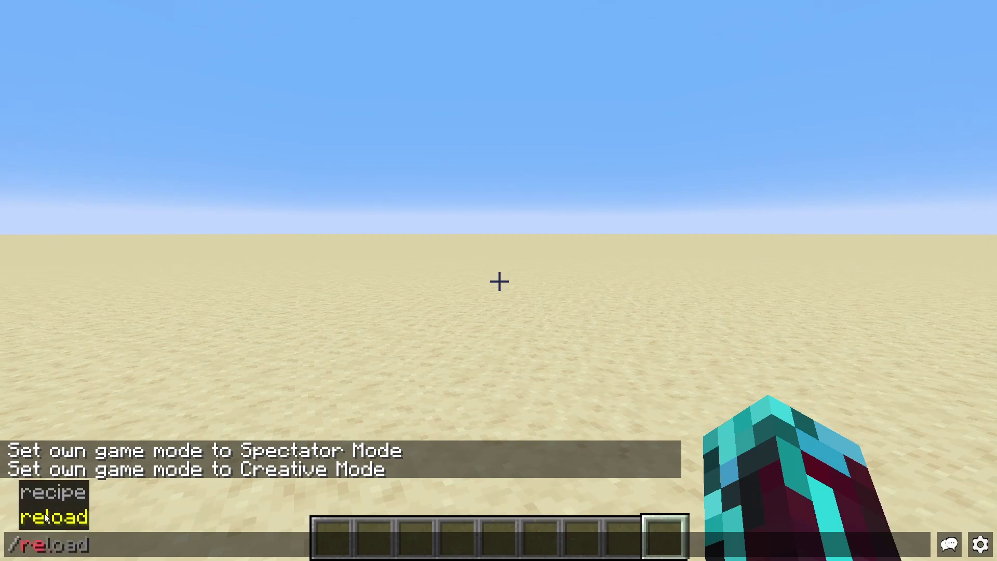
pyautogui.click(63, 522)
pyautogui.press('Return')
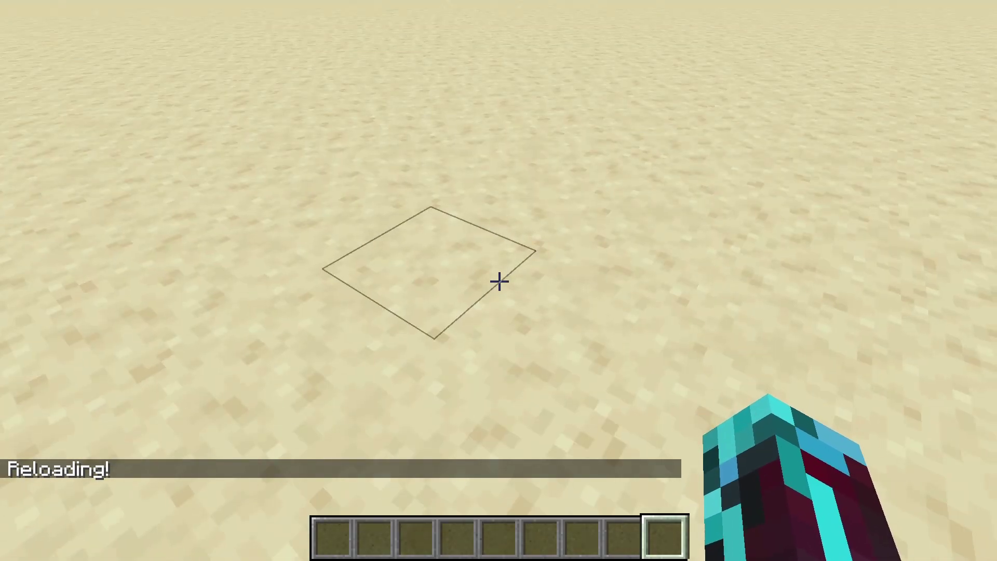
# Find a crafting table in the creative inventory, put it in the hotbar's second slot and place it on the sand
pyautogui.press('e')
pyautogui.click(665, 120)
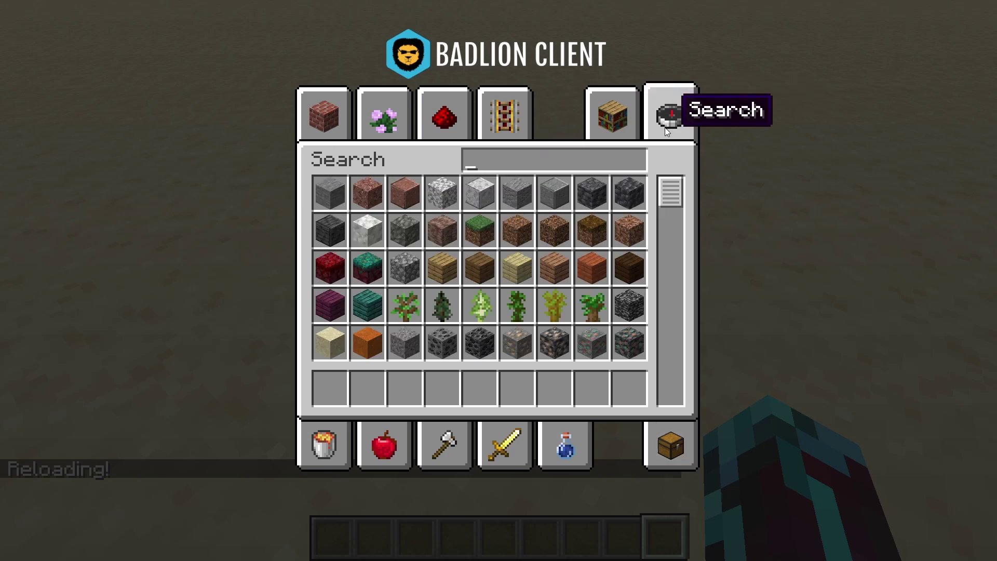
pyautogui.write('cra')
pyautogui.click(330, 193)
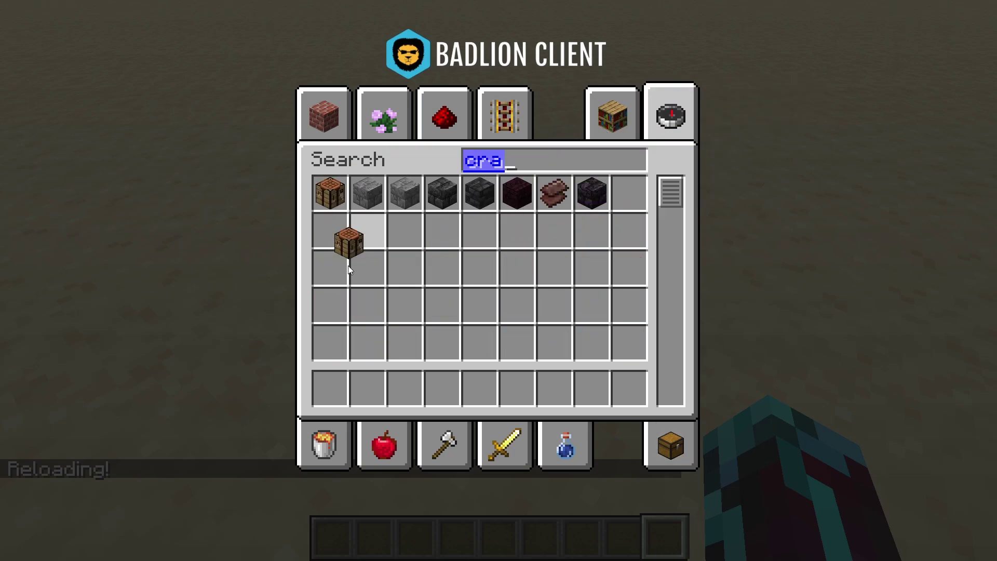
pyautogui.click(383, 394)
pyautogui.press('Escape')
pyautogui.scroll(7, 499, 280)
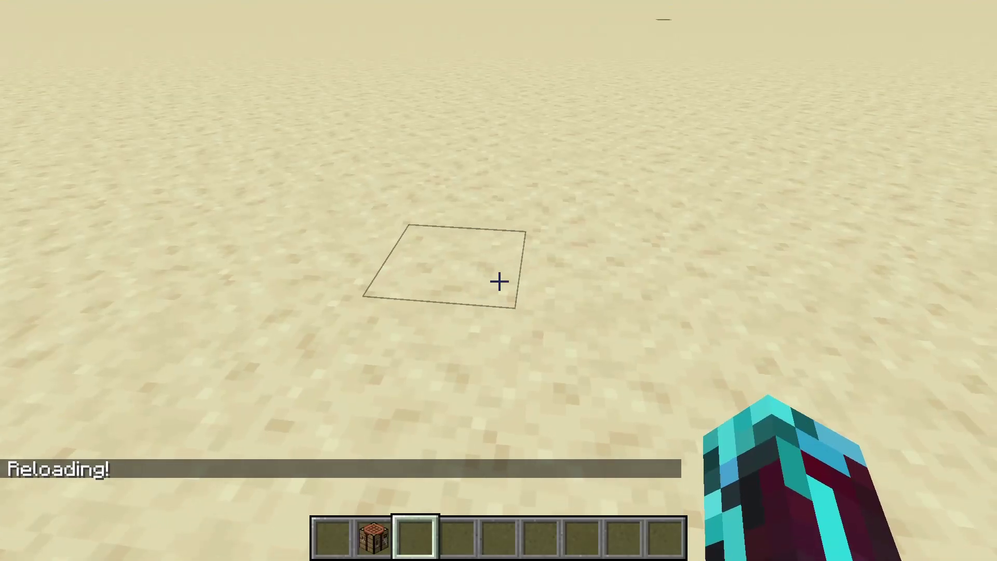
pyautogui.rightClick(499, 281)
pyautogui.rightClick(499, 280)
pyautogui.press('Escape')
# Find an amethyst shard and an iron ingot in the creative inventory and put them in the third and fourth hotbar slots
pyautogui.press('e')
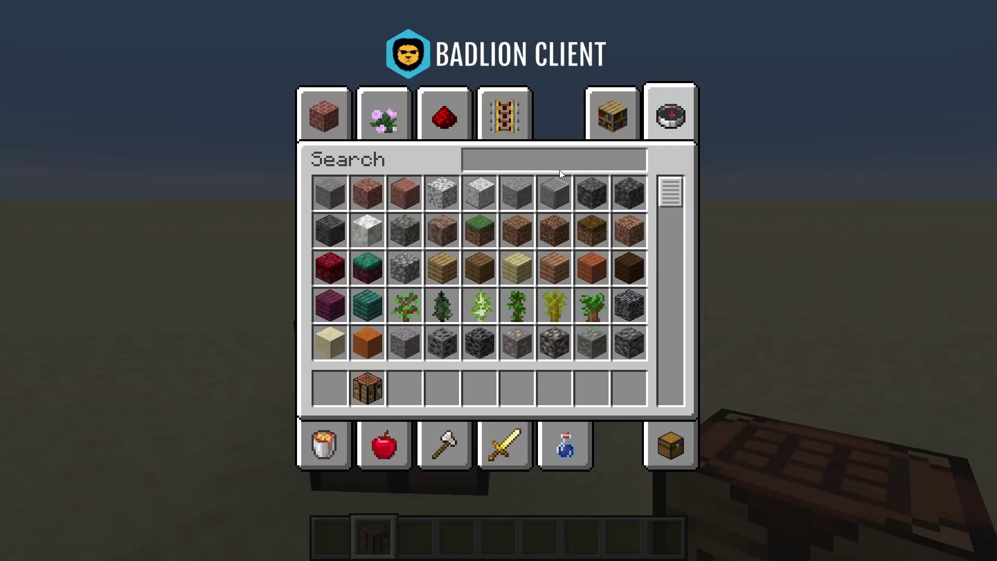
pyautogui.write('am')
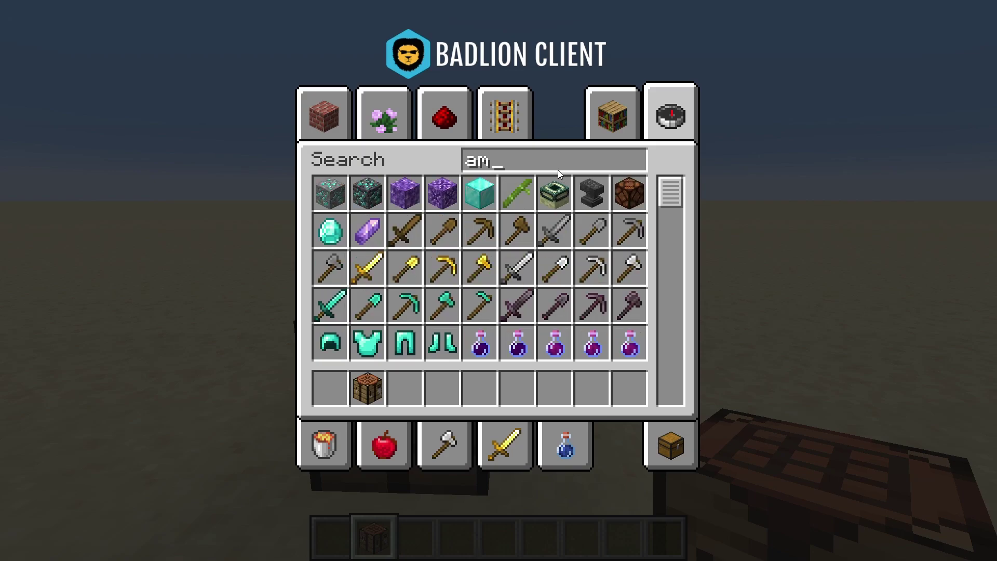
pyautogui.hotkey('ctrl', 'a')
pyautogui.click(369, 230)
pyautogui.click(405, 388)
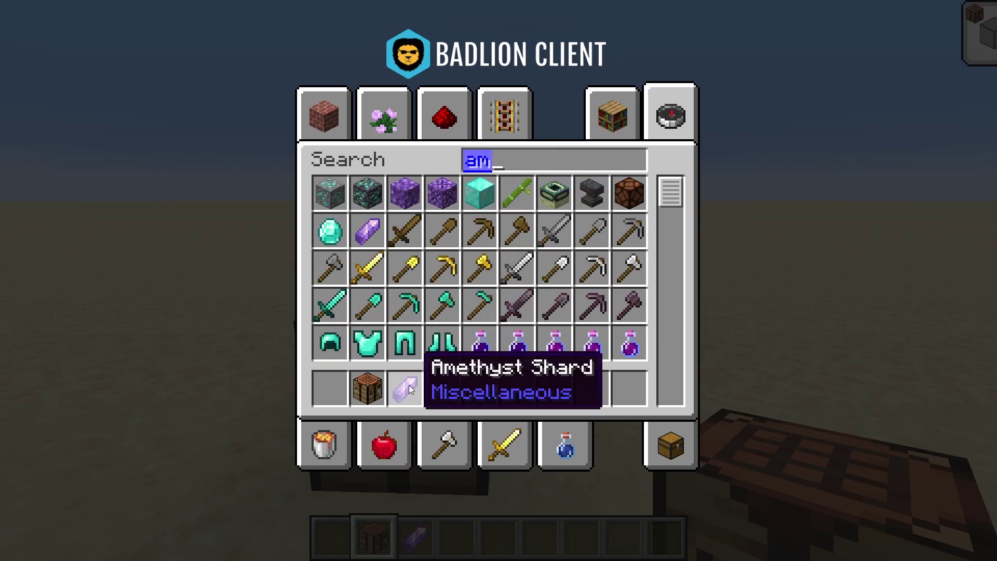
pyautogui.write('iro')
pyautogui.click(629, 192)
pyautogui.click(442, 388)
# Find a stick and a phantom membrane in the creative inventory and put them in the fifth and sixth hotbar slots
pyautogui.hotkey('ctrl', 'a')
pyautogui.write('sti')
pyautogui.click(478, 194)
pyautogui.click(479, 388)
pyautogui.press('BackSpace')
pyautogui.press('BackSpace')
pyautogui.press('BackSpace')
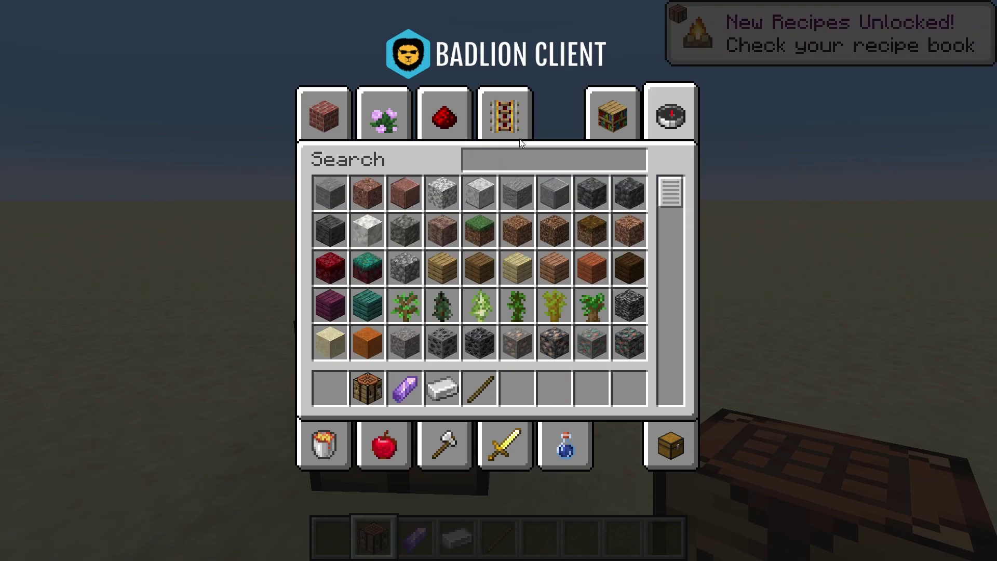
pyautogui.write('mem')
pyautogui.click(330, 193)
pyautogui.click(517, 390)
pyautogui.hotkey('ctrl', 'a')
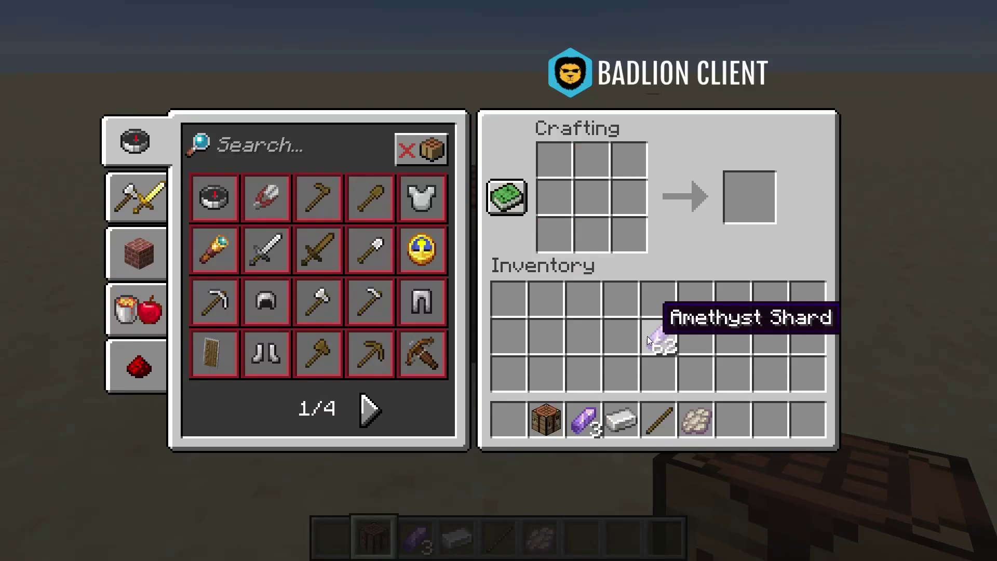
# Place one amethyst shard in each upper corner of the crafting grid and store the remaining shards in the inventory
pyautogui.click(648, 336)
pyautogui.rightClick(554, 160)
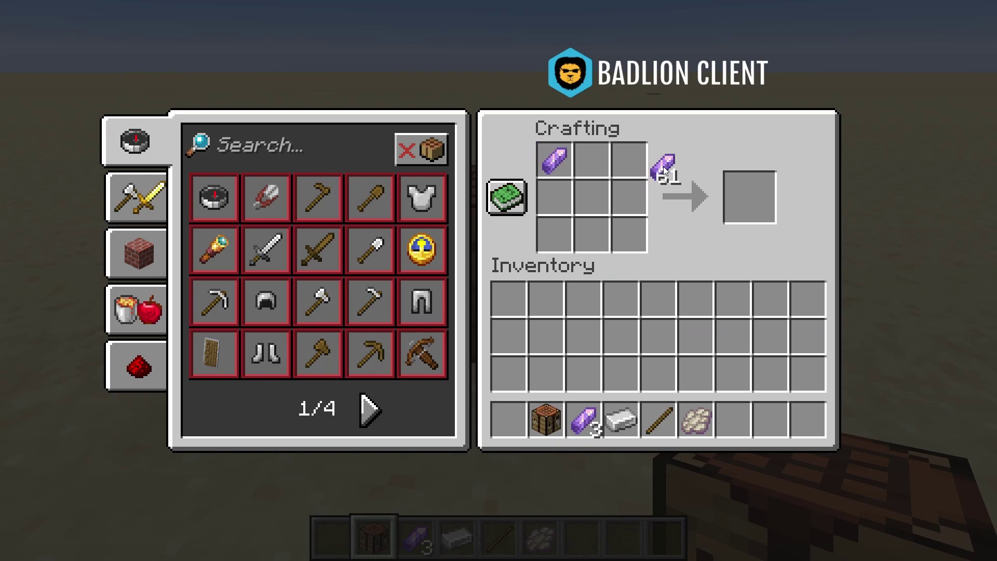
pyautogui.rightClick(629, 160)
pyautogui.click(696, 299)
# Place one stick in the centre and one in the bottom-middle cell of the crafting grid, storing the remaining sticks
pyautogui.click(660, 420)
pyautogui.rightClick(659, 374)
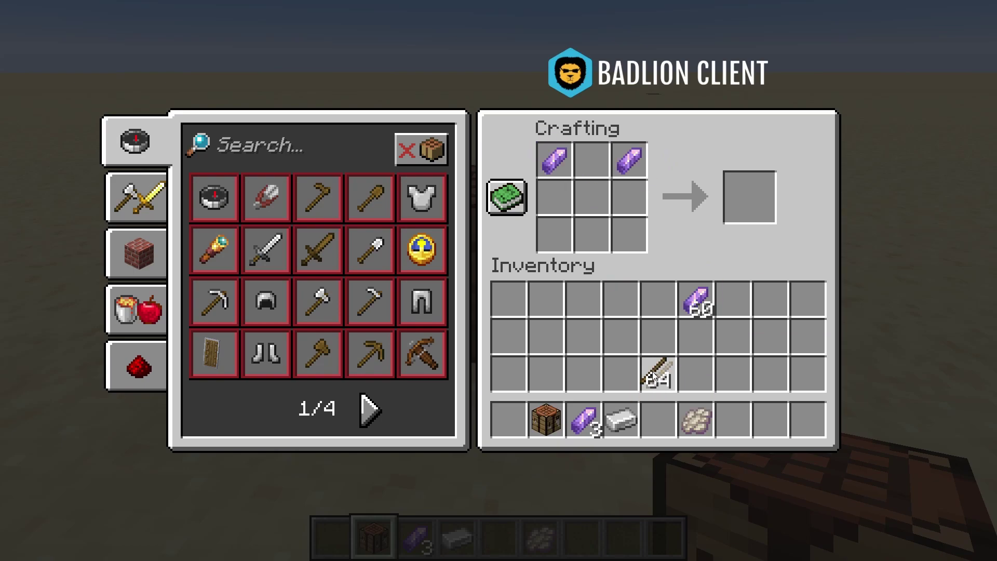
pyautogui.rightClick(592, 235)
pyautogui.rightClick(592, 197)
pyautogui.click(733, 338)
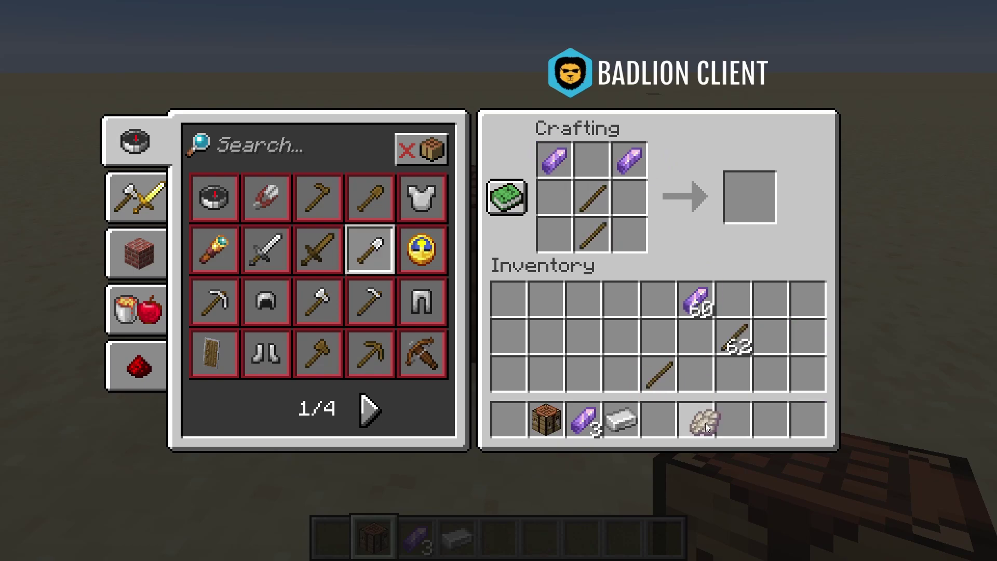
# Fill the outer cells of the crafting grid's middle and bottom rows with one phantom membrane each
pyautogui.middleClick(689, 413)
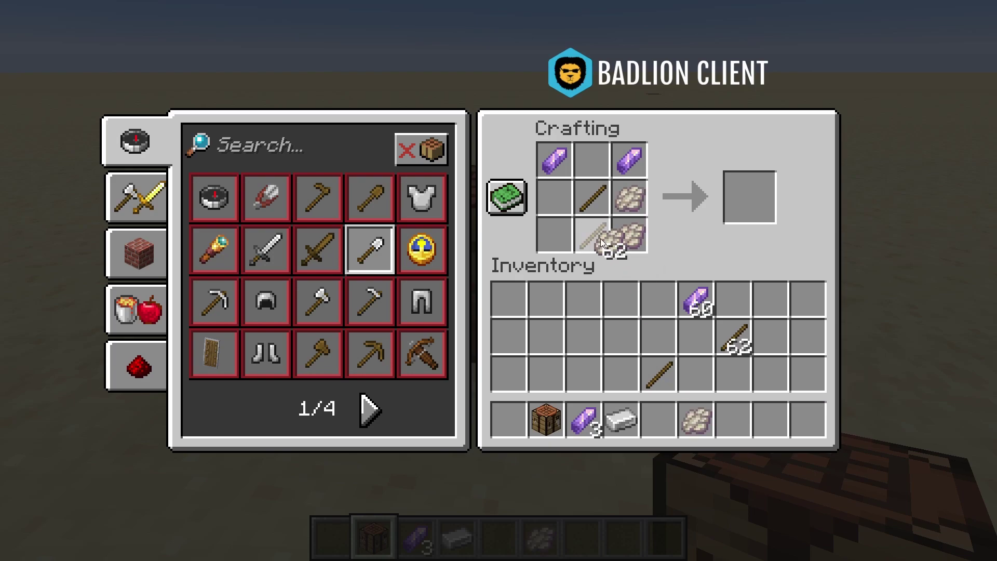
pyautogui.rightClick(555, 198)
pyautogui.rightClick(554, 235)
pyautogui.click(624, 338)
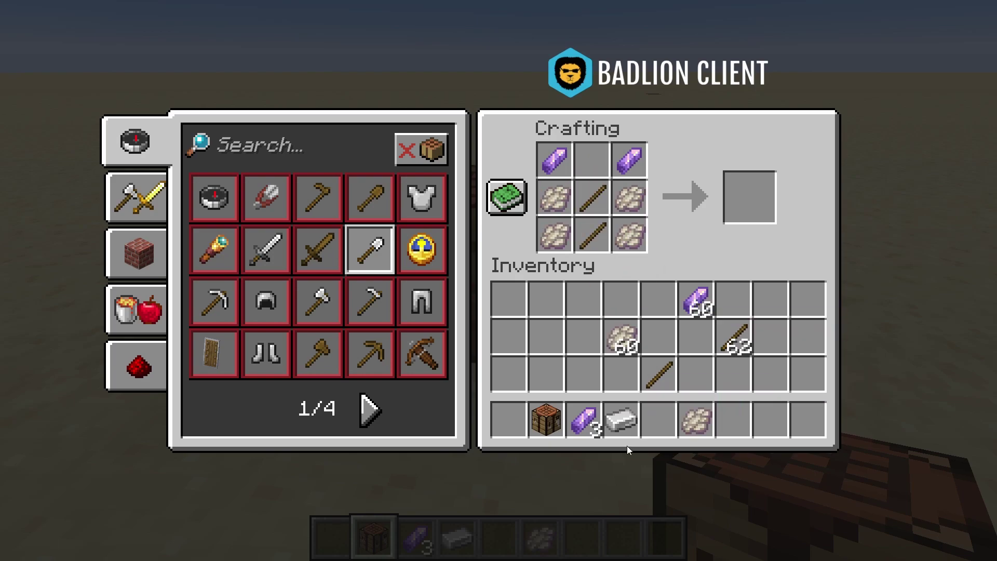
# Add an iron ingot to the top-middle cell of the crafting grid, craft the elytra and leave the crafting table
pyautogui.middleClick(622, 420)
pyautogui.rightClick(592, 160)
pyautogui.click(546, 299)
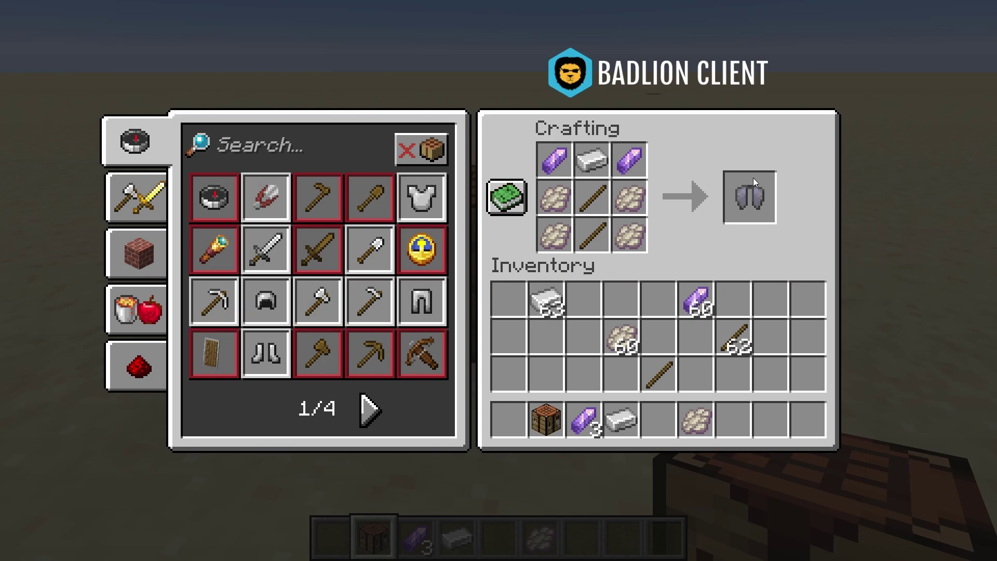
pyautogui.keyDown('shift'); pyautogui.click(747, 198); pyautogui.keyUp('shift')
pyautogui.press('e')
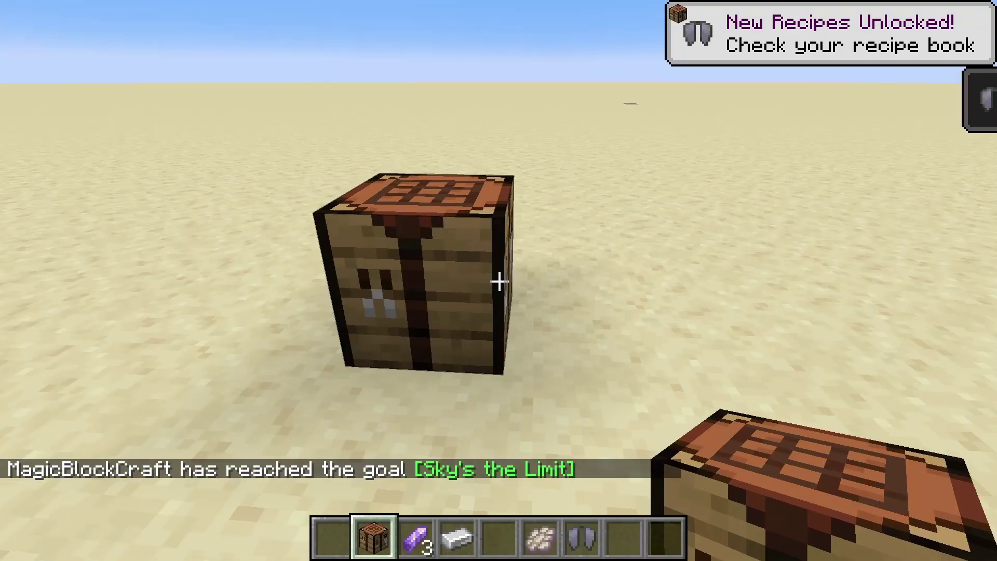
# Move the crafted elytra from the hotbar to the off-hand slot
pyautogui.press('e')
pyautogui.click(684, 438)
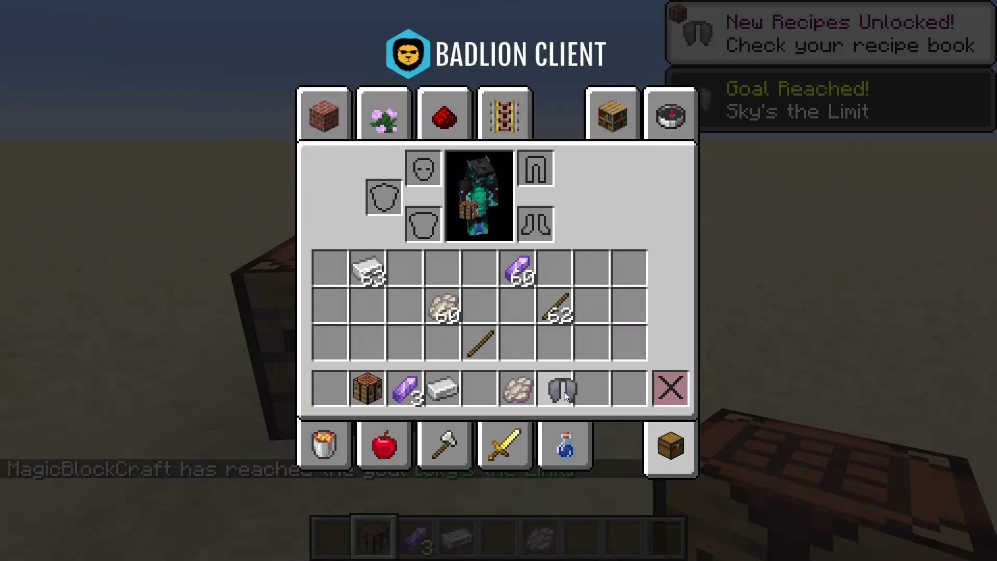
pyautogui.press('f')
pyautogui.press('e')
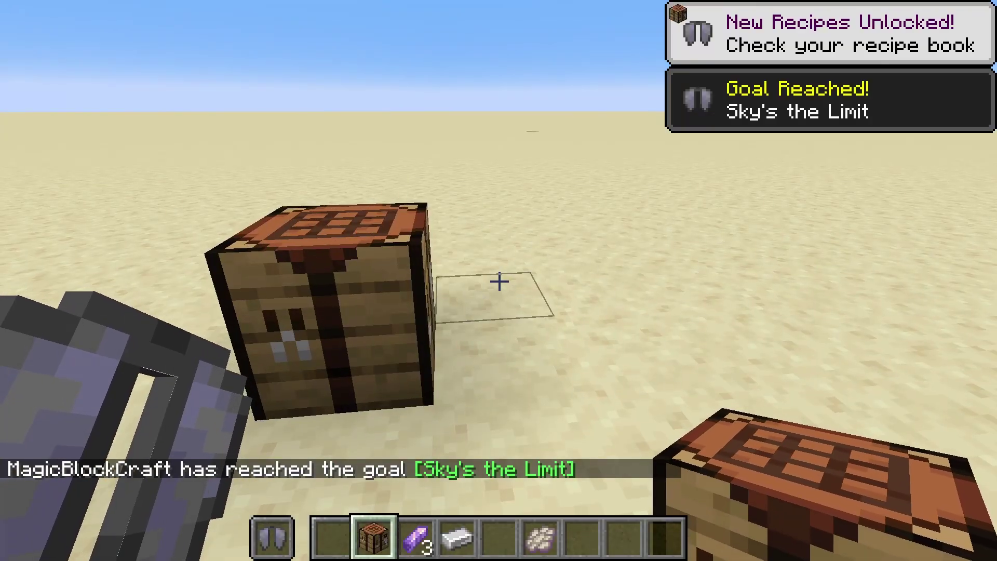
# Equip the elytra from the off-hand in the chest armor slot and switch to the third-person view
pyautogui.press('e')
pyautogui.click(387, 218)
pyautogui.click(417, 224)
pyautogui.press('e')
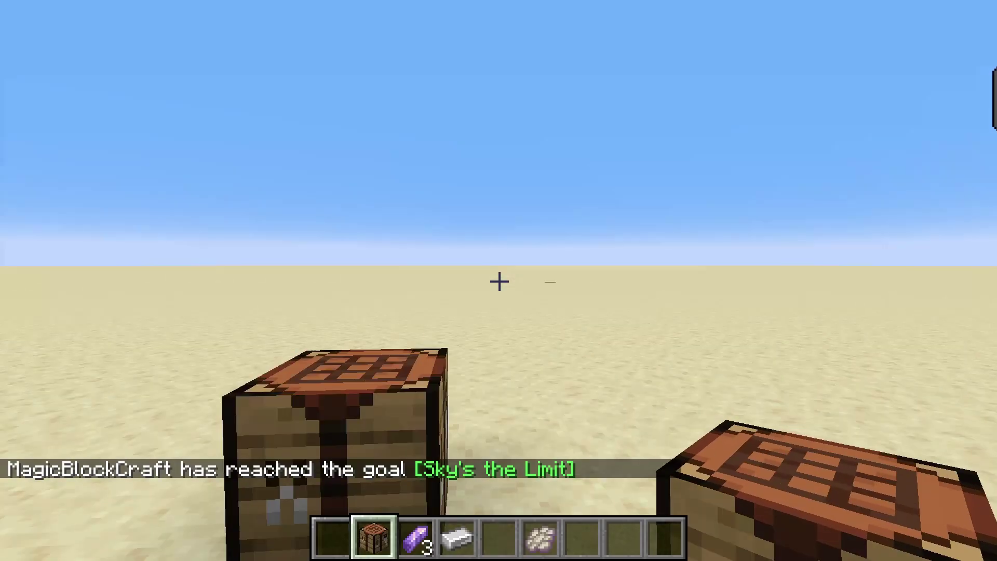
pyautogui.press('F5')
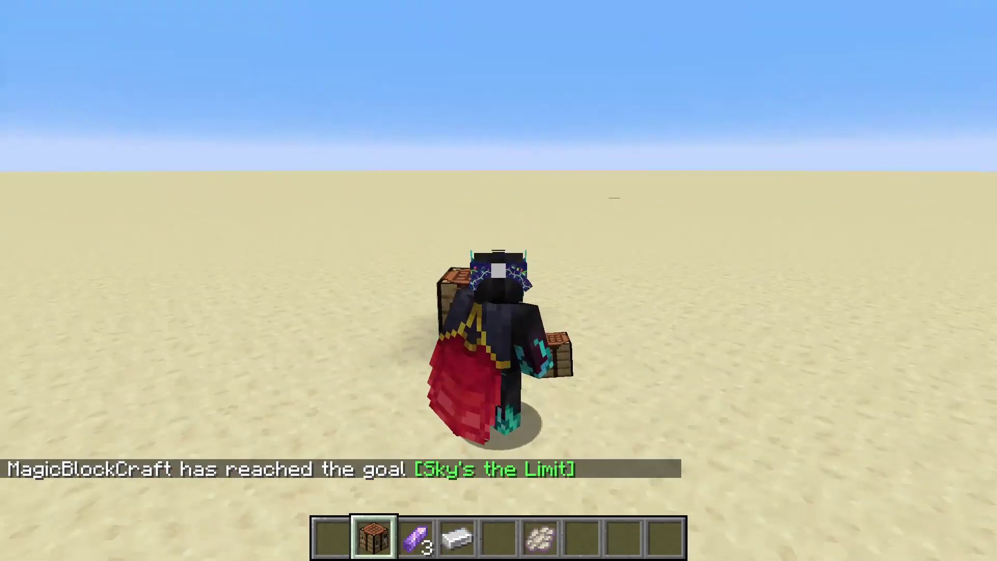
# Search the creative inventory for stone and diamond, placing one of each in the third and fourth hotbar slots
pyautogui.write('eston')
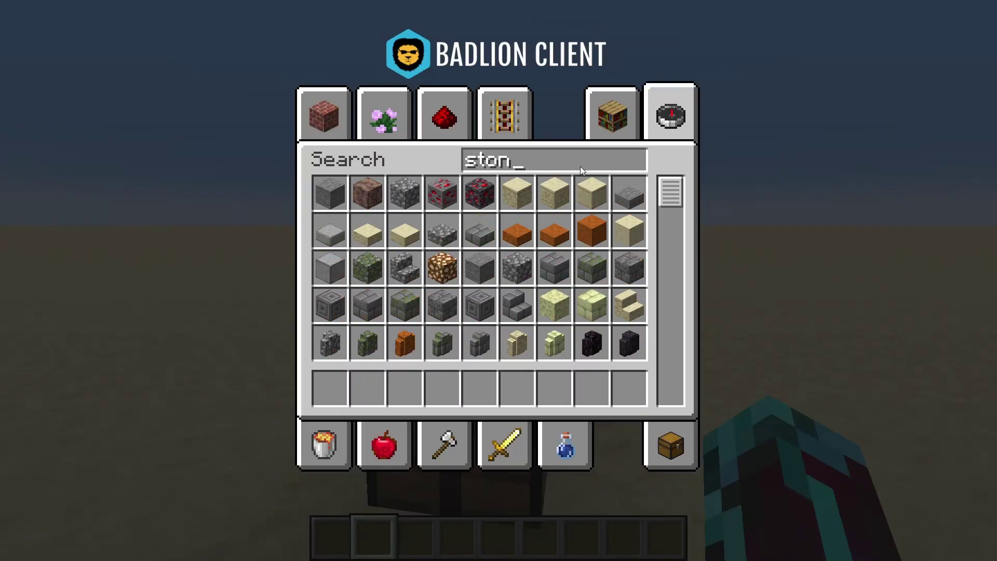
pyautogui.click(335, 187)
pyautogui.click(404, 389)
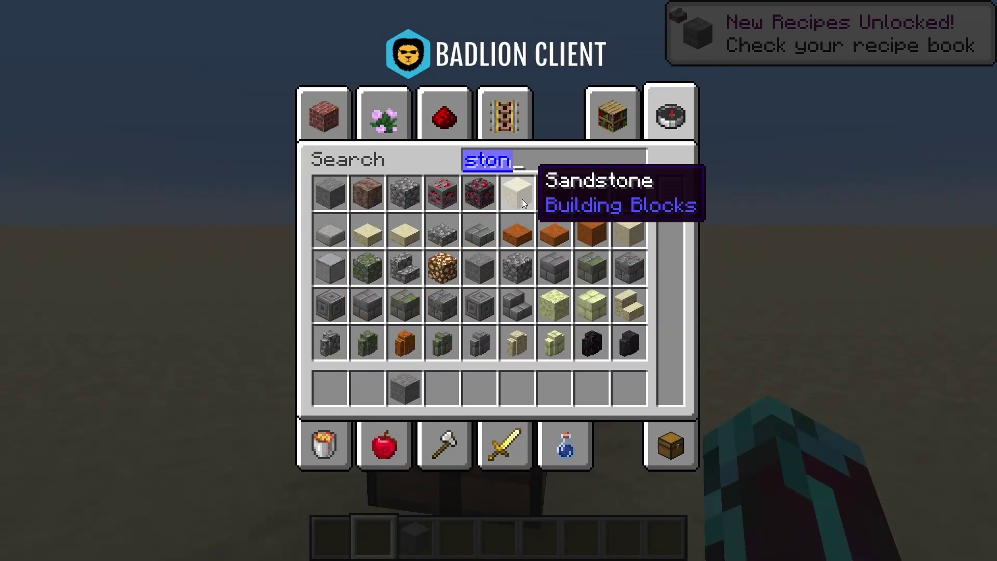
pyautogui.write('dia')
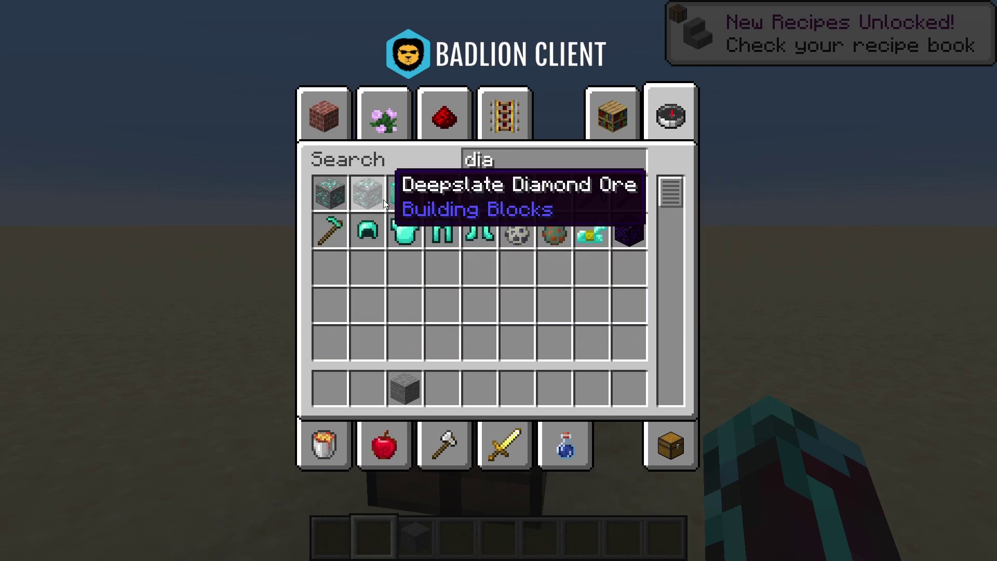
pyautogui.click(479, 193)
pyautogui.click(454, 385)
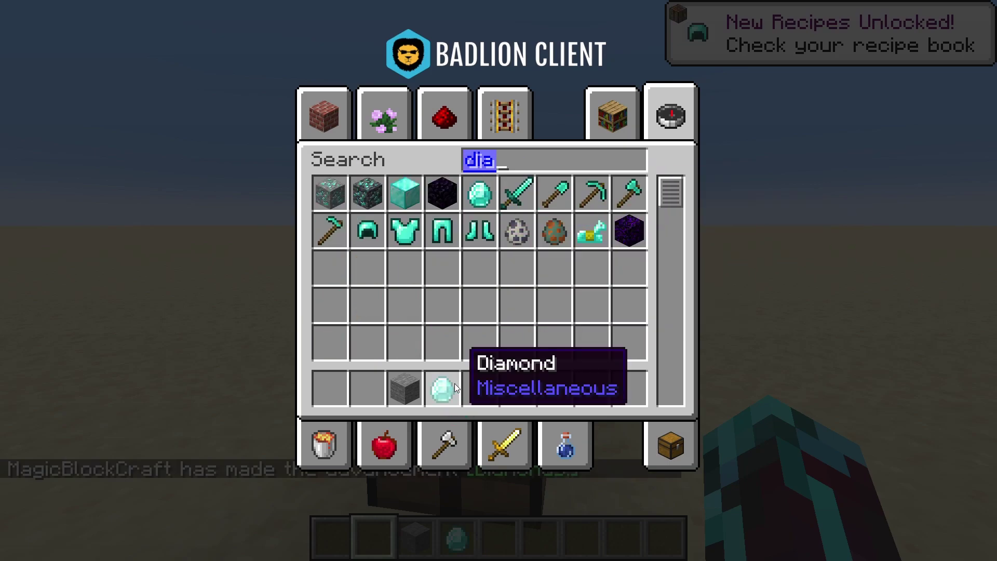
pyautogui.press('Escape')
pyautogui.press('e')
pyautogui.press('e')
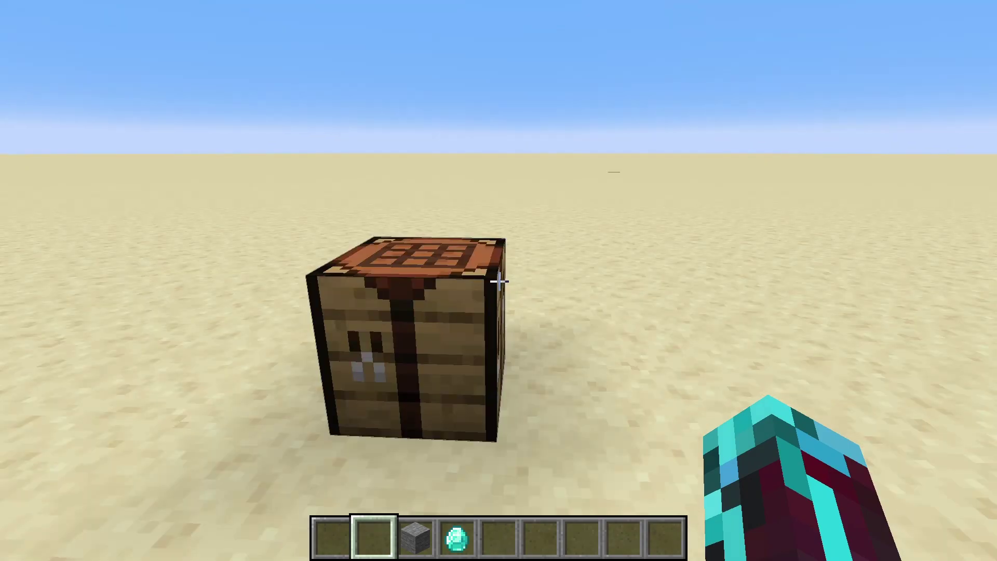
# Open the crafting table and place one stone each in the grid's bottom-left and centre cells
pyautogui.rightClick(498, 281)
pyautogui.click(581, 374)
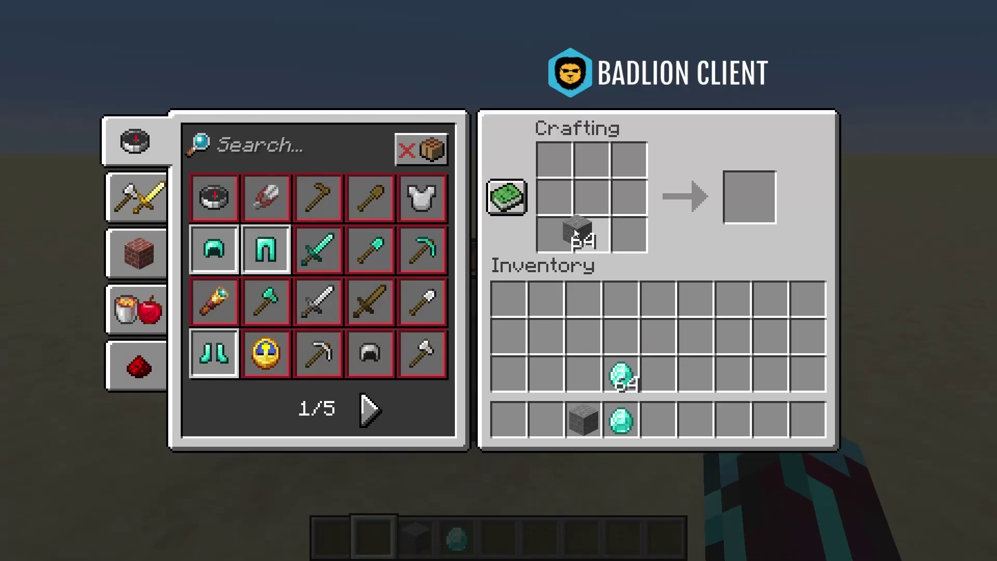
pyautogui.rightClick(554, 234)
pyautogui.rightClick(592, 196)
# Add one diamond each to the grid's middle-left and bottom-middle cells, craft the diamond ore and store it in the sixth hotbar slot
pyautogui.click(620, 373)
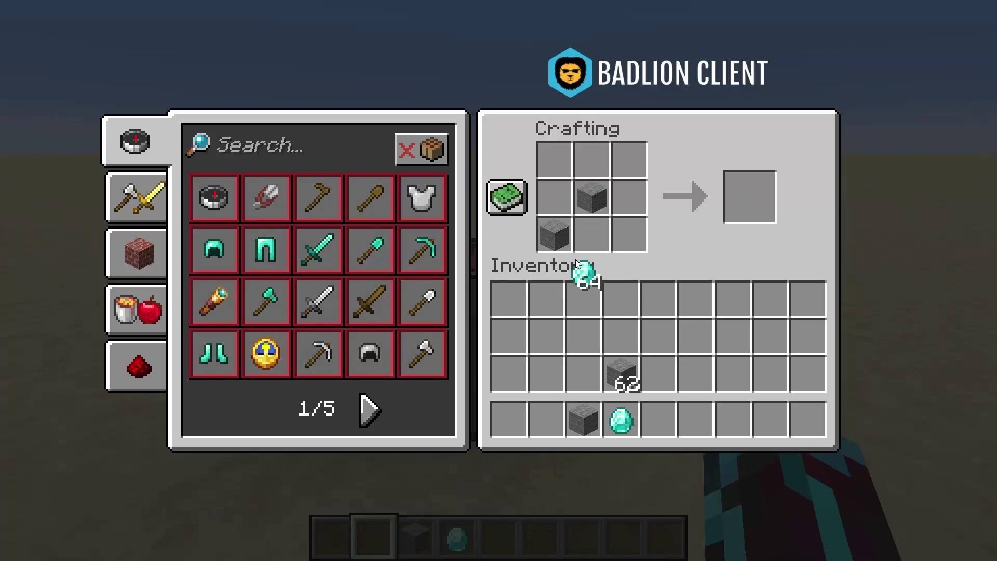
pyautogui.rightClick(554, 197)
pyautogui.rightClick(592, 235)
pyautogui.click(697, 337)
pyautogui.click(750, 197)
pyautogui.click(687, 421)
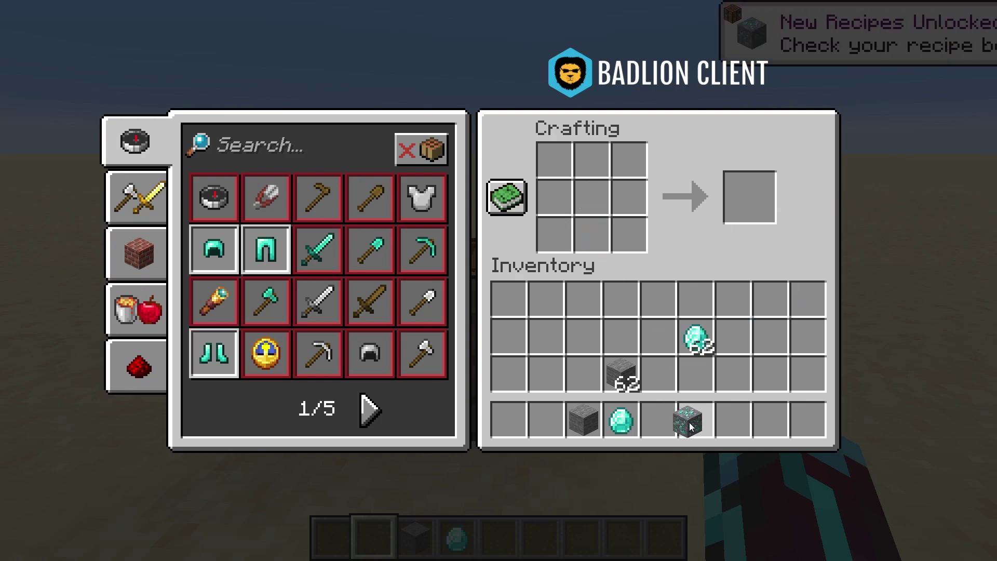
# Leave the crafting table and switch the game mode to survival with the gamemode command
pyautogui.press('e')
pyautogui.press('/')
pyautogui.write('ga')
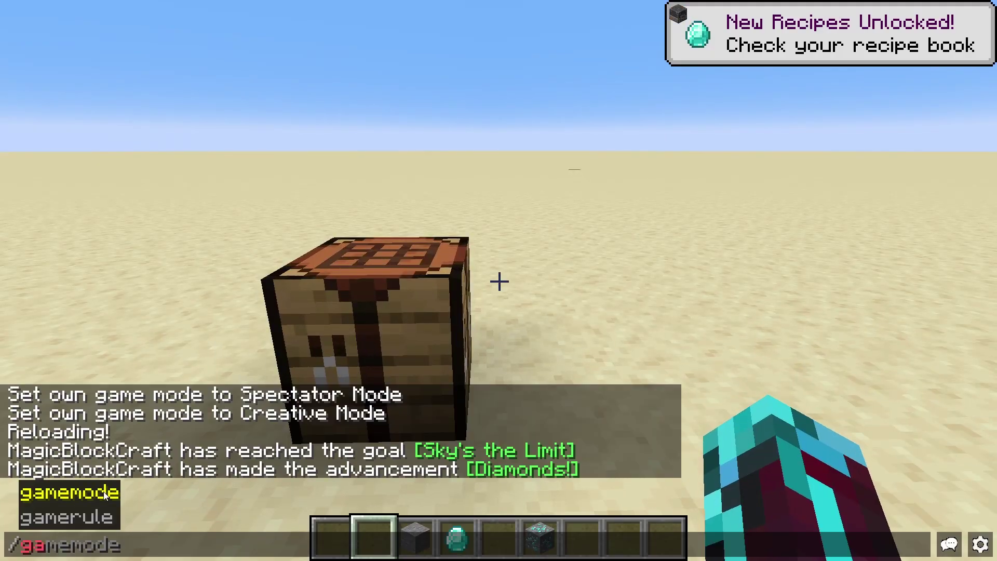
pyautogui.press('Tab')
pyautogui.press('Down')
pyautogui.press('Return')
# Place one diamond each in the bottom-left and top-right cells of the inventory's 2x2 crafting grid
pyautogui.press('e')
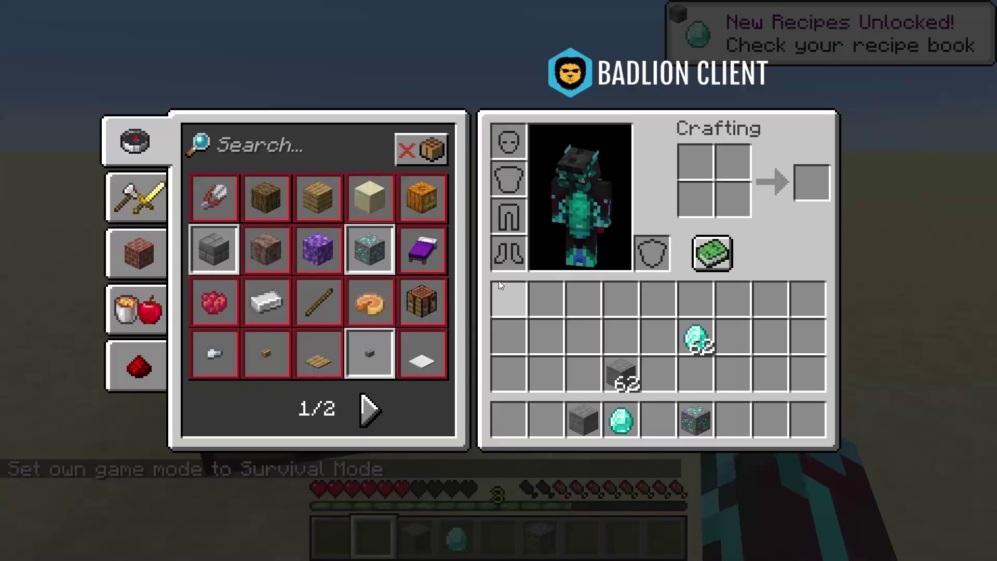
pyautogui.click(696, 338)
pyautogui.rightClick(697, 200)
pyautogui.rightClick(734, 162)
pyautogui.click(733, 299)
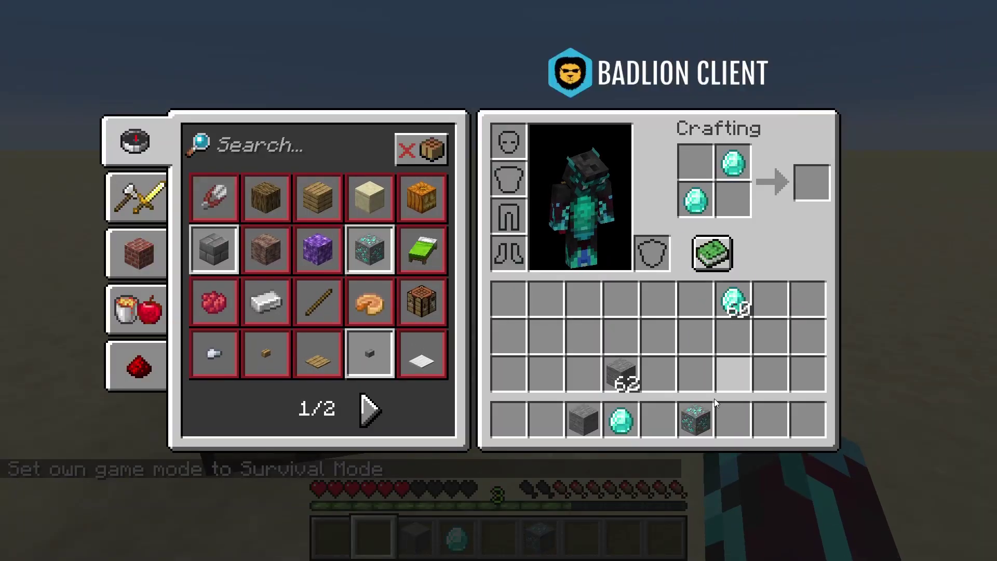
# Add one stone each to the top-left and bottom-right cells, craft the diamond ore into the hotbar and close the inventory
pyautogui.click(622, 374)
pyautogui.rightClick(696, 163)
pyautogui.rightClick(734, 200)
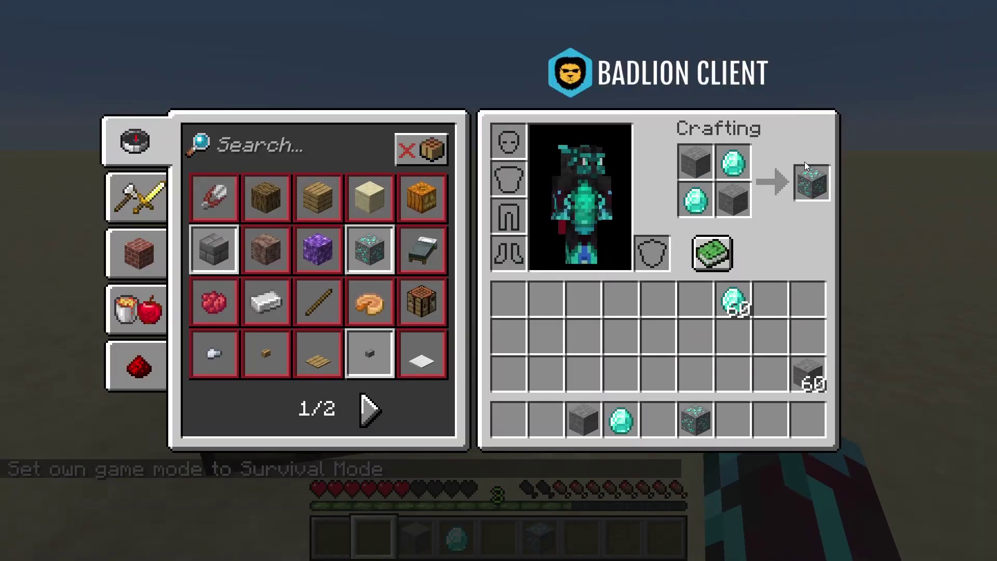
pyautogui.click(814, 364)
pyautogui.press('e')
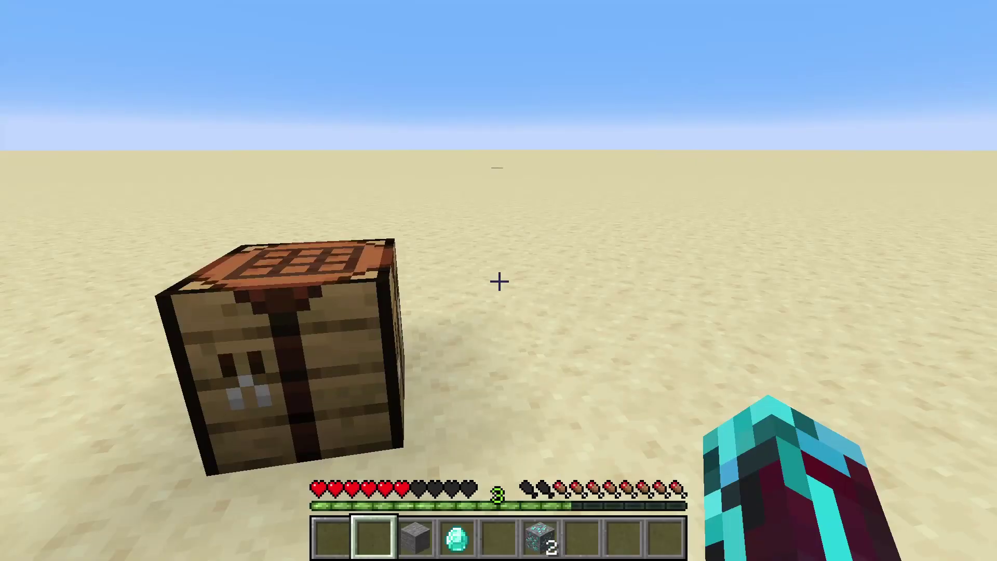